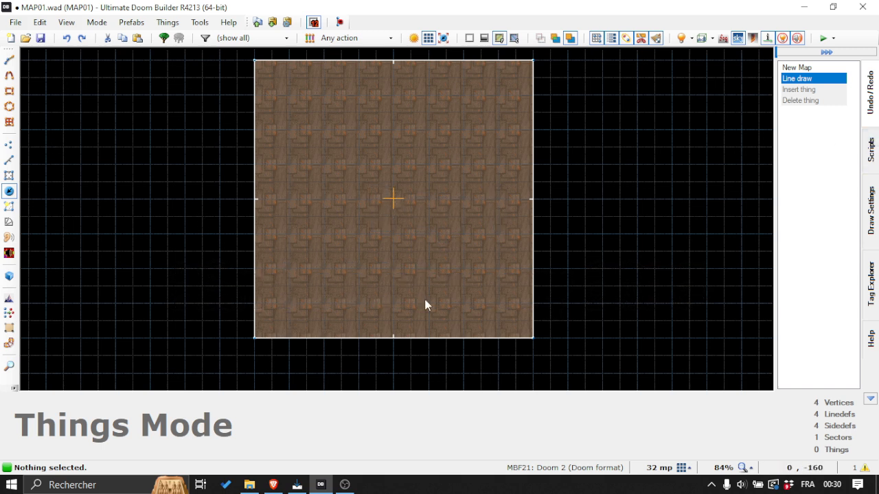
Step: Insert a Player 1 start at -32, -128 in the square room, facing 90 degrees
right_click(381, 269)
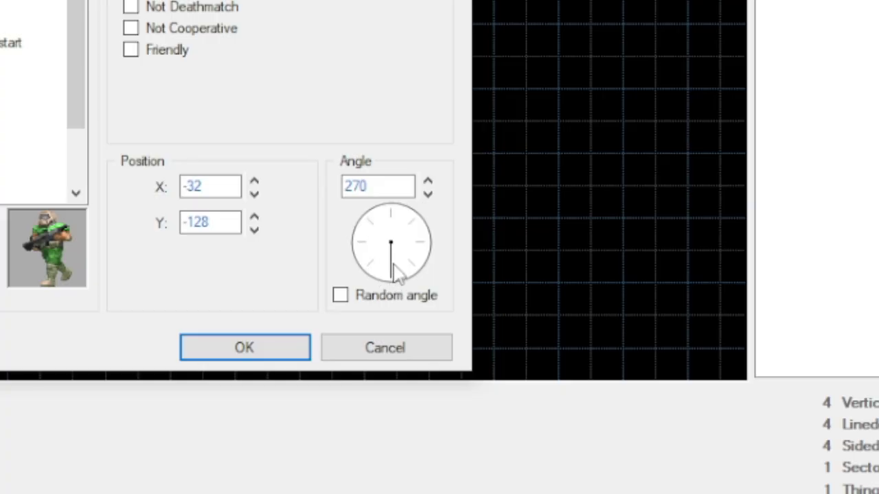
left_click(394, 216)
left_click(244, 347)
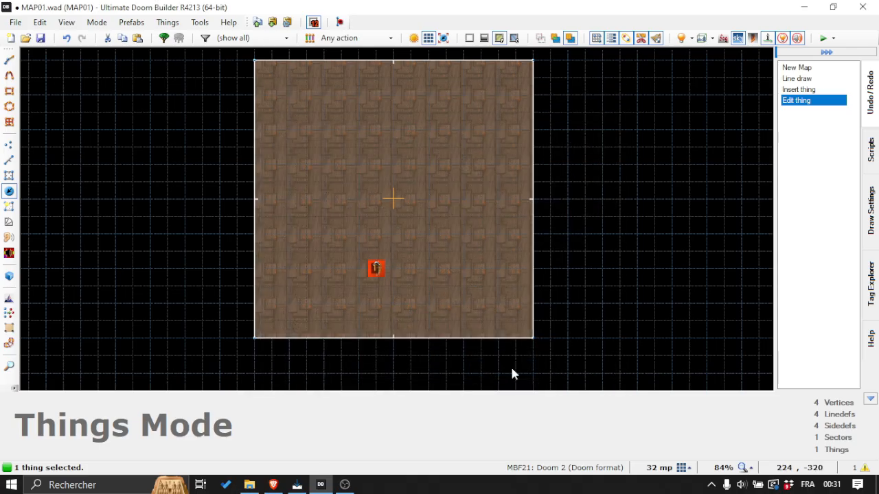
Step: Move the Player 1 start to the room's vertical centre line, close to the south wall
left_click(386, 271)
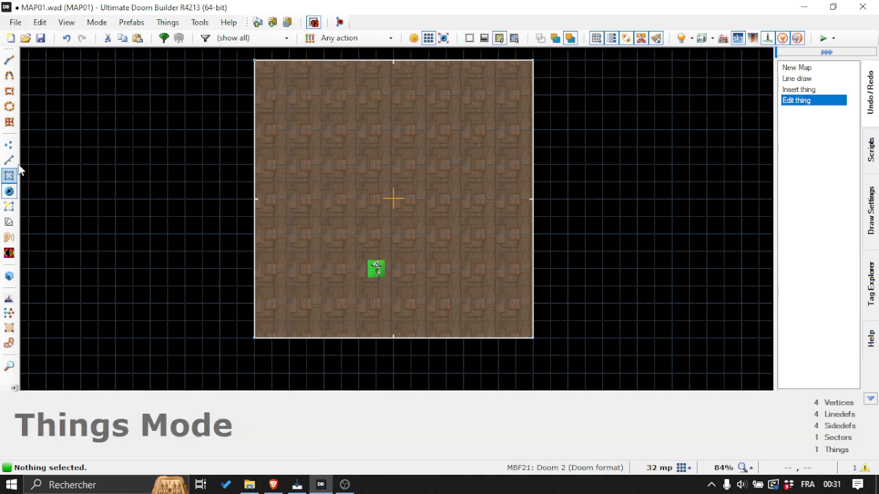
left_click(377, 273)
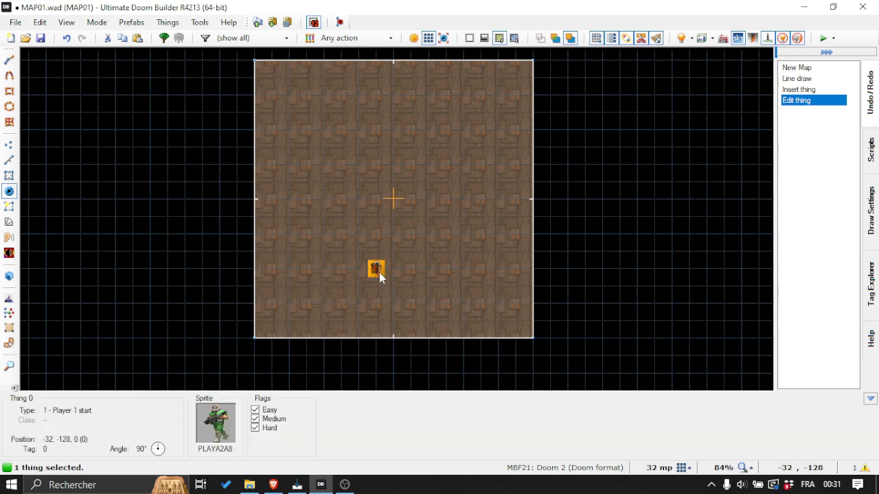
left_click(396, 282)
left_click_drag(375, 271, 393, 286)
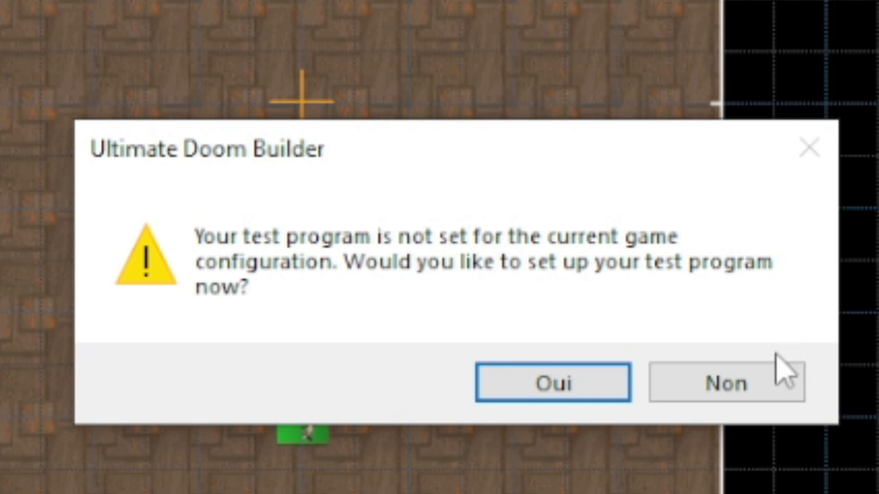
Step: Set up gzdoom as the test engine for MBF21: Doom 2 (Doom format), with skill level Hurt me plenty
left_click(562, 388)
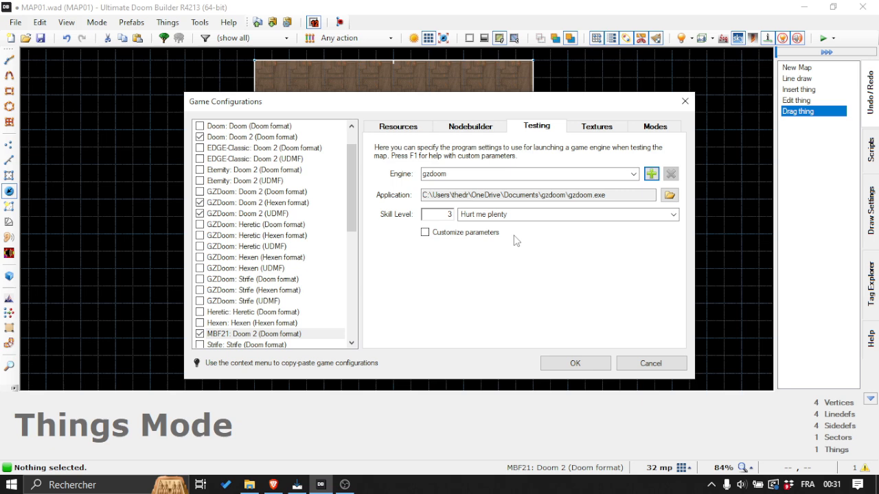
left_click(514, 218)
left_click(515, 217)
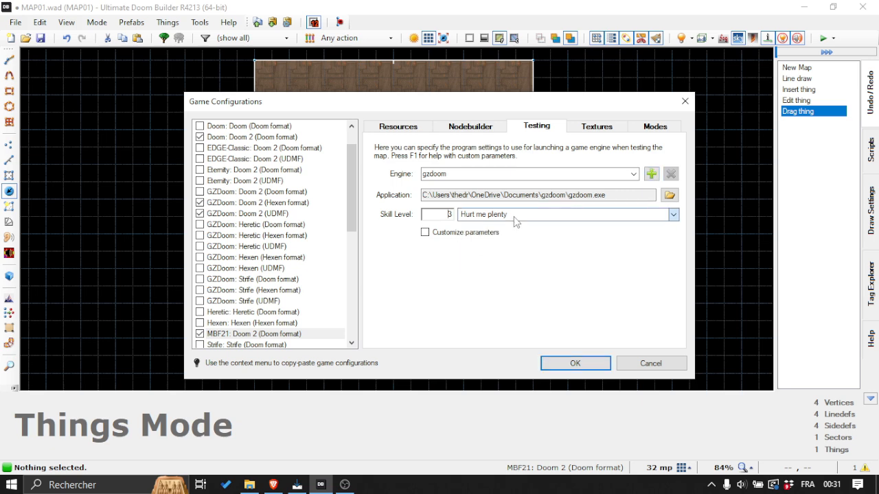
left_click(565, 363)
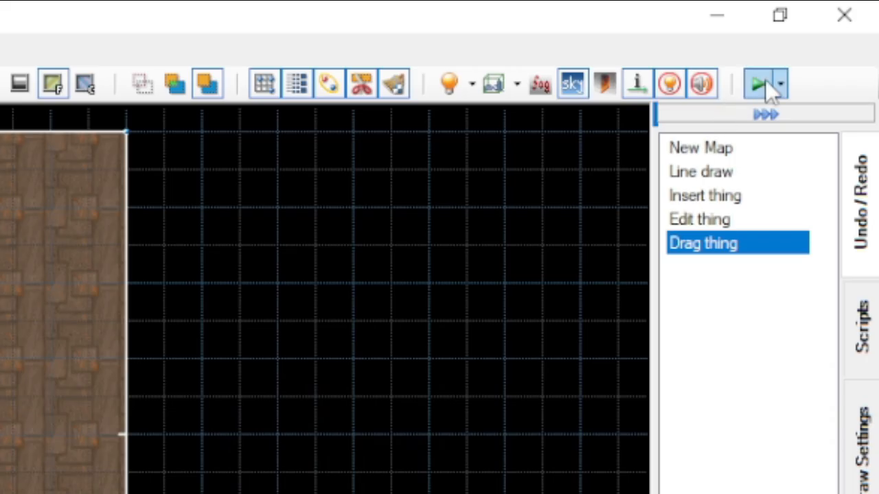
Step: Test the map in GZDoom and walk around the room
left_click(766, 81)
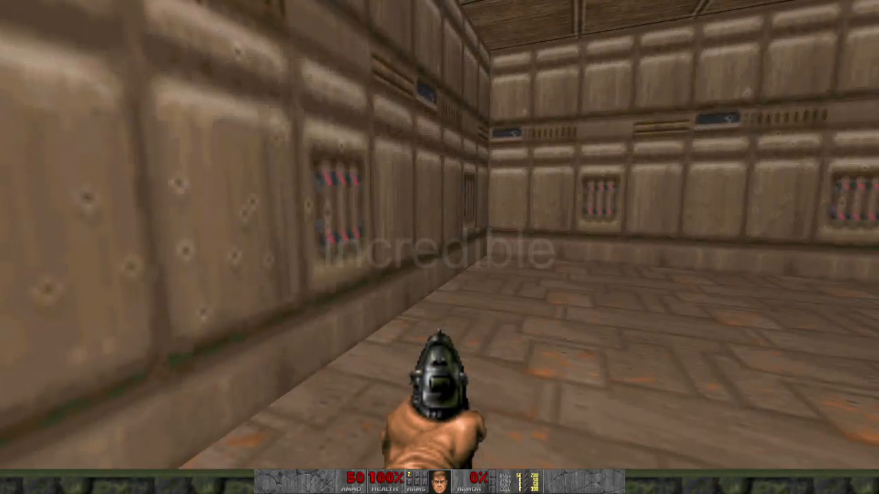
key("w")
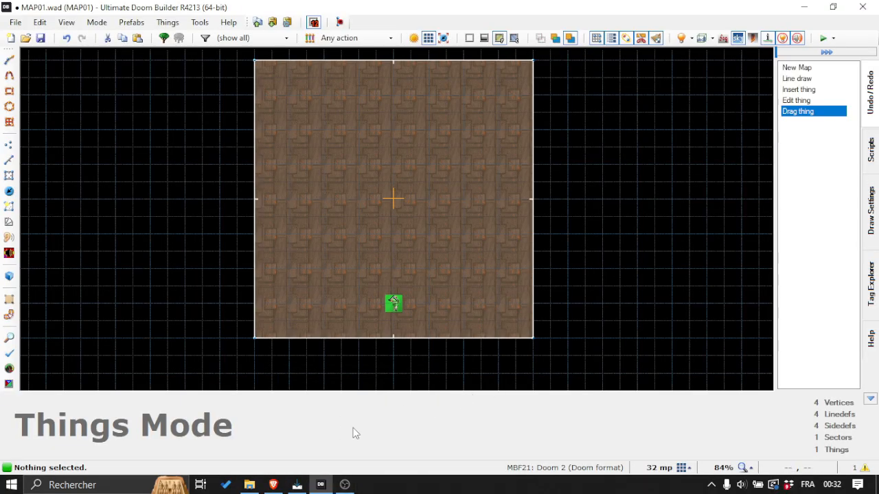
left_click(346, 484)
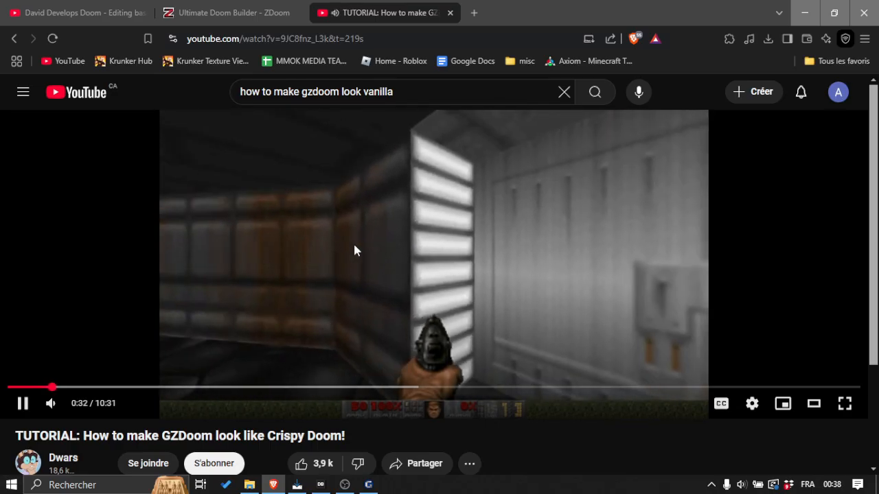
Step: Switch to the running GZDoom game and look around the Entryway level near the UAC wall
left_click(369, 485)
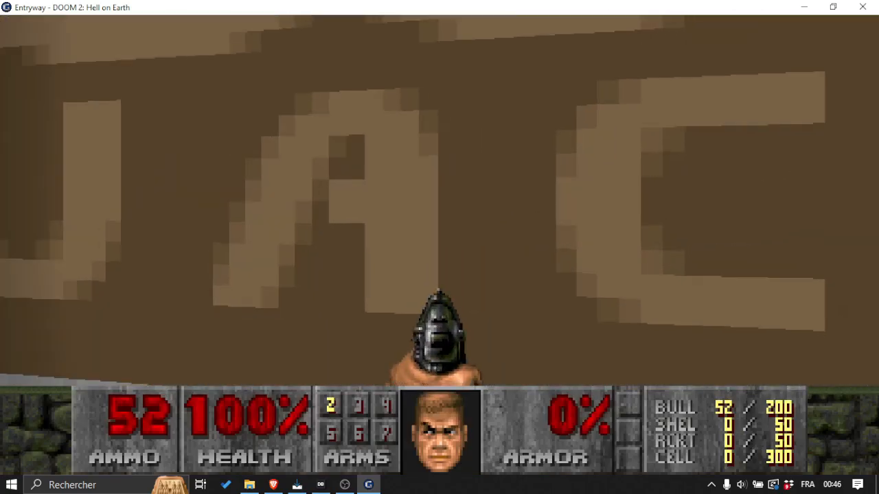
key("space")
key("space")
key("space")
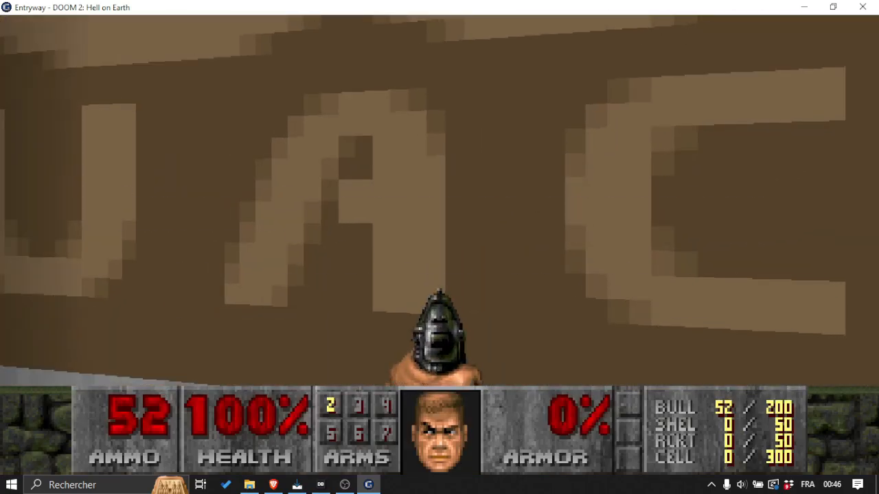
key("space")
key("space")
key("space")
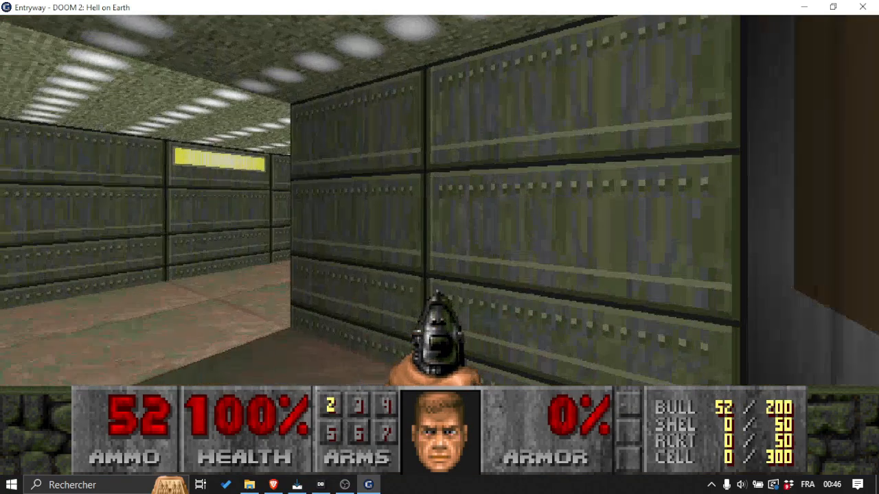
key("w")
Step: Follow the tutorial video on making GZDoom look like Crispy Doom and review GZDoom's display options
key("Escape")
key("Down")
key("Return")
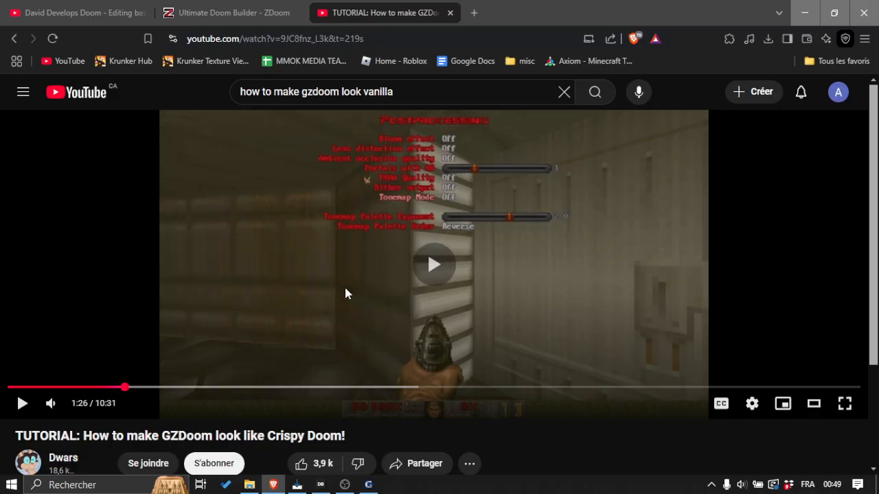
left_click(346, 294)
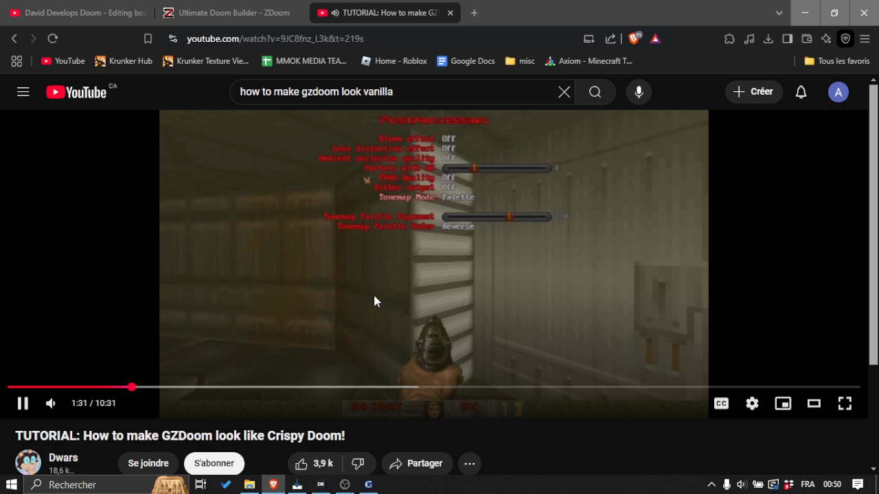
left_click(374, 300)
left_click(376, 485)
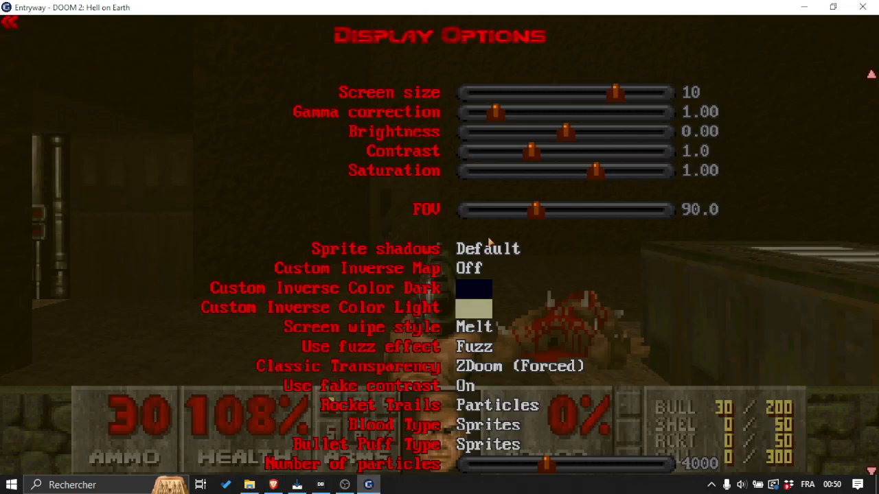
scroll(284, 193, "down", 3)
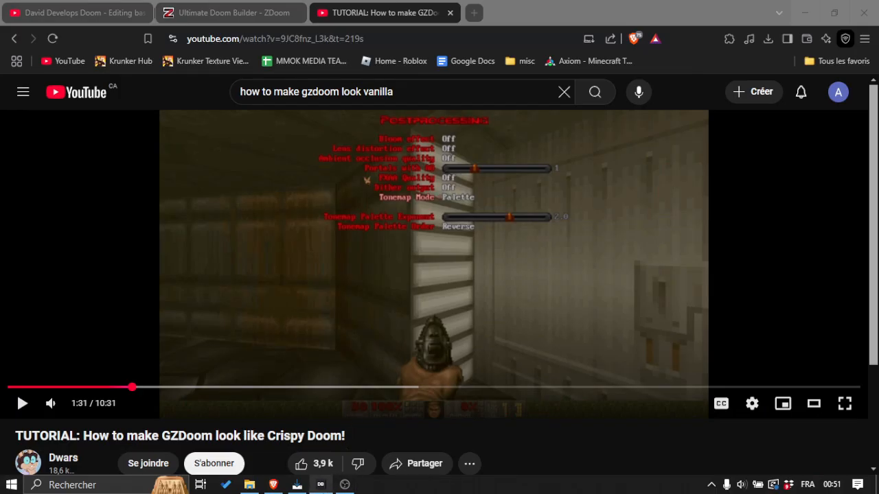
Step: Switch back to Ultimate Doom Builder and draw a 480 by 192 rectangular sector attached to the square room's west wall
left_click(321, 488)
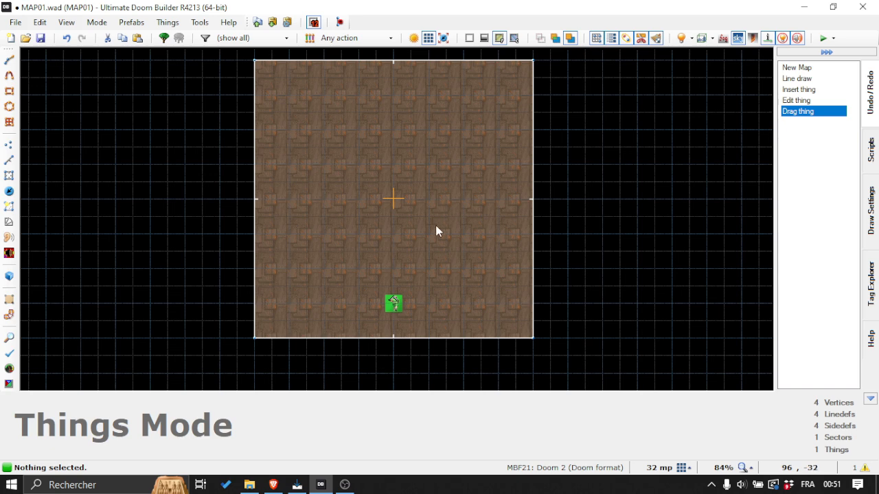
scroll(408, 139, "down", 4)
scroll(385, 158, "up", 3)
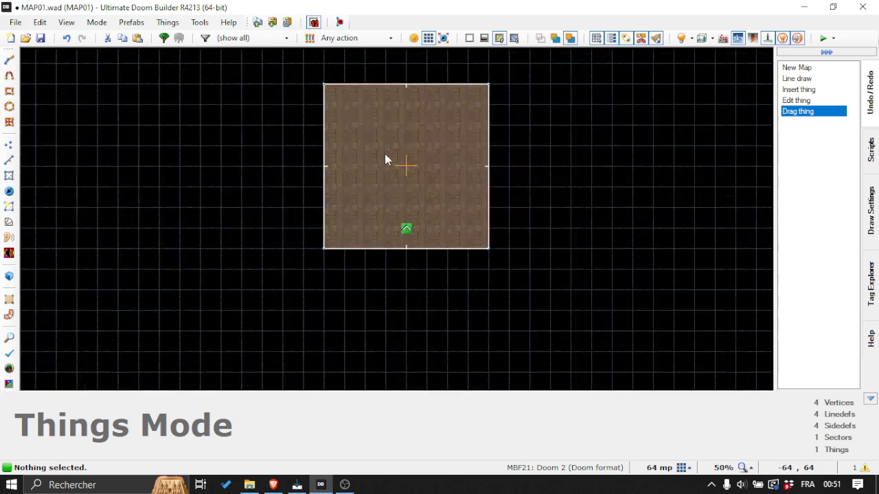
key("d")
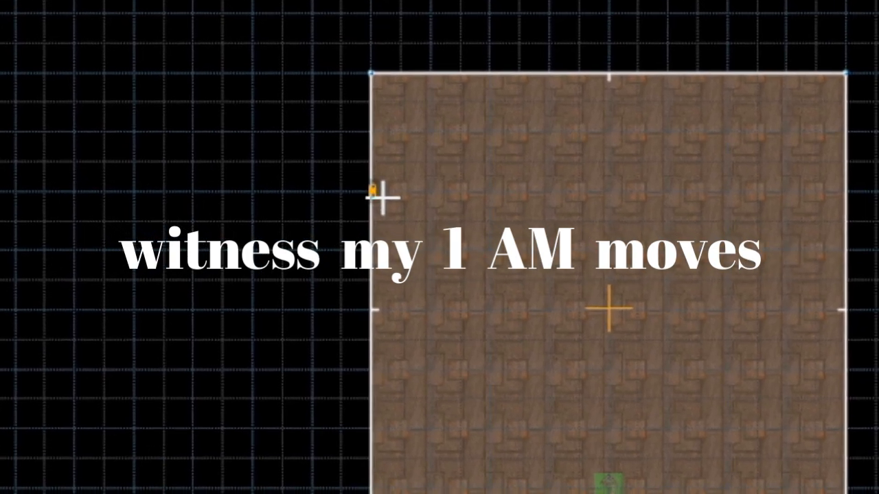
left_click(382, 200)
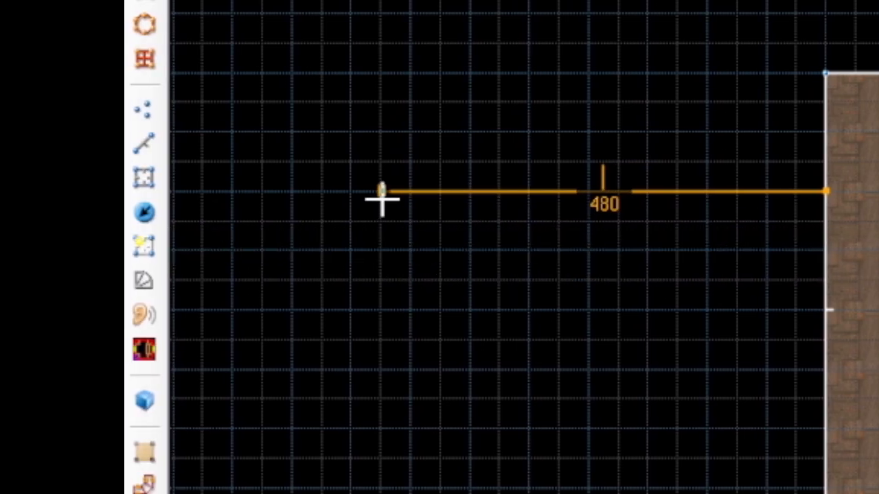
left_click(299, 192)
left_click(382, 294)
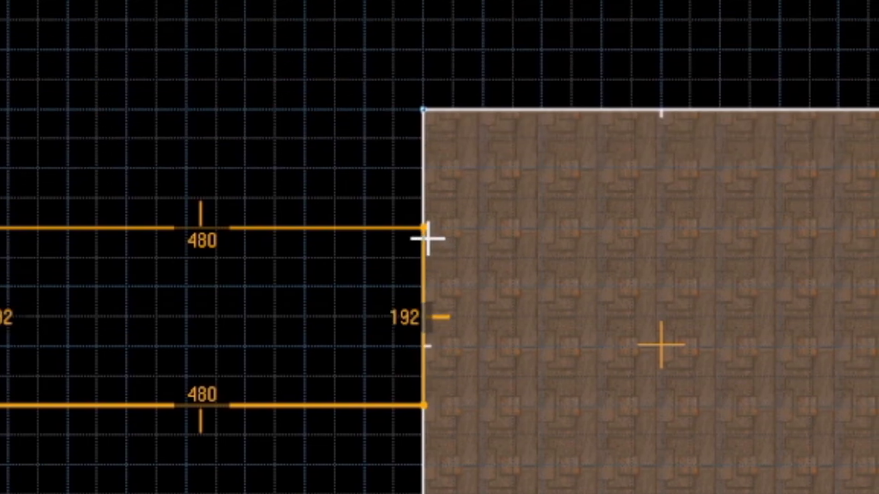
left_click(427, 237)
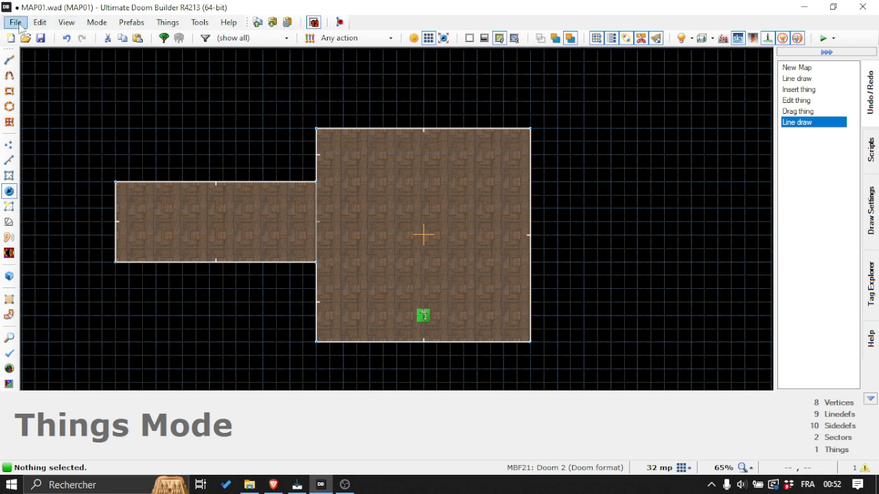
Step: Save the map under the new file name MAP01test1.wad in the gzdoom folder
left_click(25, 25)
left_click(76, 115)
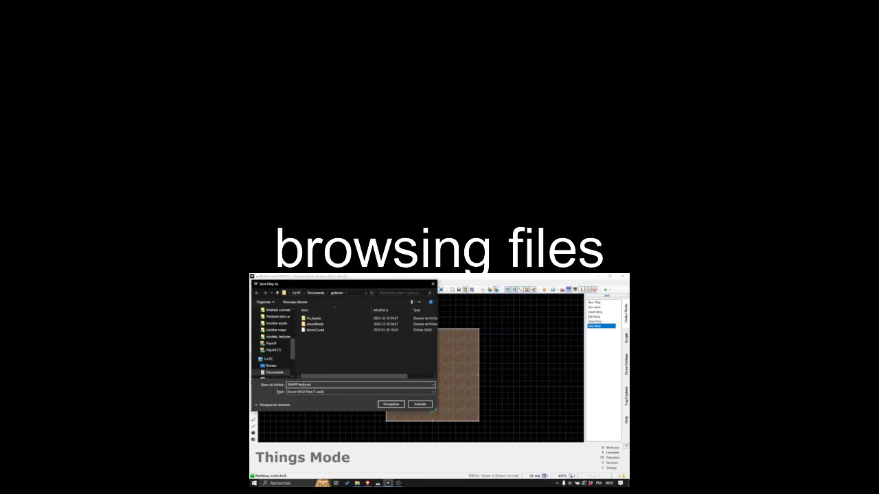
key("Return")
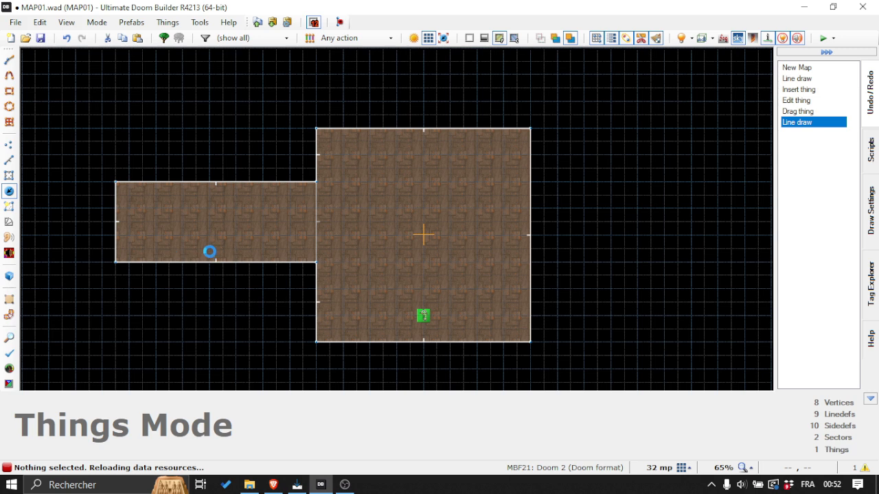
Step: Read through the Visual Modes shortcuts in the GZDoom Builder Actions Reference
key("F11")
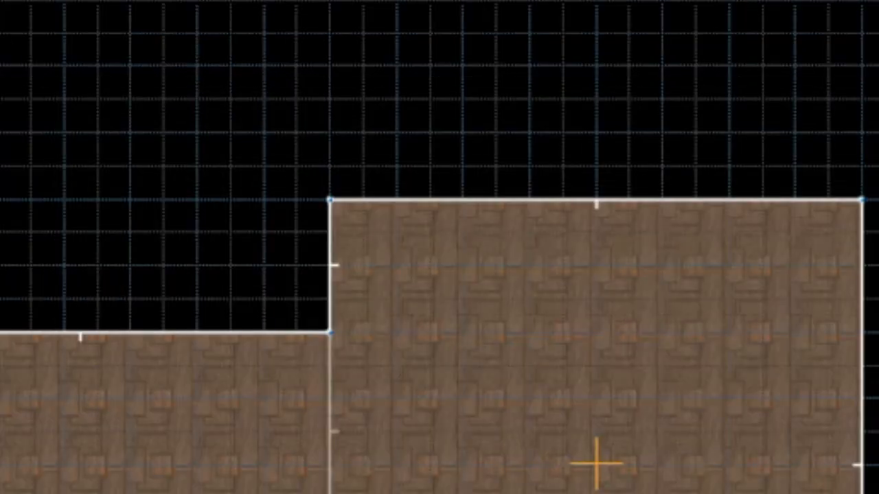
scroll(289, 278, "up", 3)
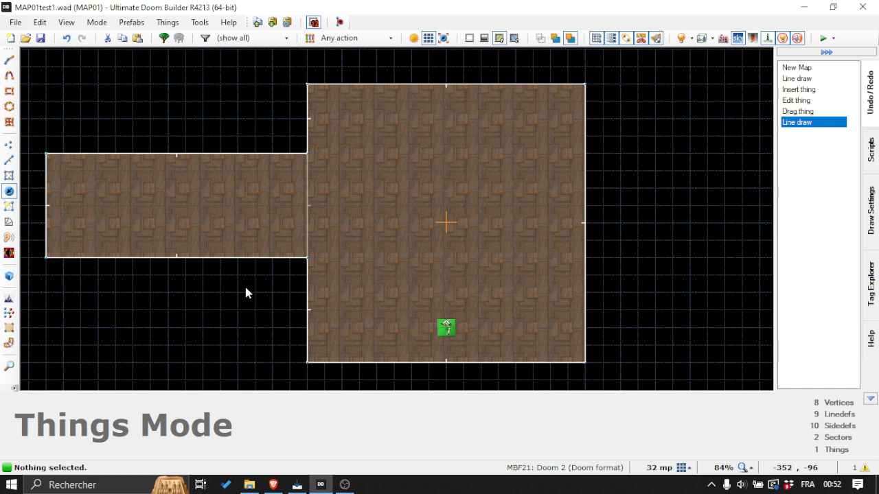
scroll(260, 299, "down", 1)
scroll(208, 302, "up", 1)
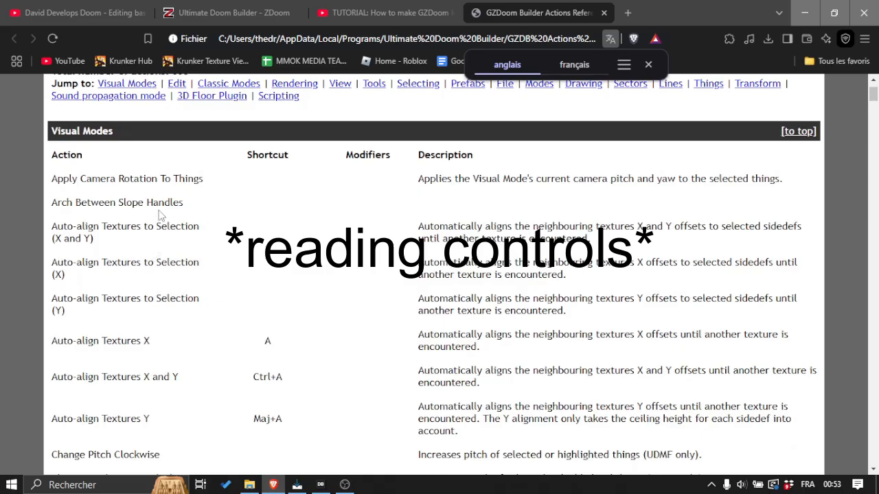
scroll(182, 206, "down", 3)
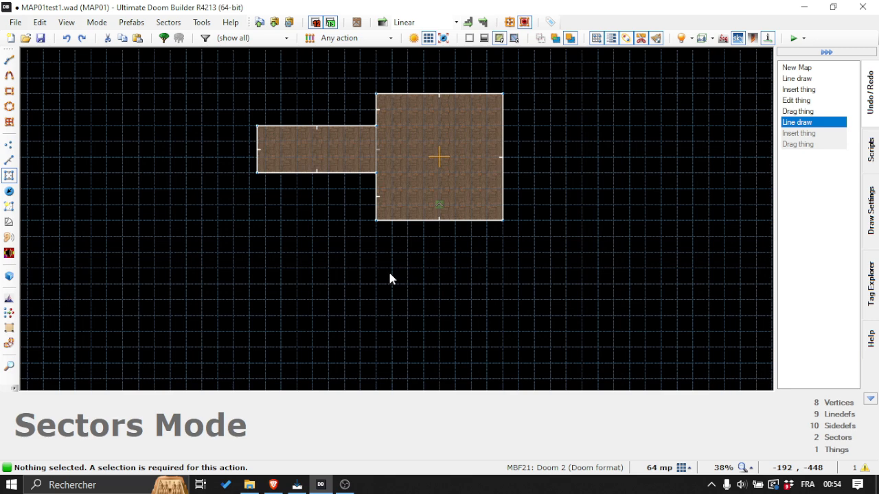
Step: Test the extended map in GZDoom and walk through the main room and its western side room
key("F9")
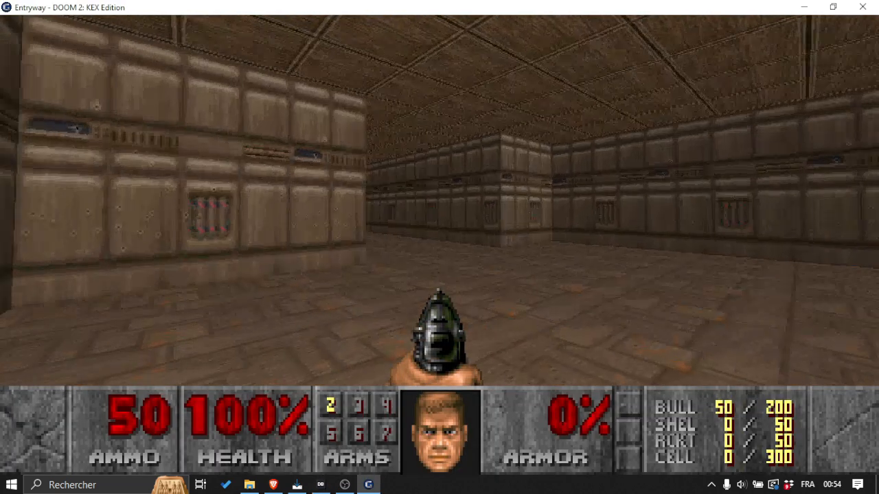
key("w")
key("w")
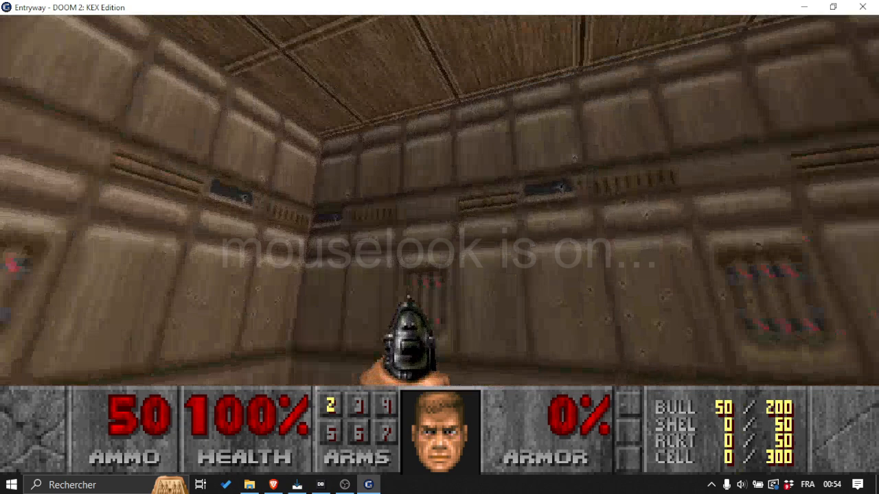
key("w")
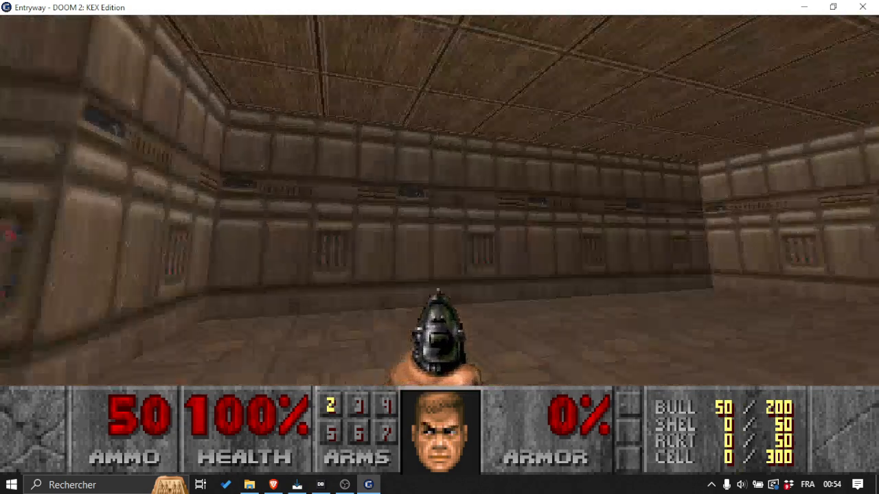
Step: Open the mouse options in GZDoom
key("Escape")
left_click(404, 244)
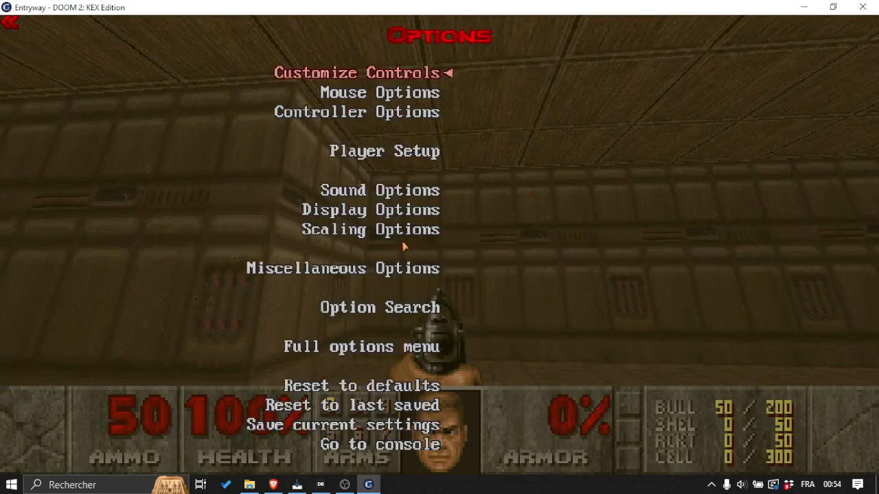
left_click(384, 95)
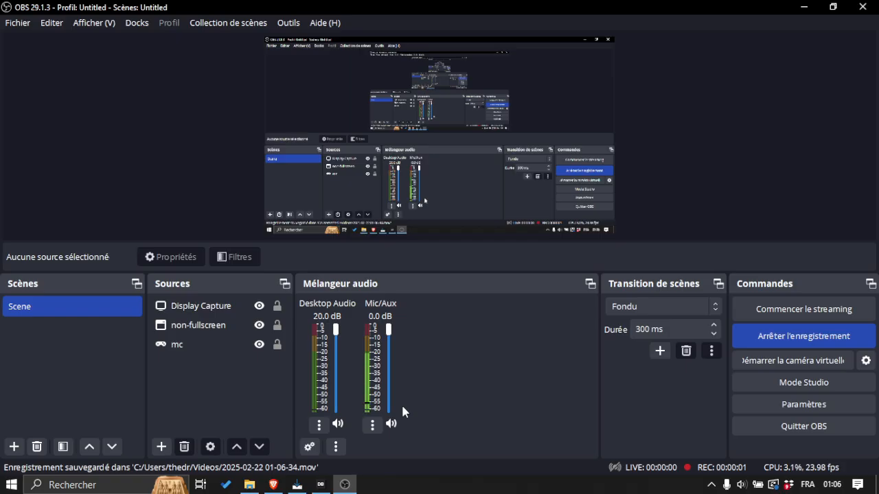
Step: Switch to Ultimate Doom Builder and fly through the main room and its western side room in Visual Mode
left_click(327, 484)
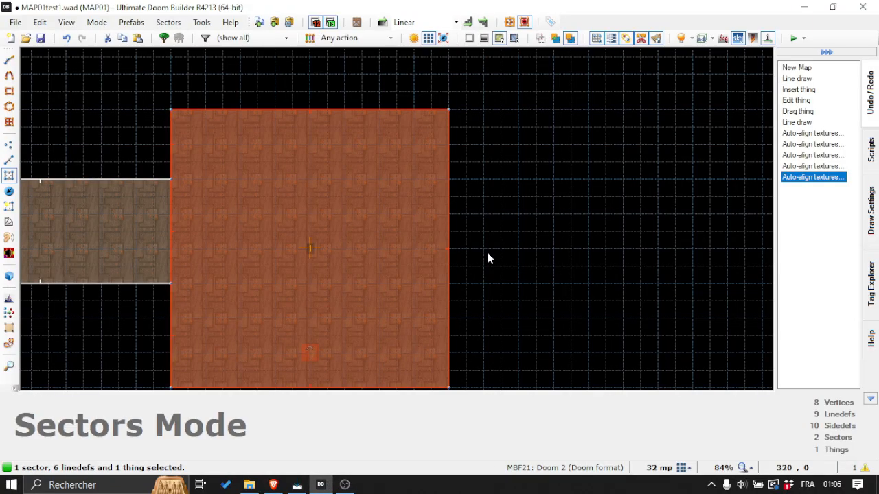
key("q")
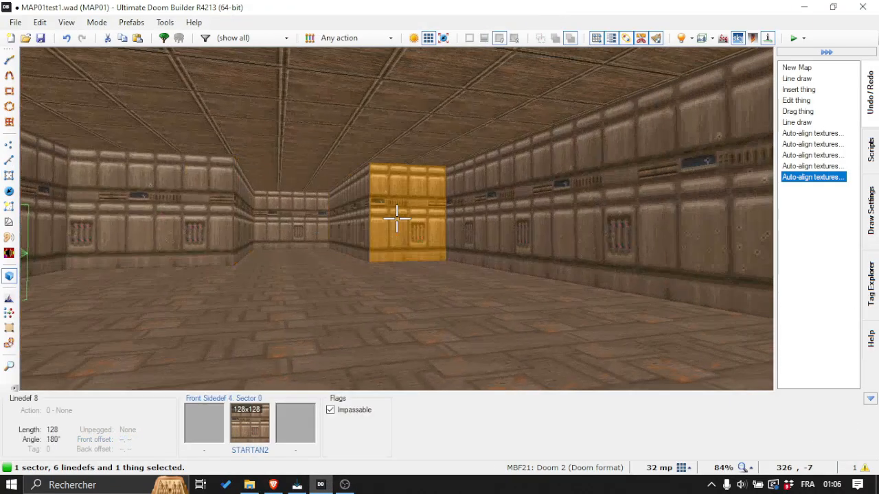
key("d")
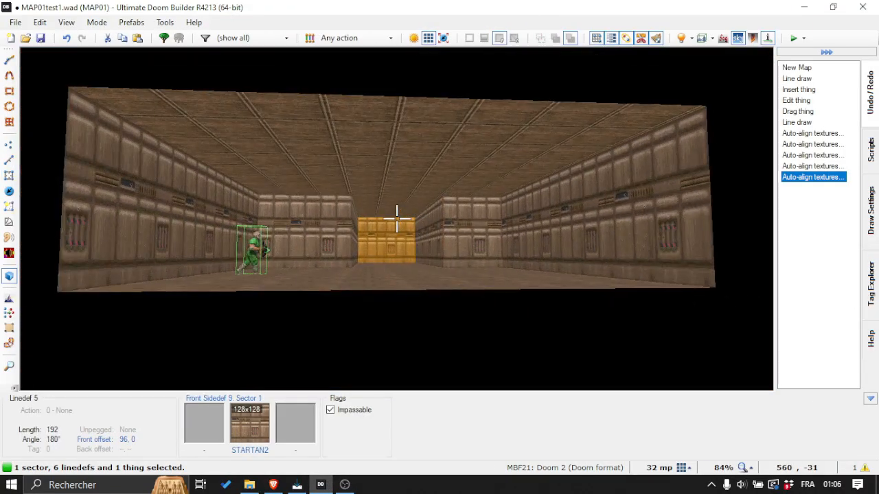
key("e")
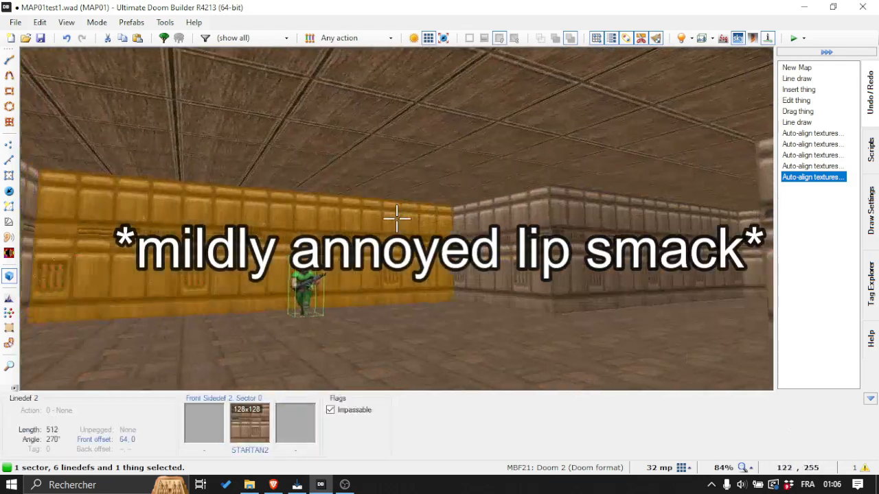
key("d")
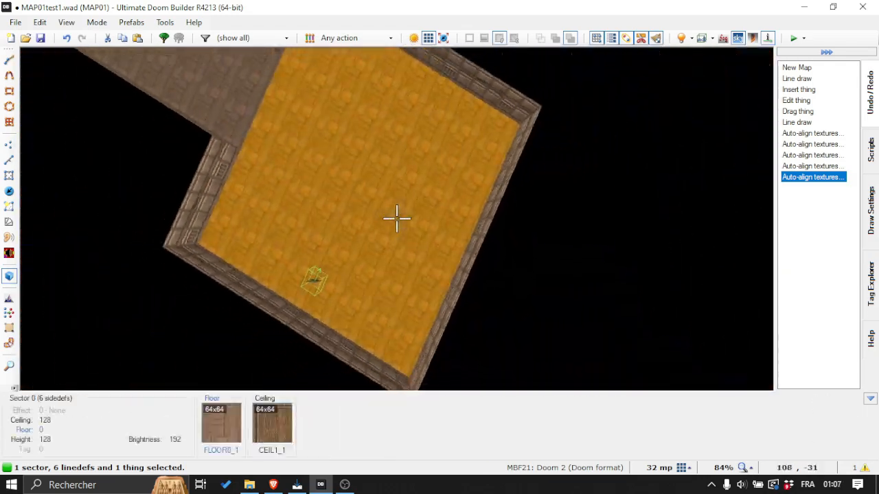
key("e")
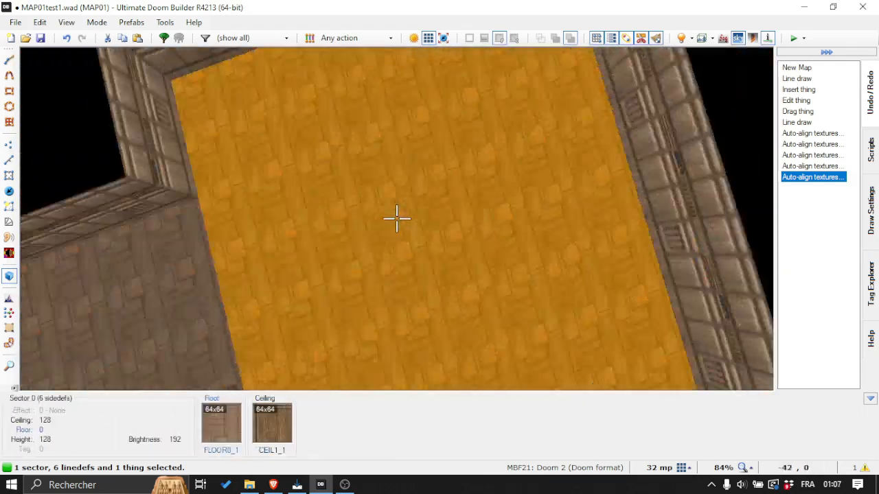
key("d")
key("e")
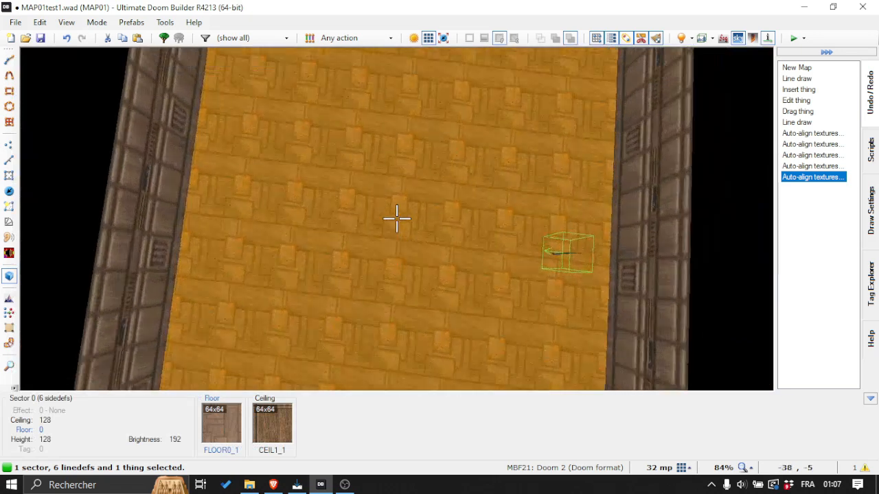
key("e")
key("f")
key("s")
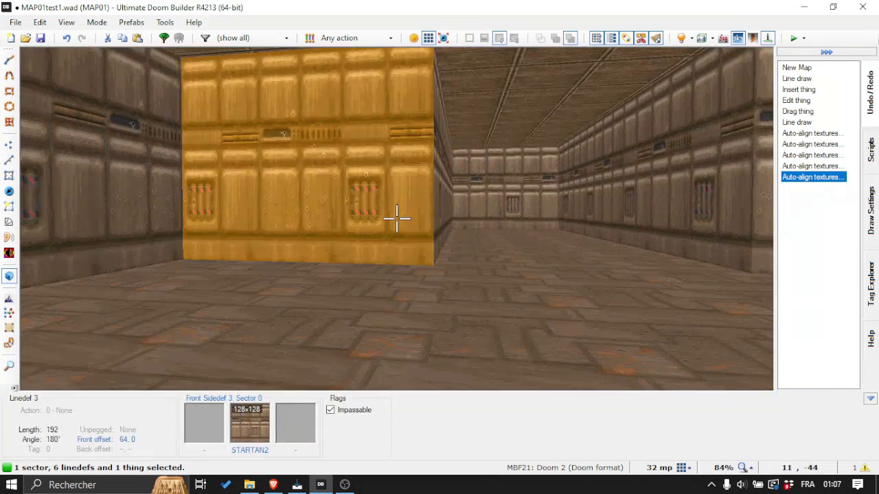
key("d")
key("d")
key("f")
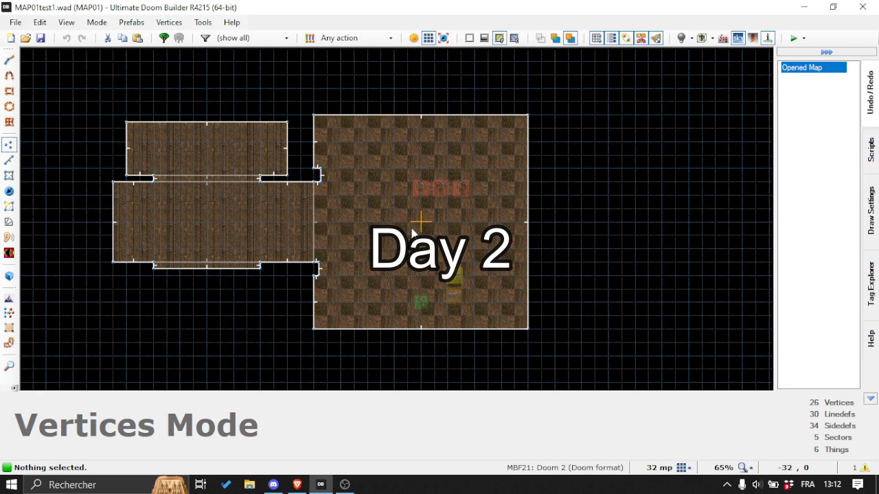
scroll(323, 259, "up", 2)
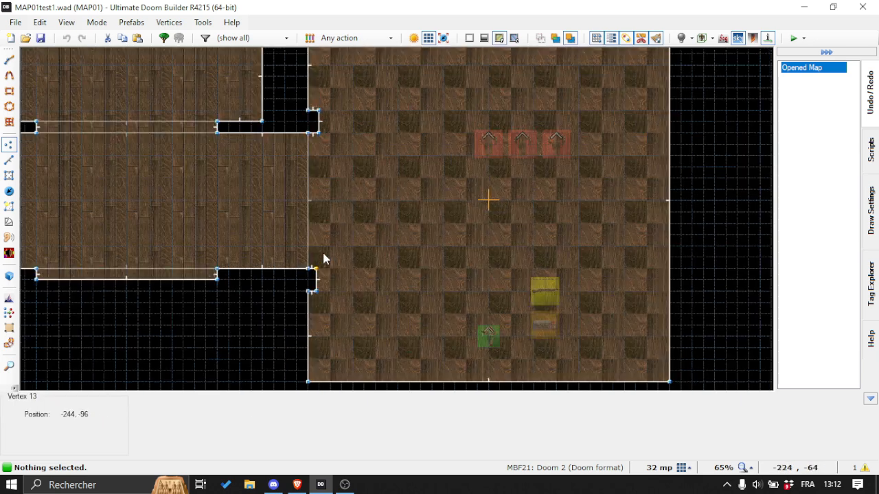
scroll(401, 237, "down", 1)
scroll(630, 206, "up", 1)
scroll(629, 206, "down", 1)
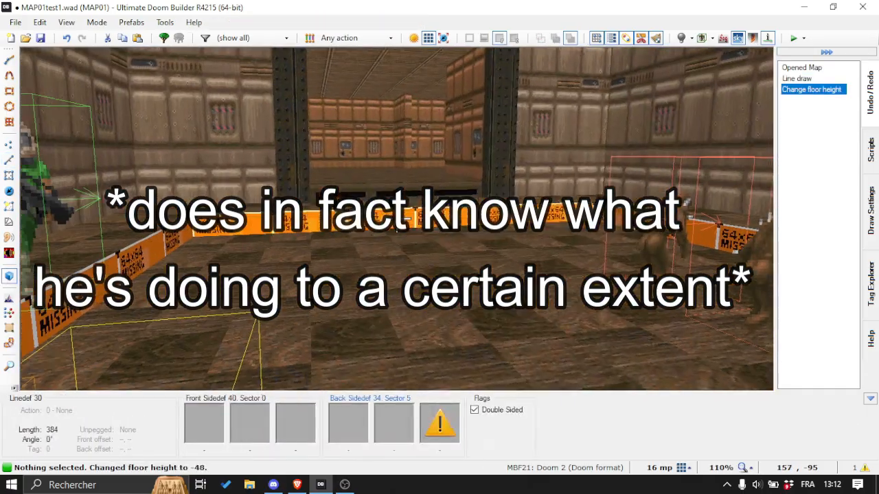
Step: Edit the linedef along the lowered floor's edge and filter the textures by STEP for its missing lower texture
right_click(397, 220)
left_click(628, 265)
scroll(473, 236, "down", 3)
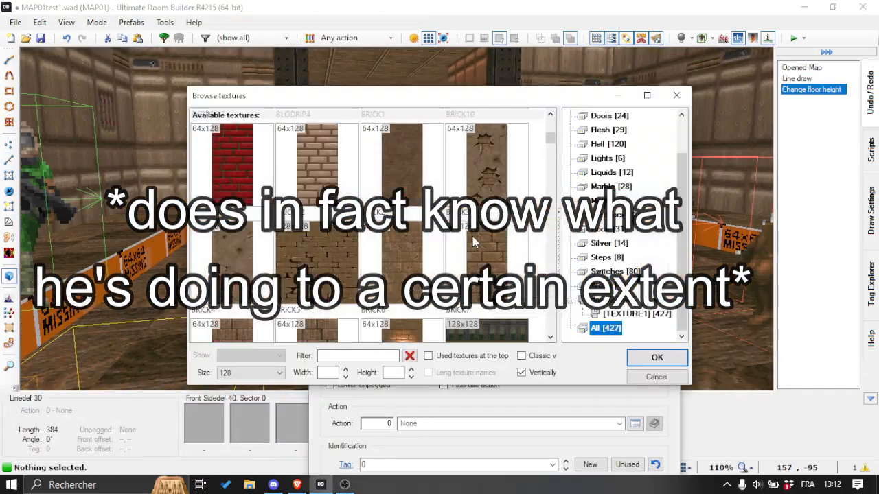
type("STEP")
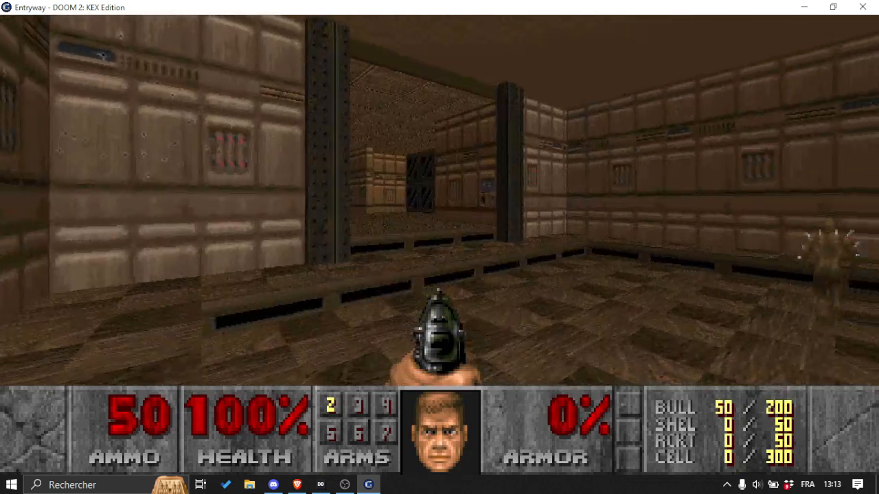
Step: Test the sunken main room in GZDoom, collecting the shotgun and shells and shooting at the demons
key("w")
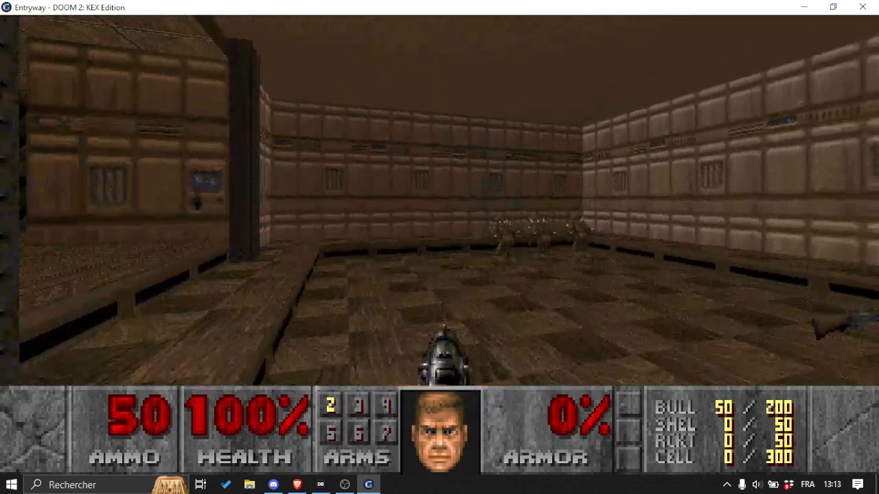
key("s")
key("w")
key("w")
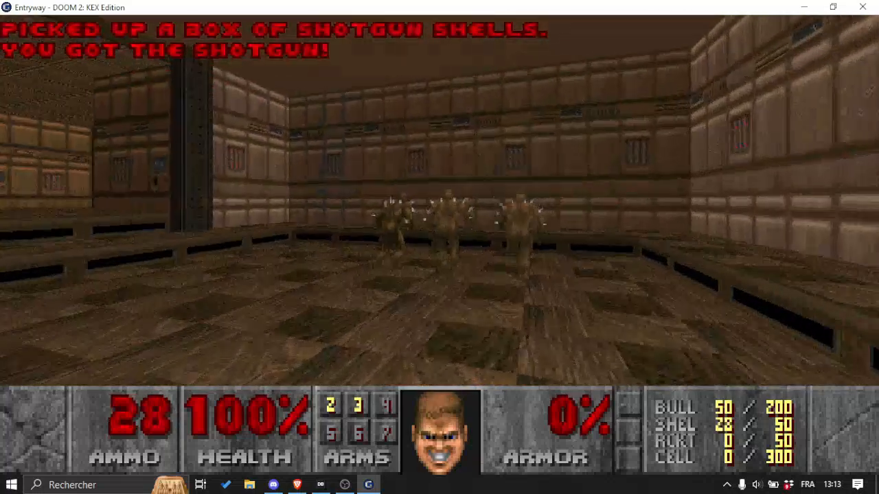
key("w")
key("a")
left_click(440, 247)
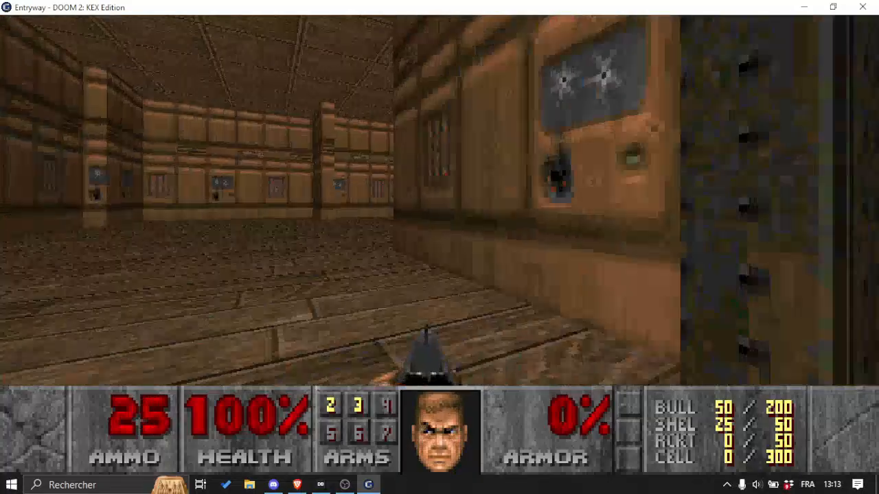
Step: Walk into the raised side room and up to the metal support wall in the test run
key("w")
key("w")
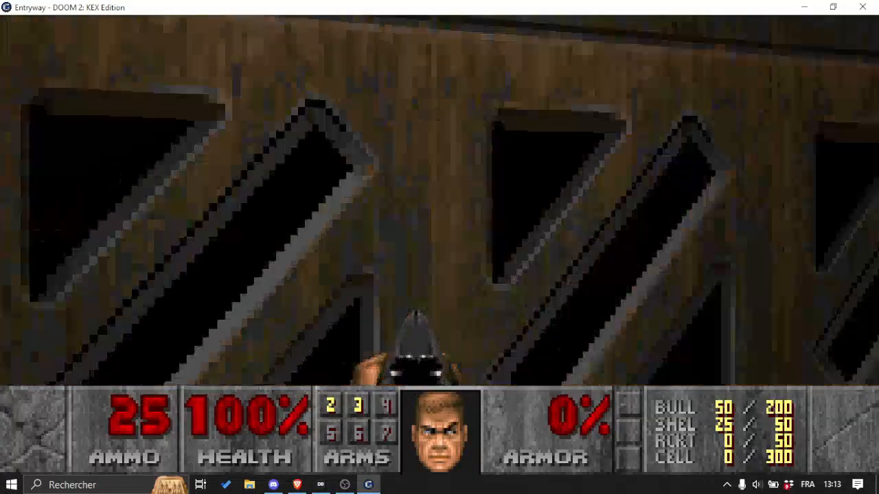
key("w")
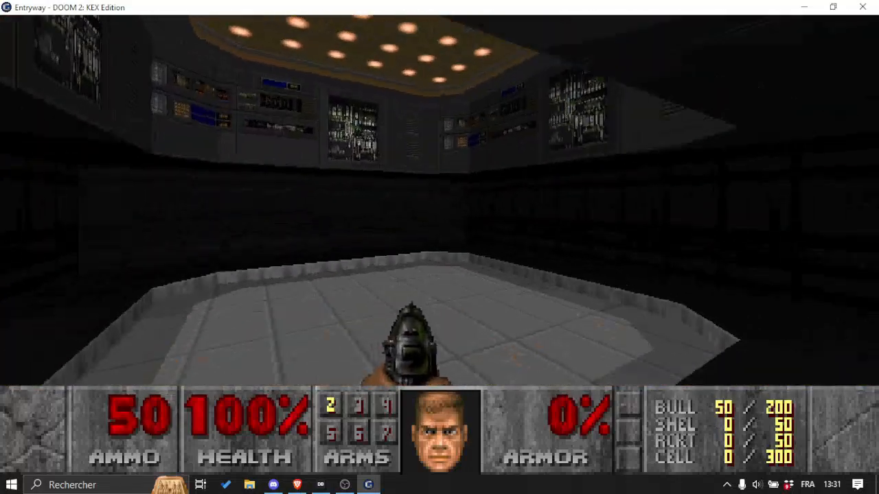
Step: Look around the new dark room with the sunken octagonal floor and lit ceiling in GZDoom
key("a")
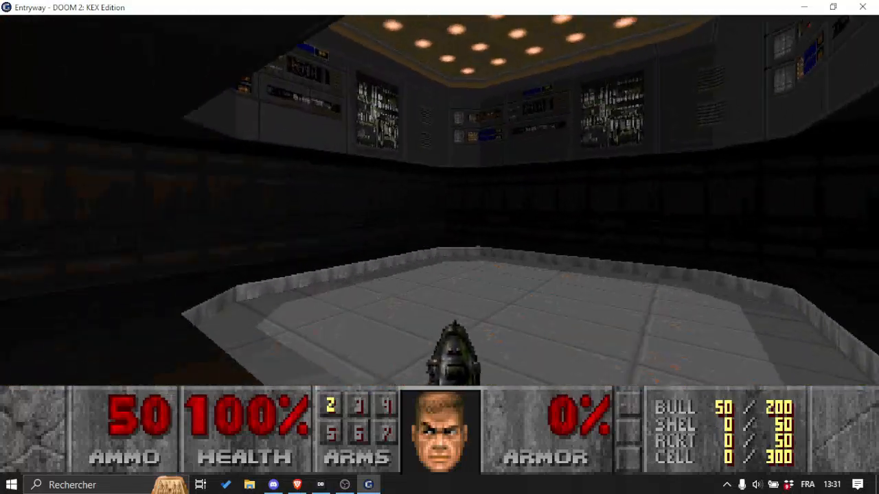
key("d")
key("a")
key("d")
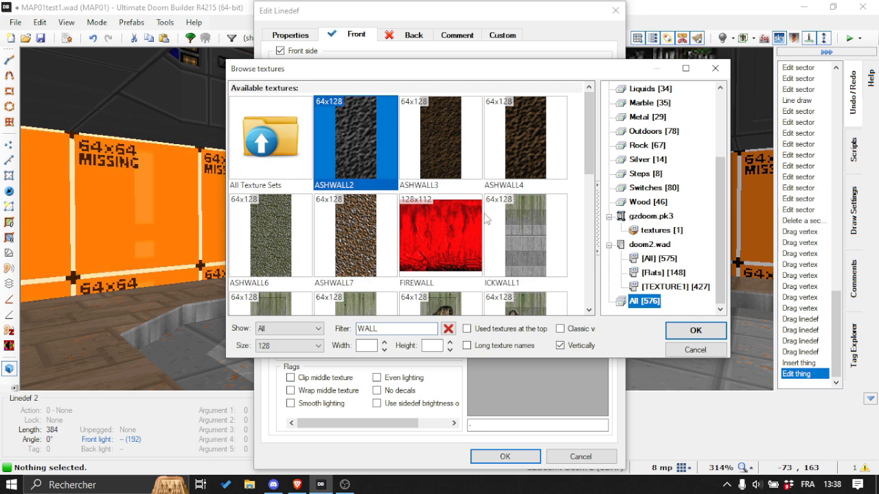
Step: Browse the WALL textures for the untextured wall's front side, and clear the filter to look through all textures
scroll(486, 218, "down", 3)
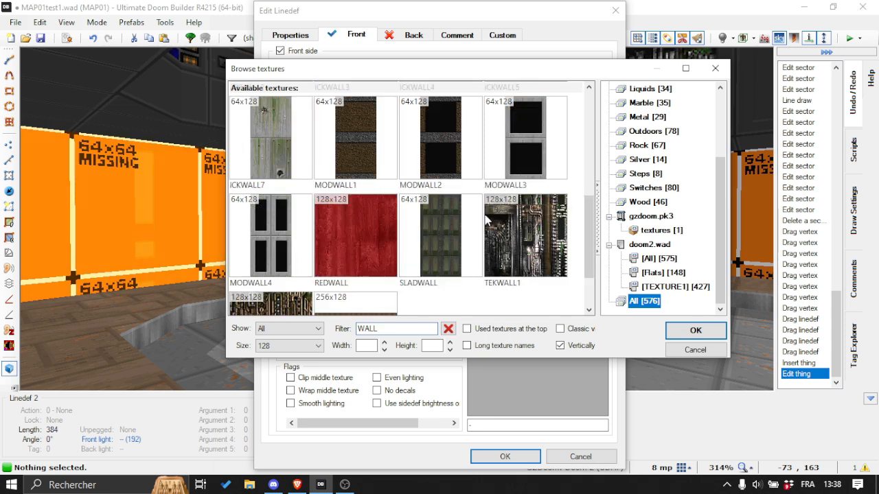
scroll(486, 220, "up", 3)
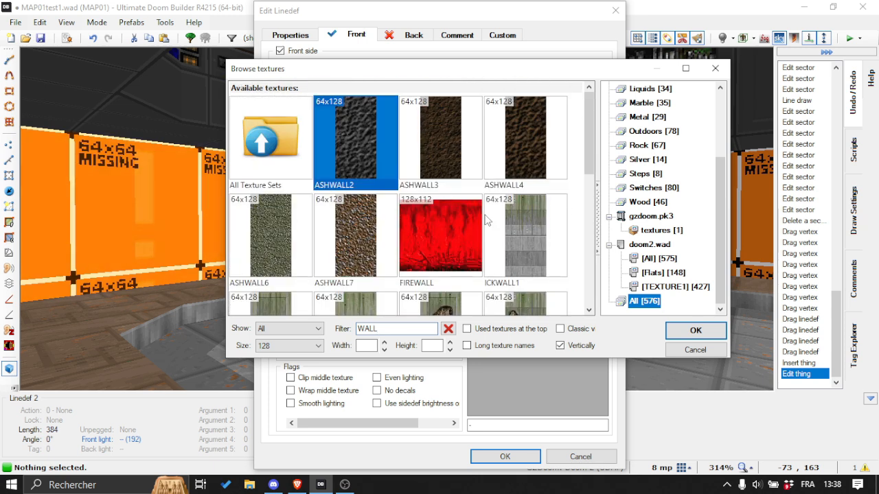
key("BackSpace")
key("BackSpace")
key("BackSpace")
key("BackSpace")
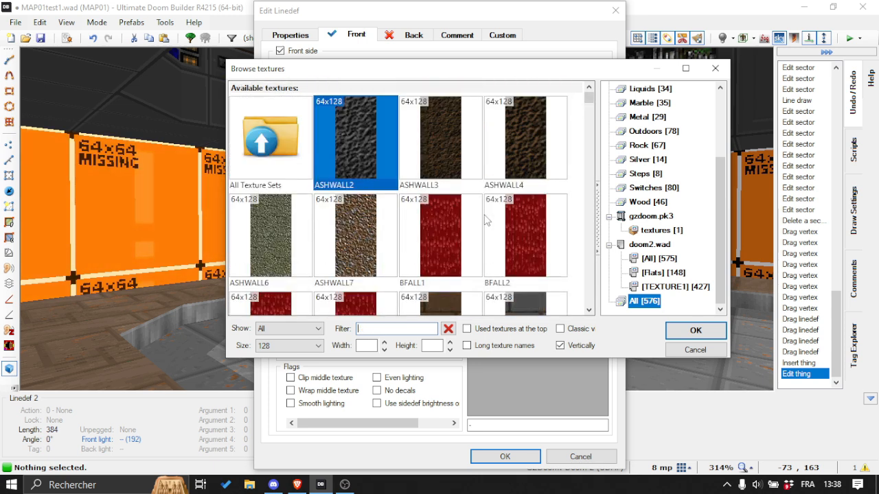
scroll(486, 218, "down", 3)
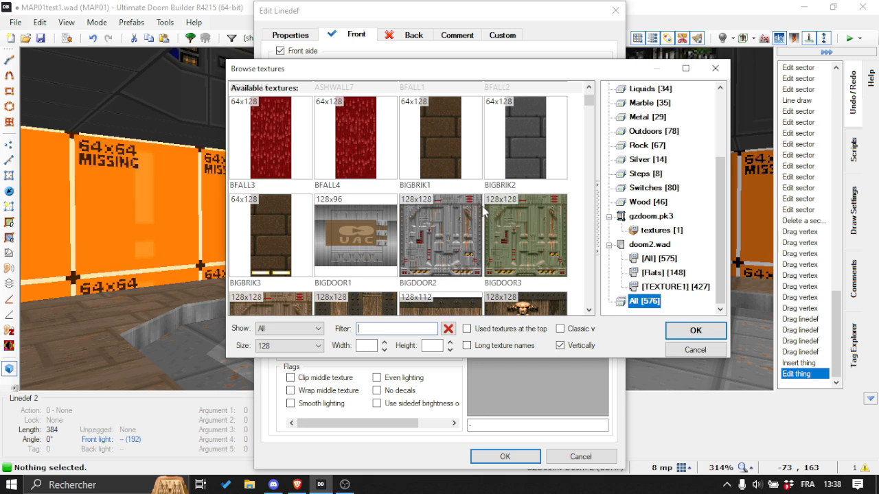
scroll(483, 211, "down", 3)
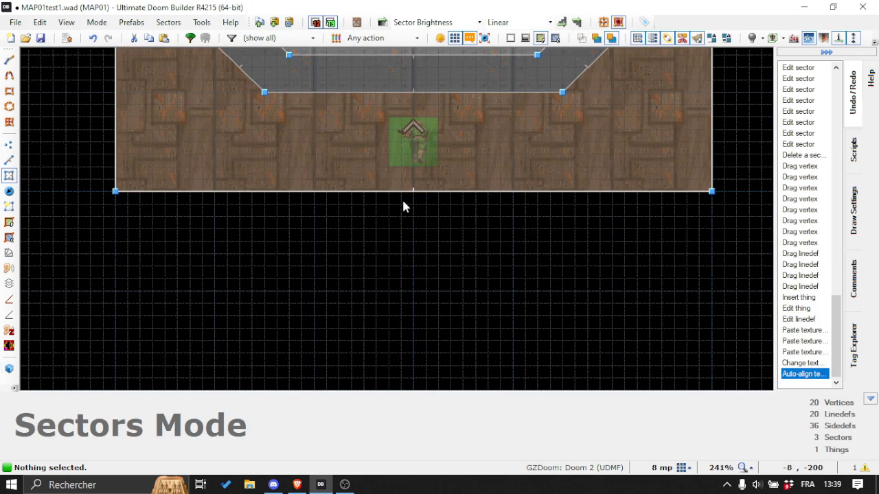
Step: Draw a rectangular sector adjoining the middle of the room's south wall, just below the player start
key("d")
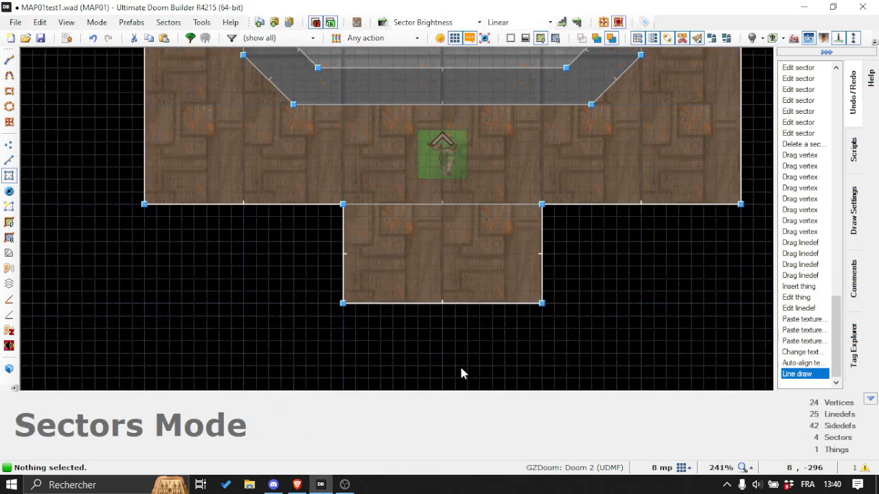
scroll(462, 373, "up", 2)
middle_click_drag(461, 300, 397, 219)
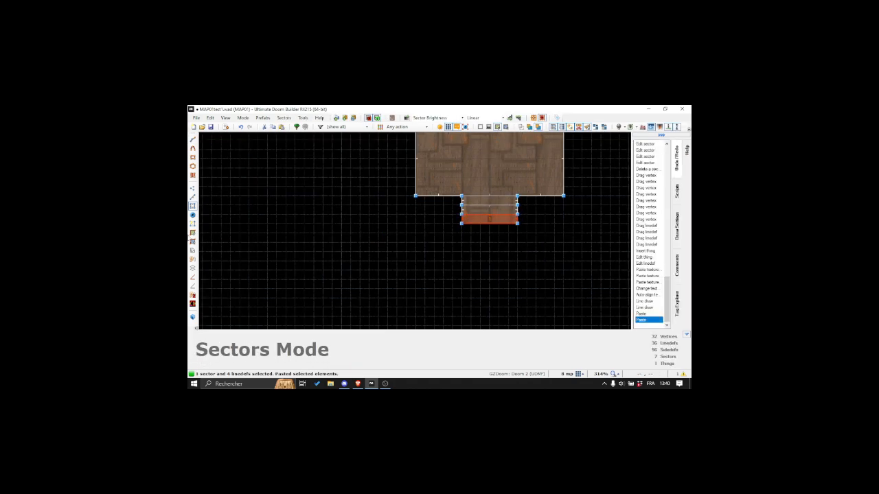
Step: Draw a wide rectangular room at the south end of the narrow doorway sectors and inspect the area in Visual Mode
key("Escape")
left_click(526, 311)
left_click(378, 311)
left_click(378, 217)
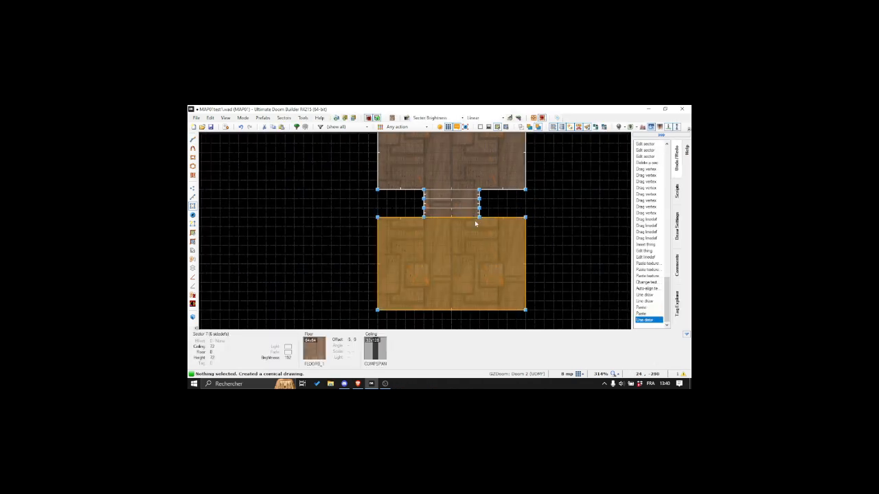
key("q")
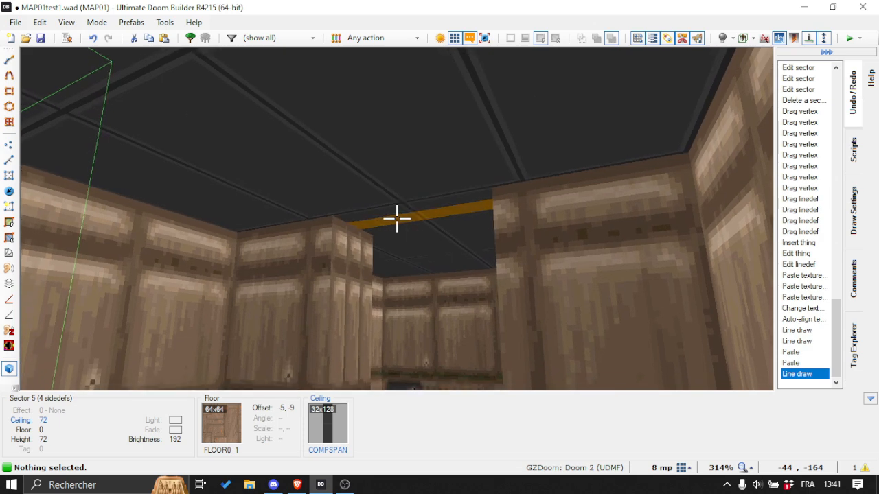
key("e")
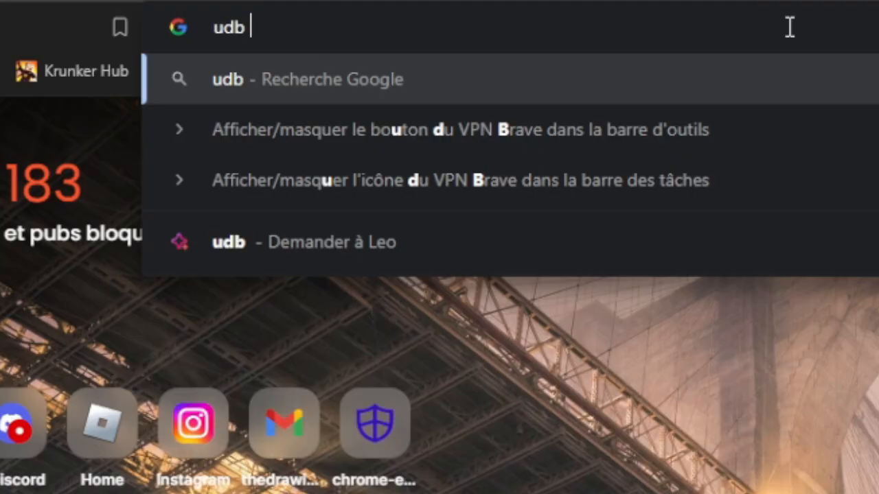
Step: Search the web in the Brave browser for "udb auto door" and refine the query to "doombuilder auto door"
type("auto door")
key("Return")
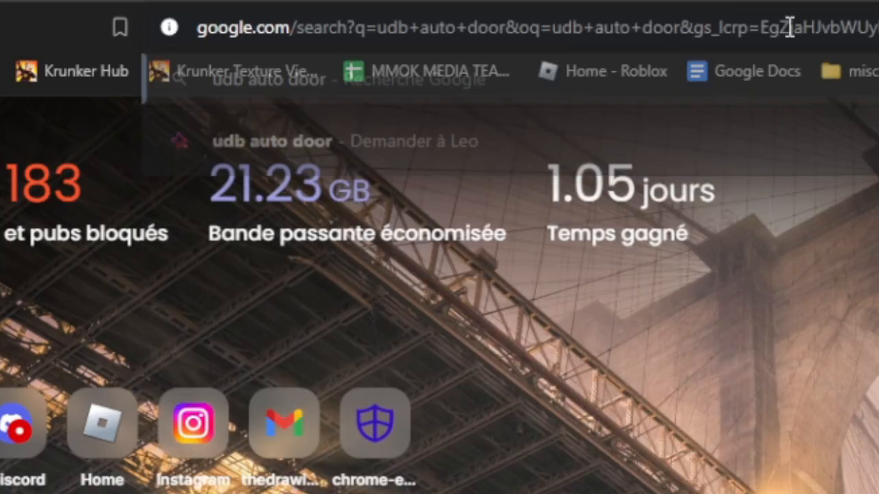
triple_click(225, 159)
type("doombuilder ")
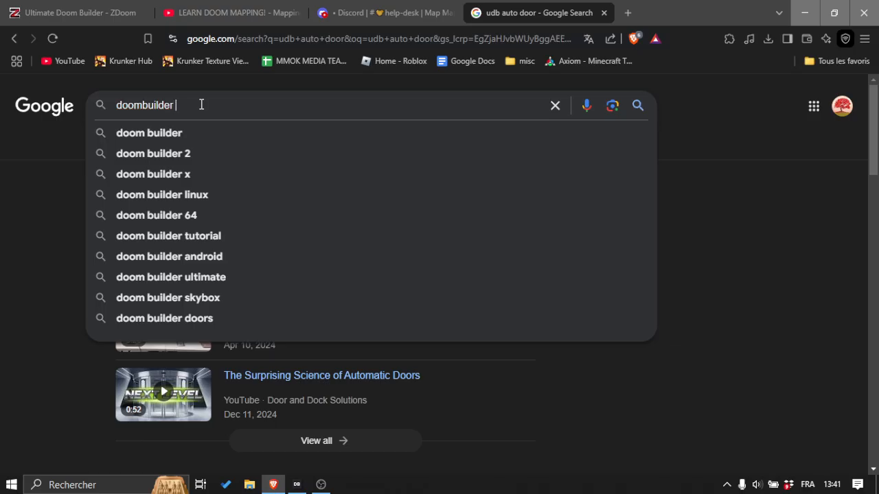
type("a")
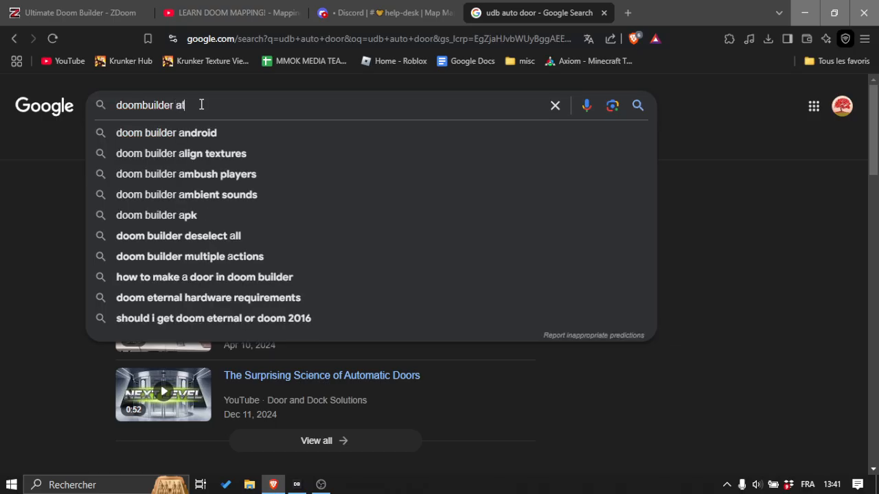
type("uto door")
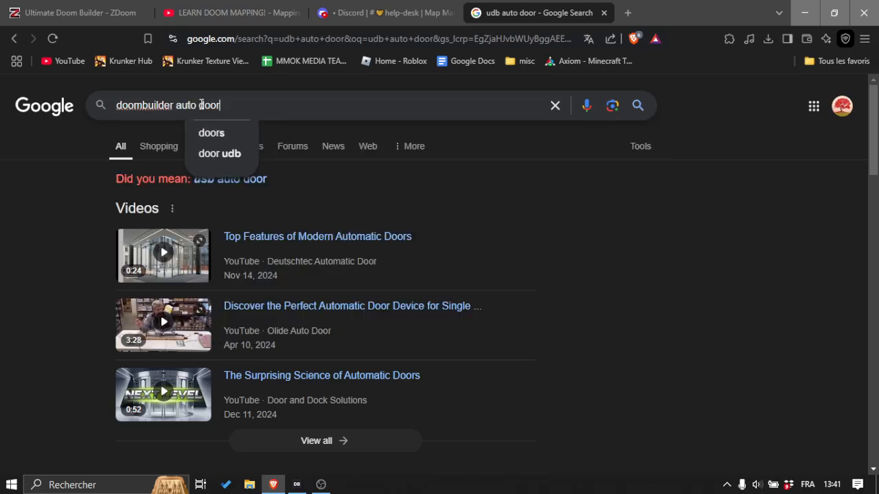
key("Return")
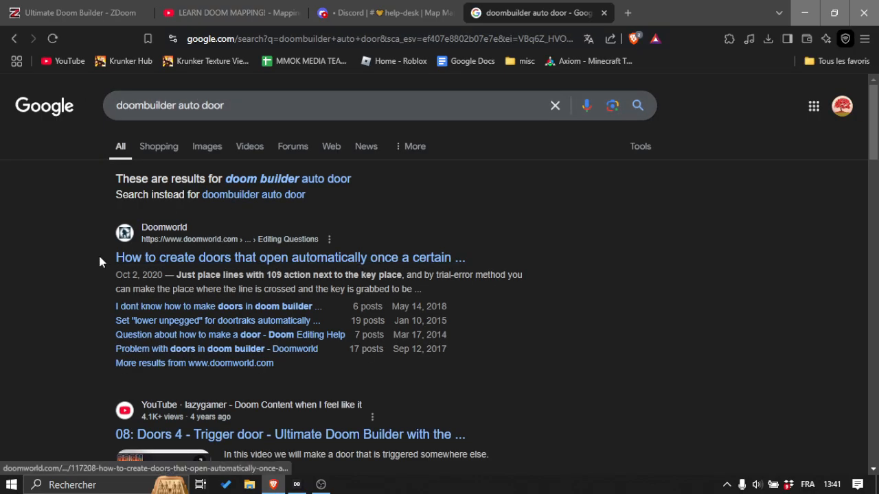
Step: Look through the door search results and watch the video tutorial "Ultimate Doom Builder Tutorial: Part 6: How To Make Doors!"
scroll(69, 251, "down", 1)
scroll(69, 261, "down", 1)
left_click(302, 308)
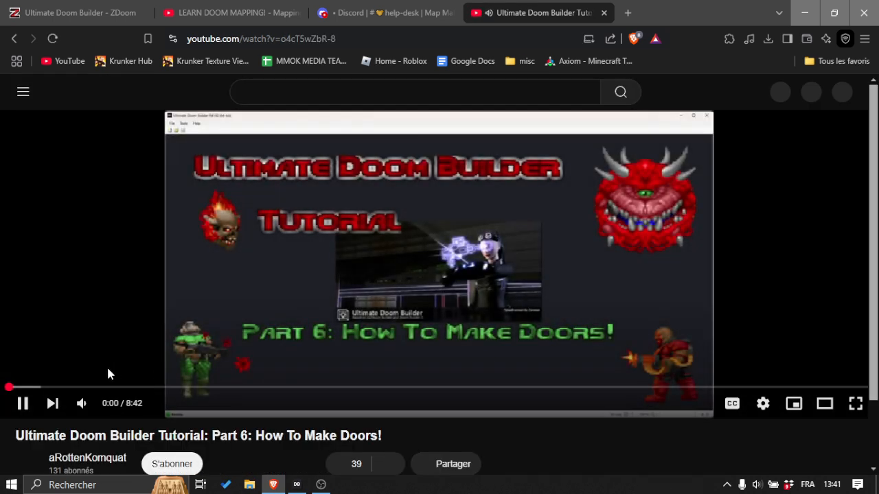
left_click(87, 387)
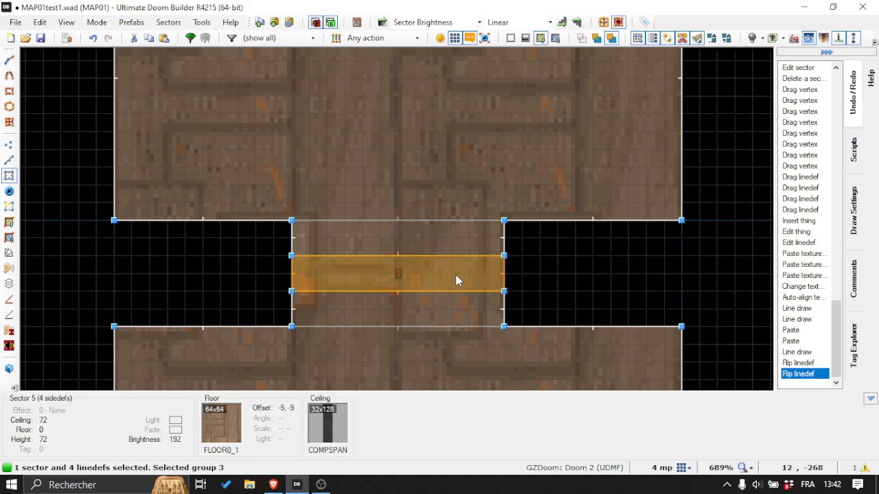
Step: Make the middle doorway sector a door with BIGDOOR2, DOORTRAK and FLAT20, and set its front side's upper texture to SPCDOOR2
key("ctrl+d")
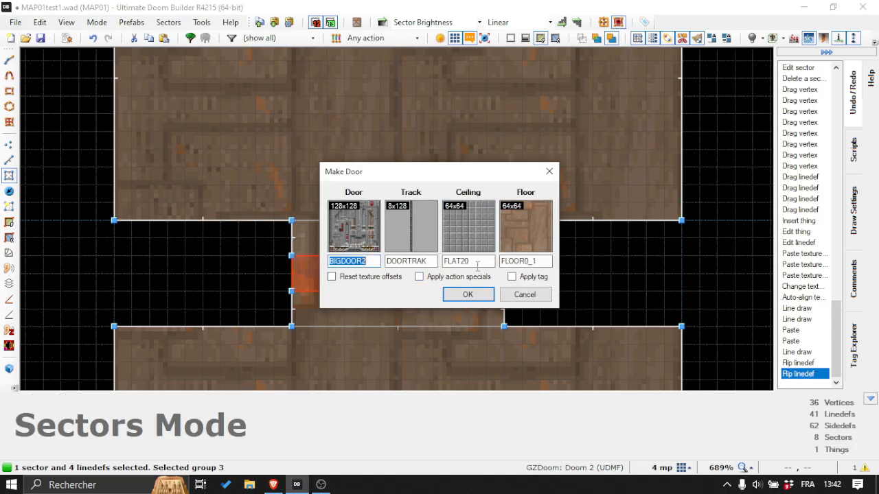
left_click(478, 291)
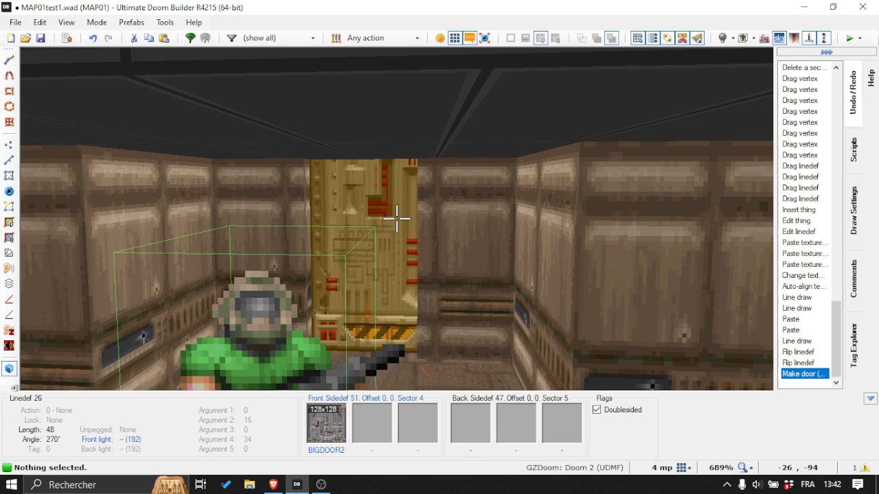
right_click(396, 218)
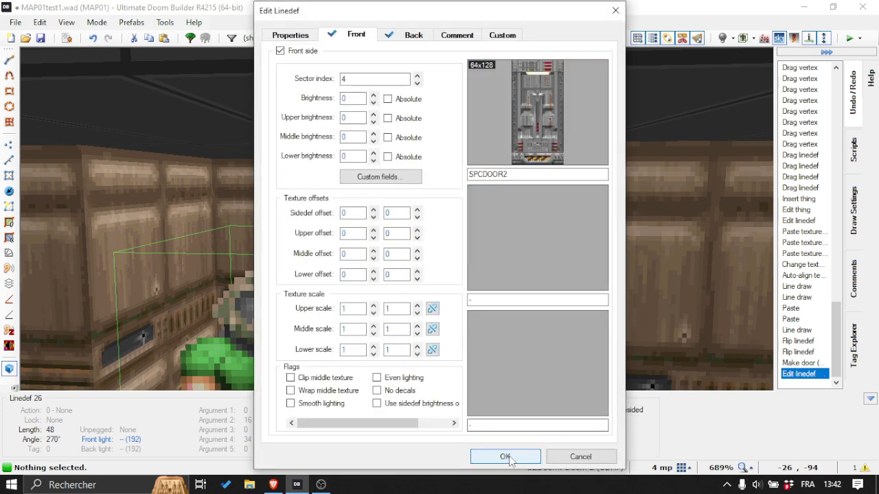
left_click(504, 457)
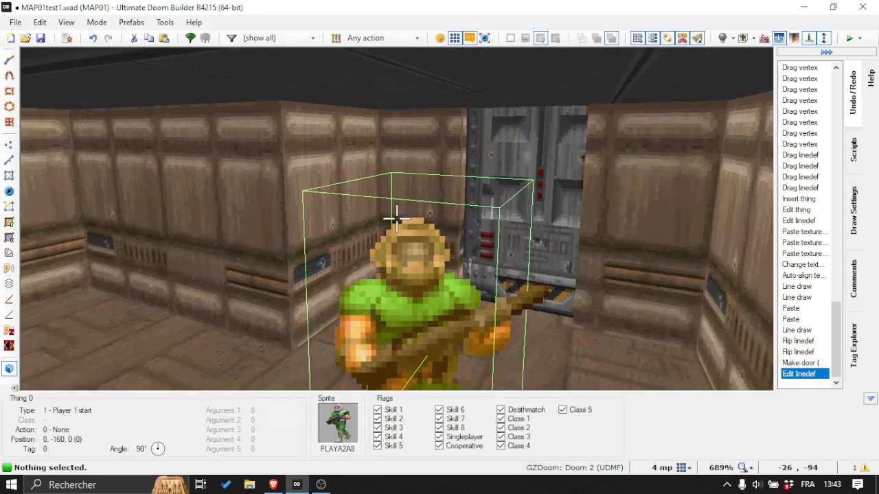
Step: Inspect the textured door and the surrounding room in Visual Mode
key("q")
key("q")
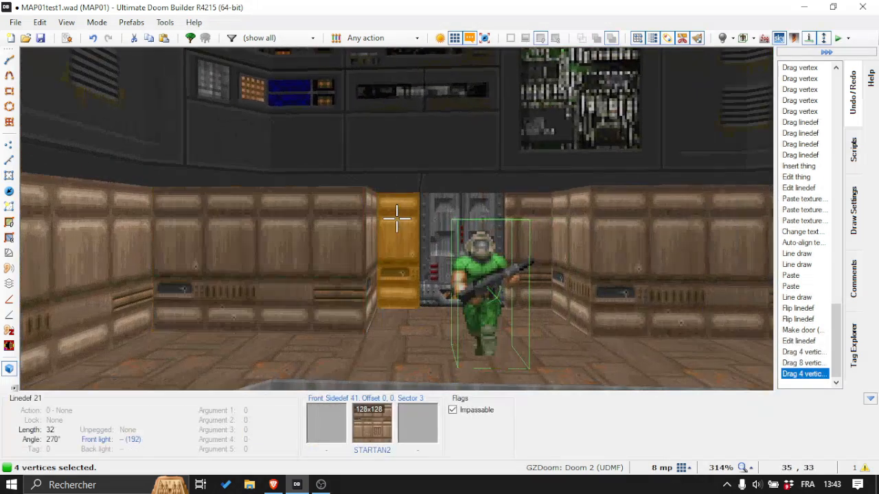
key("e")
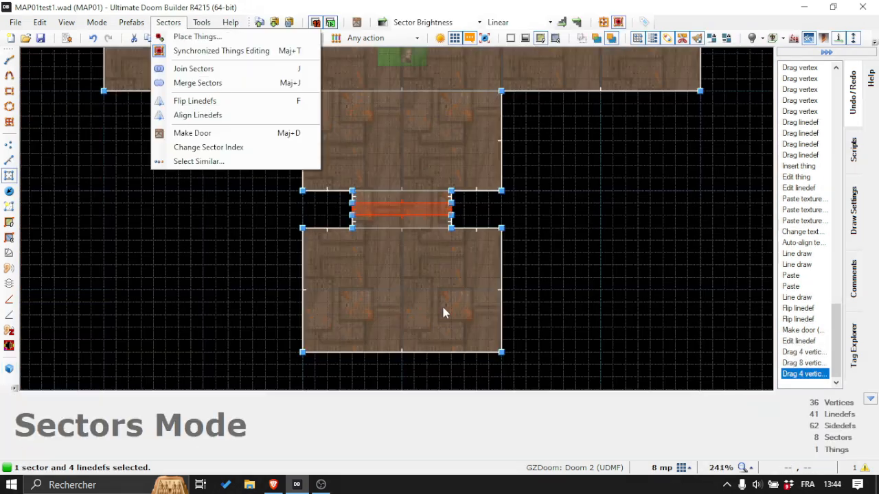
Step: Test the map in the game and walk up to the door to check whether it opens
scroll(413, 225, "up", 3)
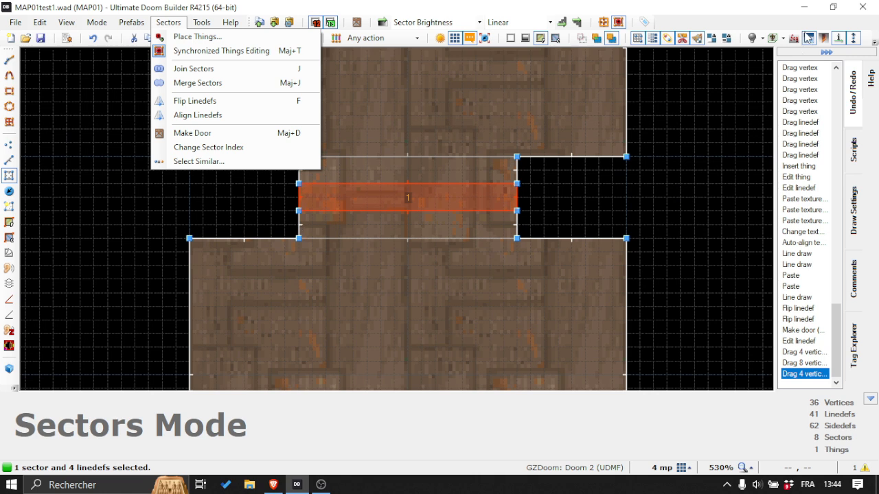
left_click(874, 40)
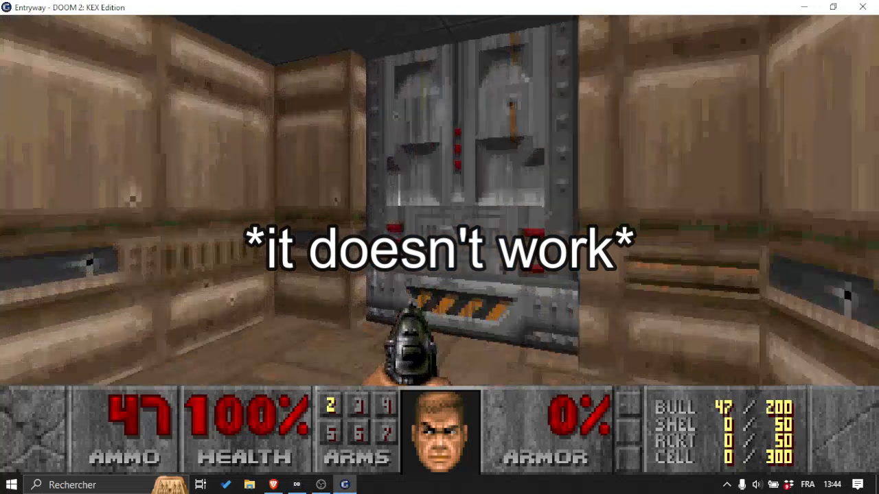
key("w")
key("s")
key("w")
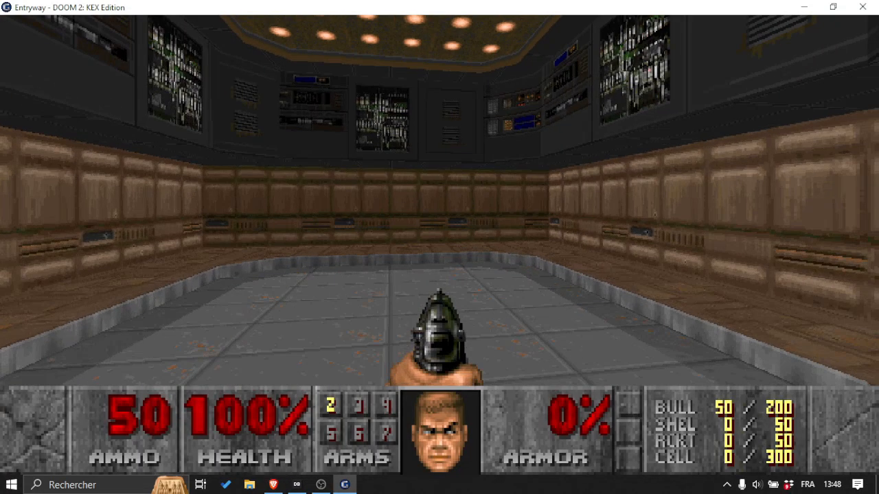
Step: Turn around in the test game, open the door and back away to watch how it behaves
key("Right")
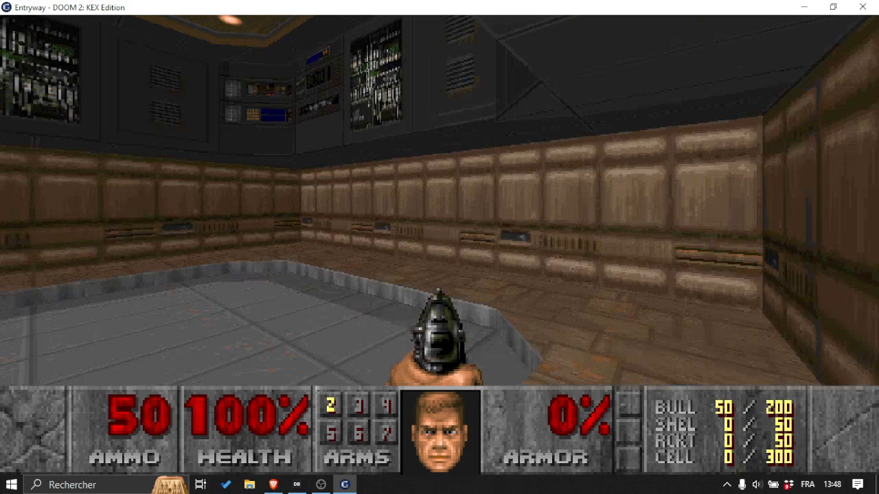
key("w")
key("e")
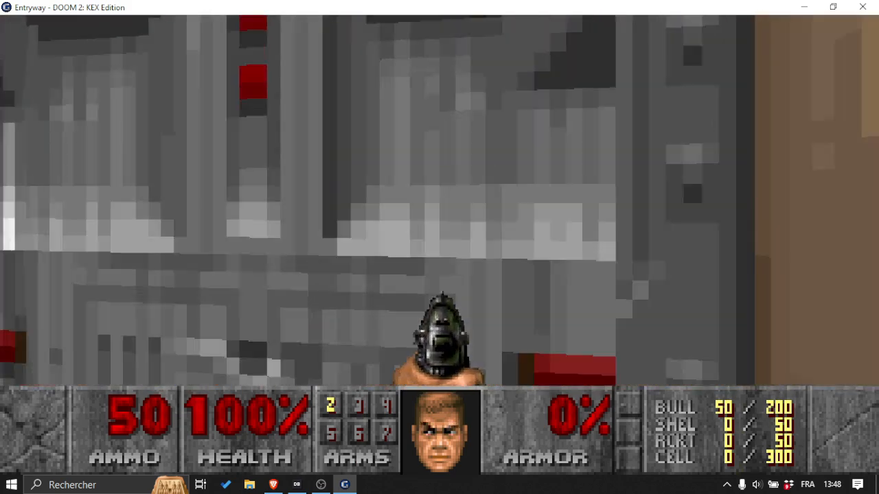
key("s")
key("s")
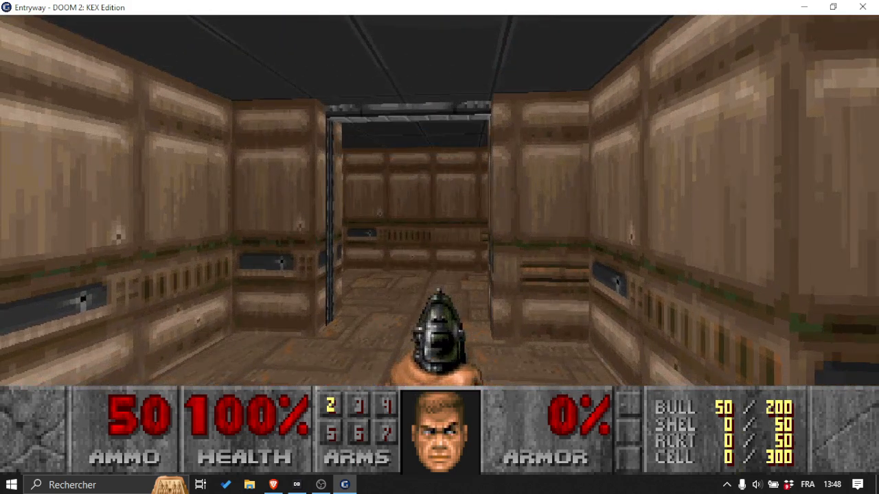
key("Left")
key("Right")
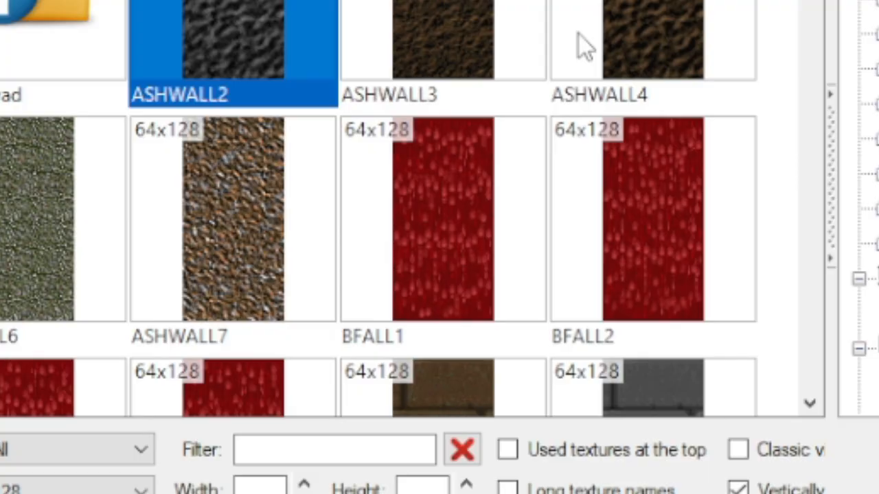
Step: Filter the textures by STAR, apply STARTAN2 to the wall below the recessed opening and auto-align it
left_click(288, 446)
type("STAR")
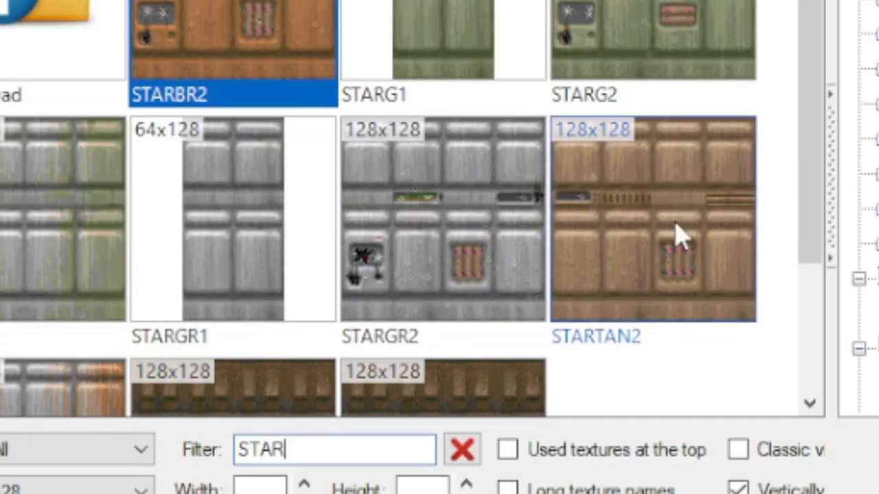
double_click(680, 233)
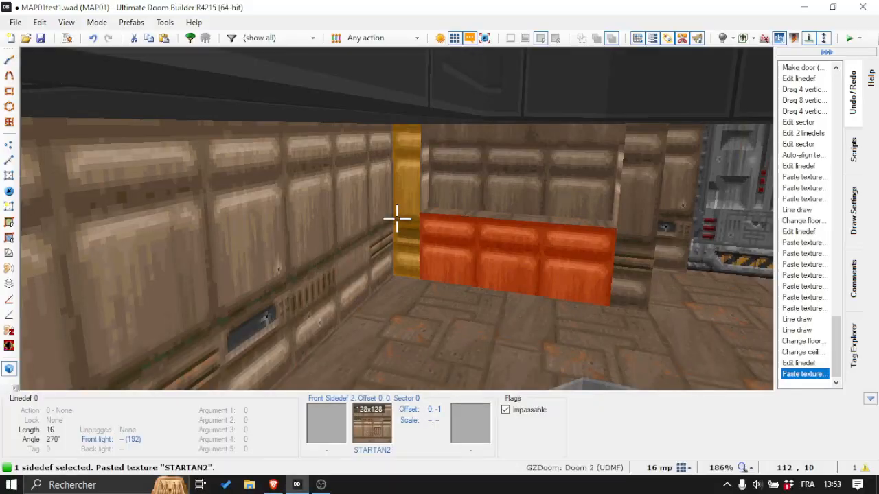
key("ctrl+a")
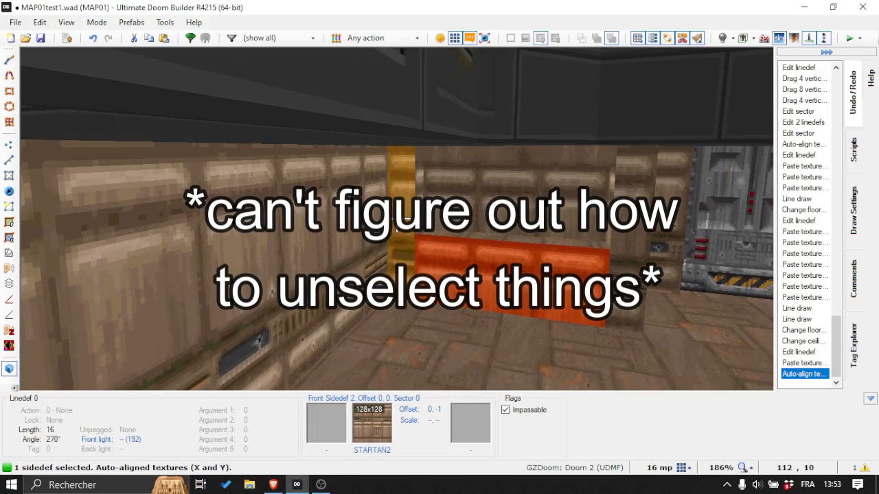
left_click(397, 220)
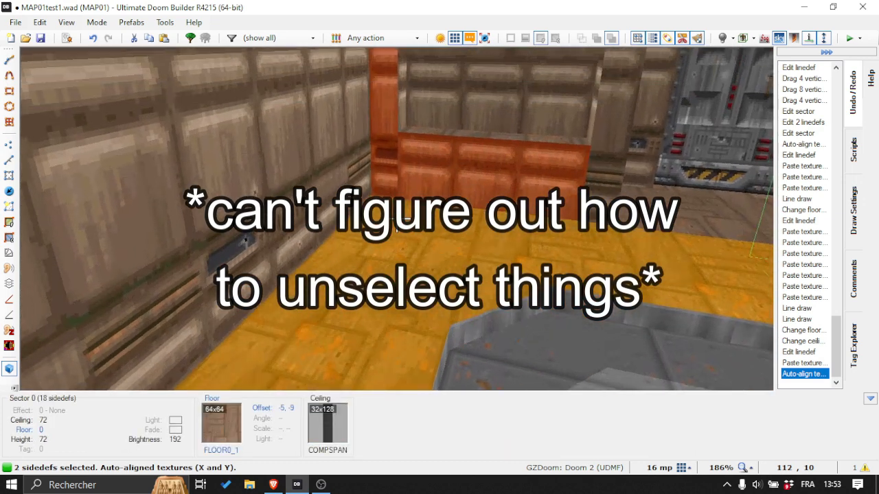
left_click(397, 220)
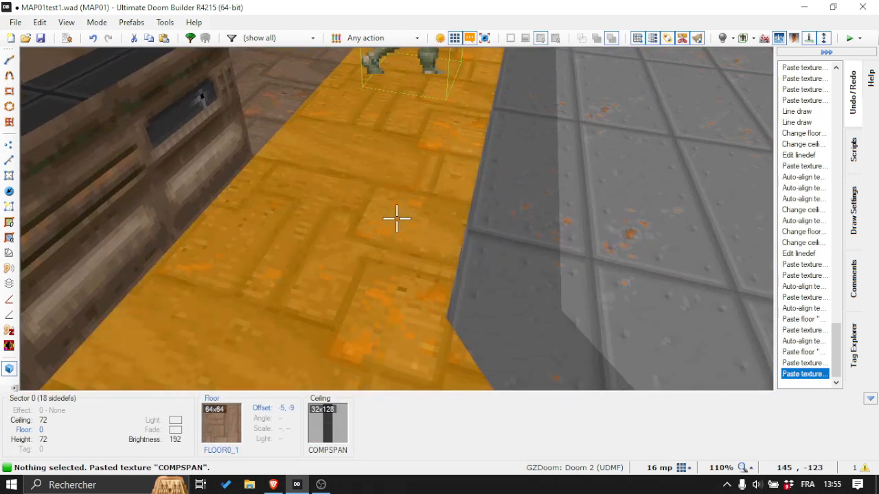
Step: Paste the COMPSPAN flat onto the ceiling in Visual Mode
key("ctrl+v")
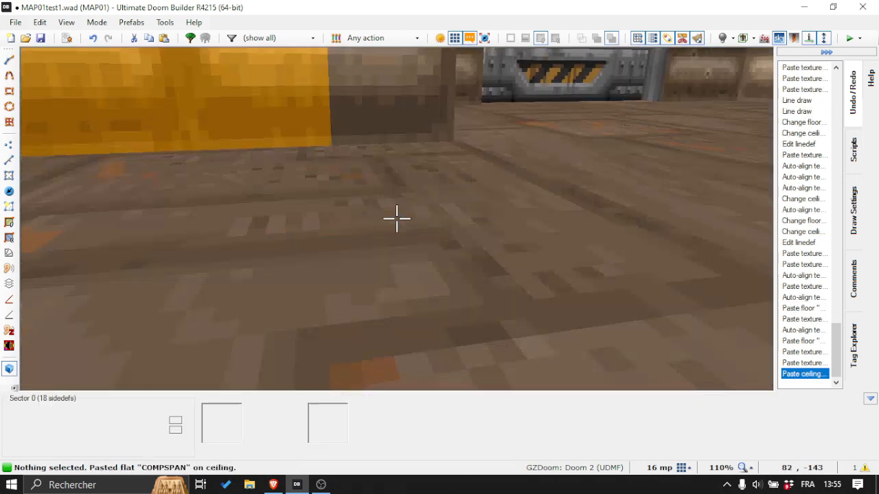
key("q")
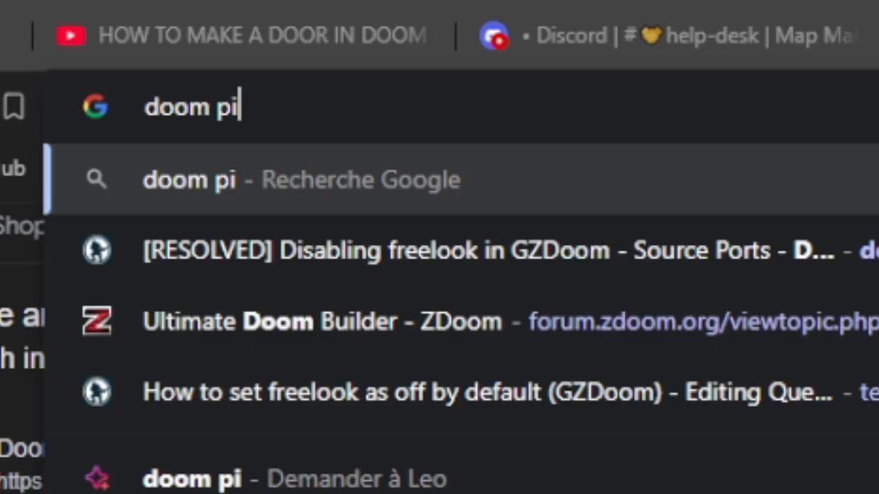
Step: Search the web for "doom pinky internal name" and return to the map in Ultimate Doom Builder
type("nky internal")
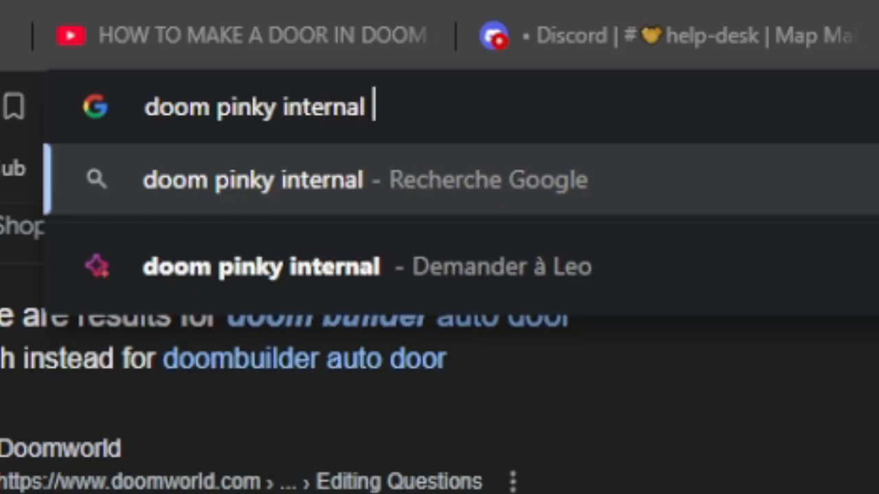
type("e")
key("Return")
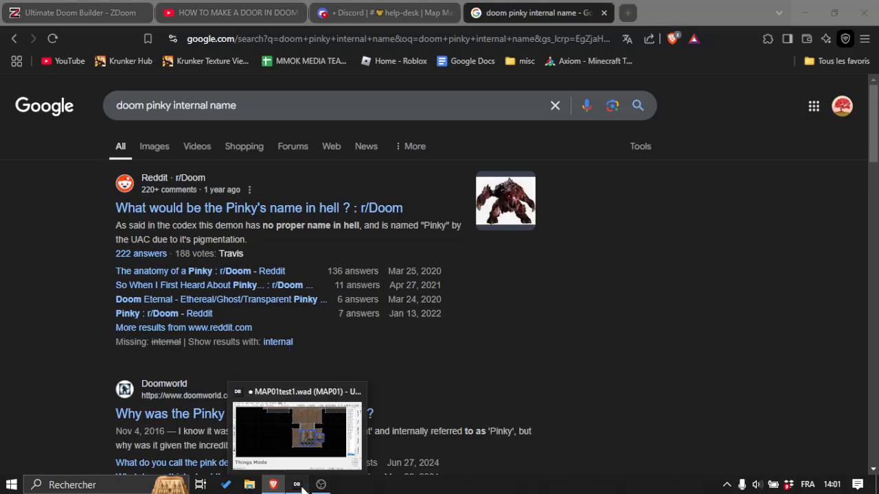
left_click(299, 487)
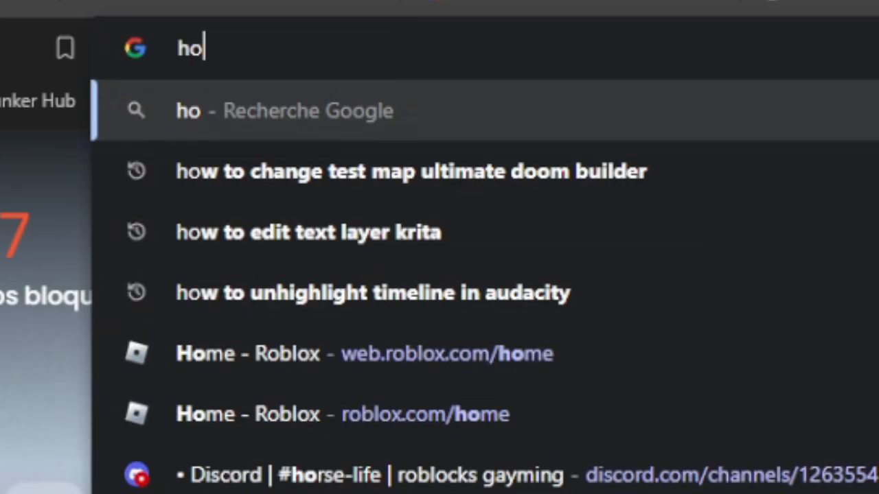
Step: Search the web for "how to make a texture see through doom builder"
type("w to make")
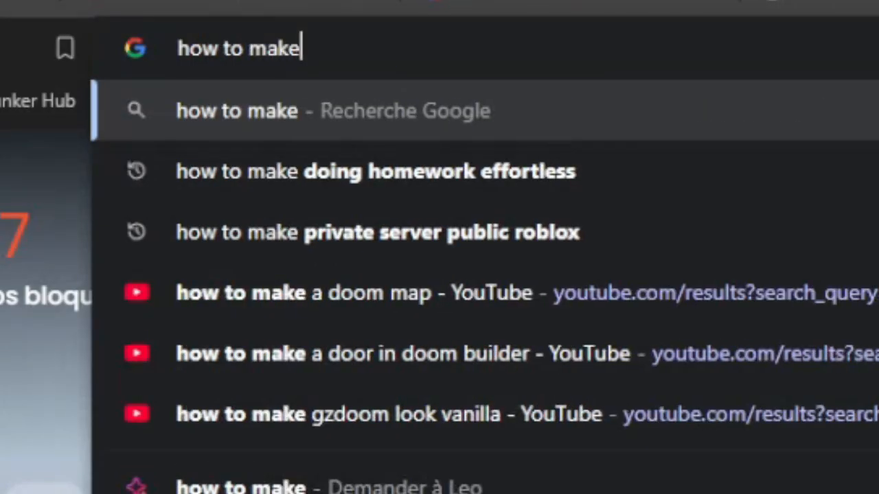
type(" a texture see through")
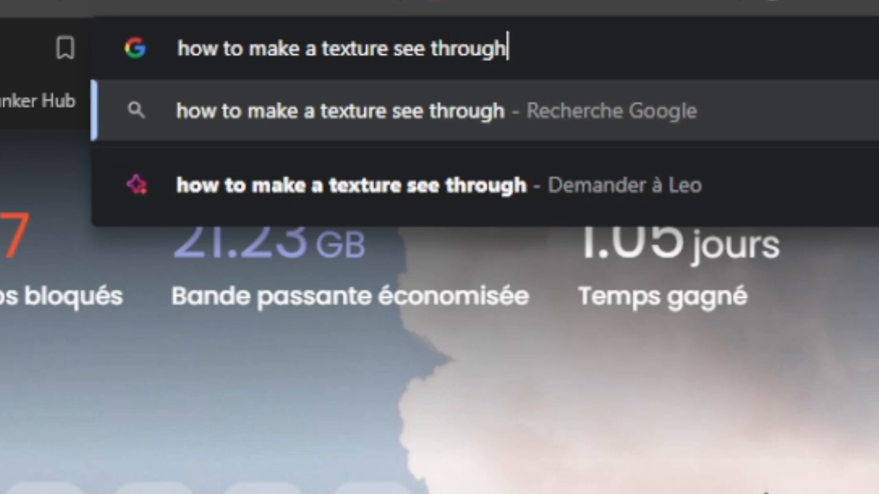
type(" doom")
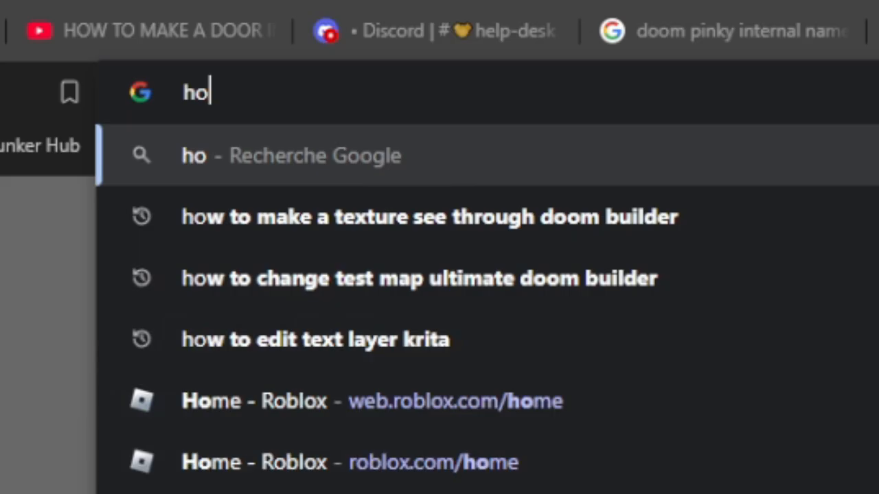
Step: Search for "how to add skybox doom", watch the GZDoom Quick Skybox tutorial and switch back to Ultimate Doom Builder
type("w to add skybox")
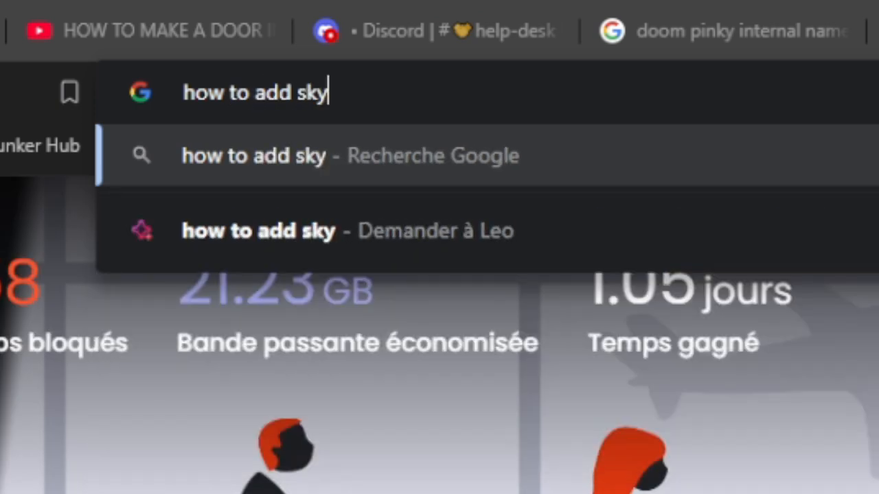
type(" doom")
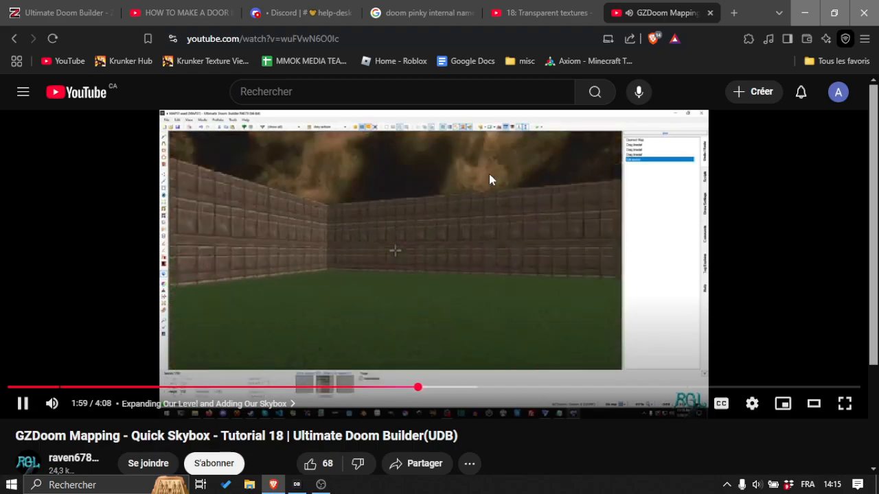
key("alt+Tab")
key("d")
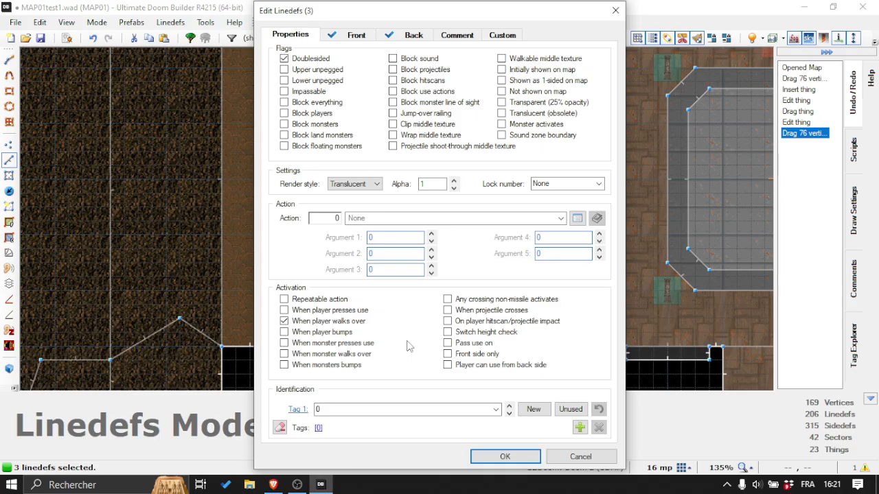
Step: Assign action 10, Door Close, to the three selected linedefs
left_click(492, 218)
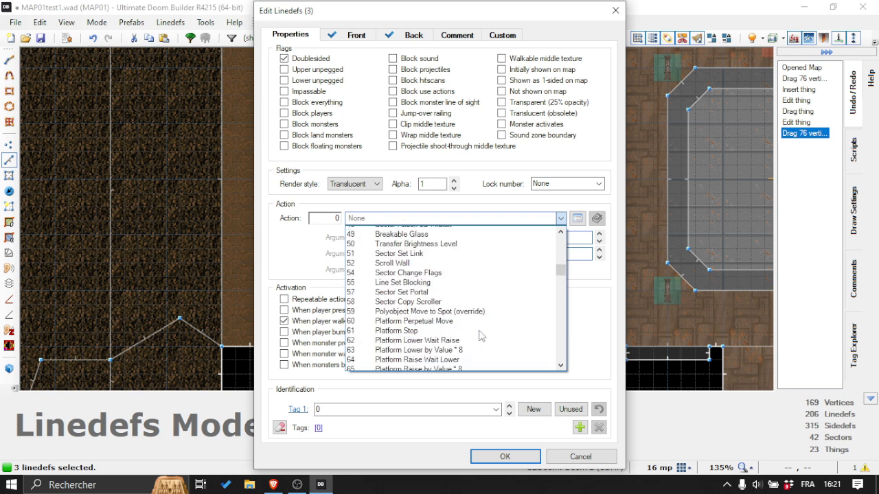
scroll(481, 336, "down", 20)
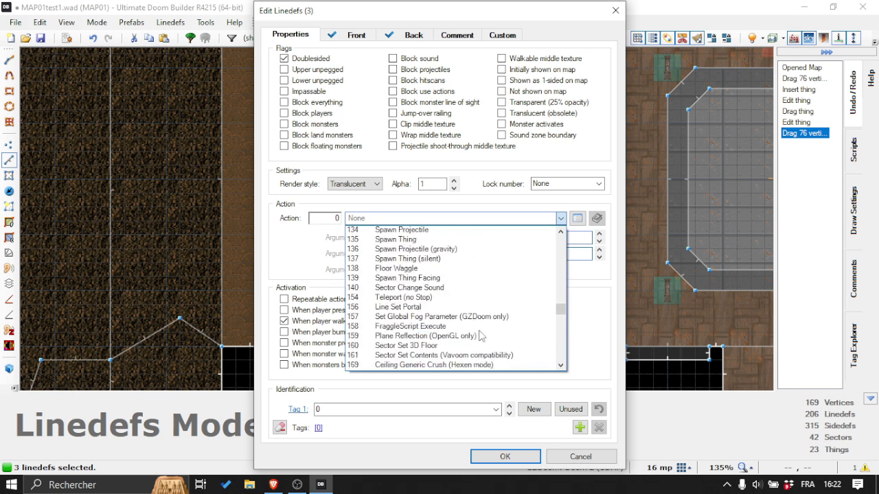
scroll(480, 335, "down", 20)
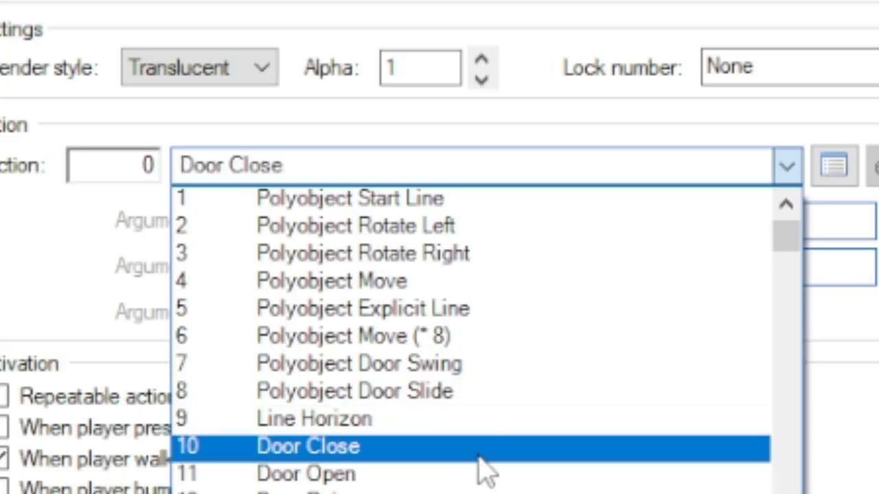
left_click(485, 448)
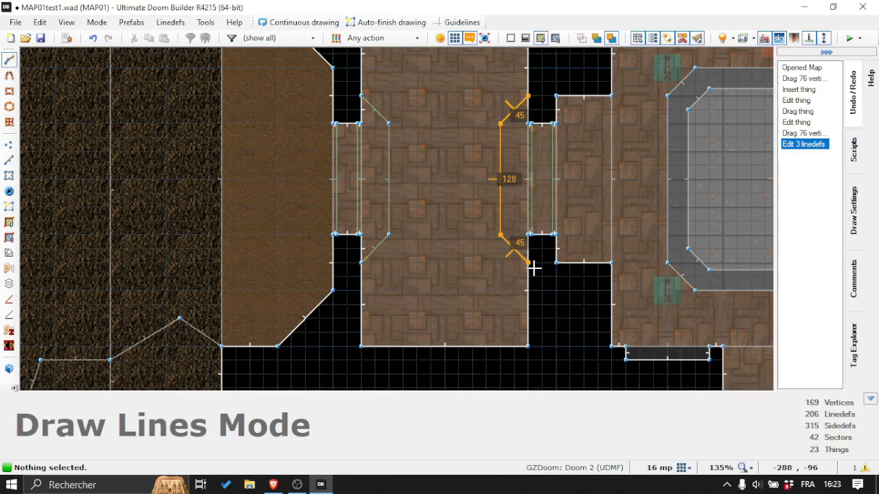
Step: Finish drawing the trigger linedefs at the airlock's east door and give them Door Close with tag 3, activated when the player walks over
left_click(536, 270)
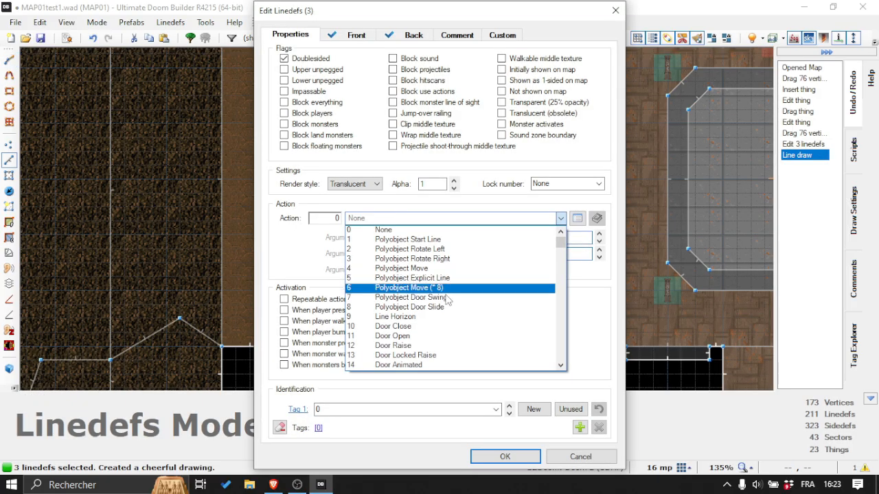
left_click(432, 329)
left_click(511, 406)
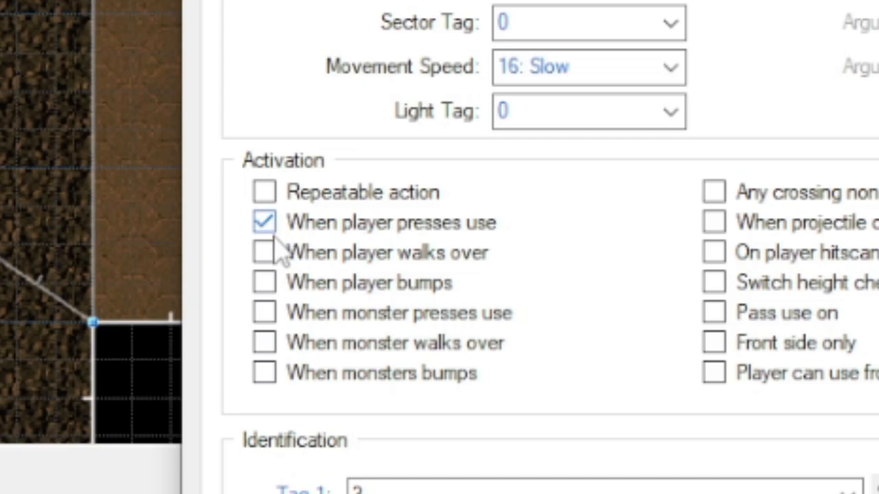
left_click(265, 222)
left_click(264, 252)
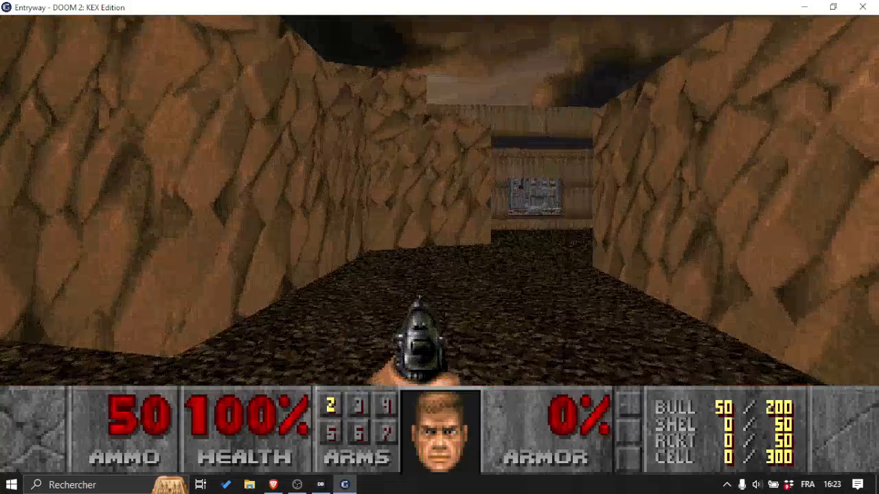
Step: Playtest the map from the rocky outdoor area, walking up to the airlock's outer door and opening it to check the door behaviour
key("w")
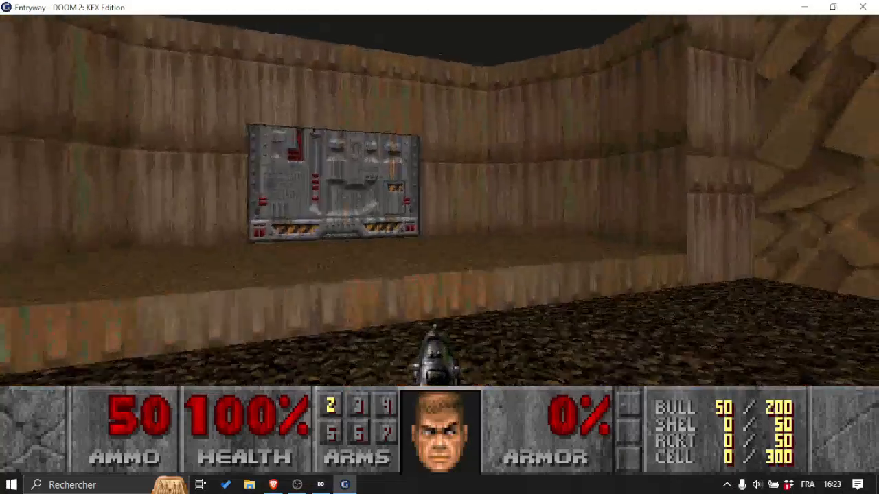
key("w")
key("e")
key("s")
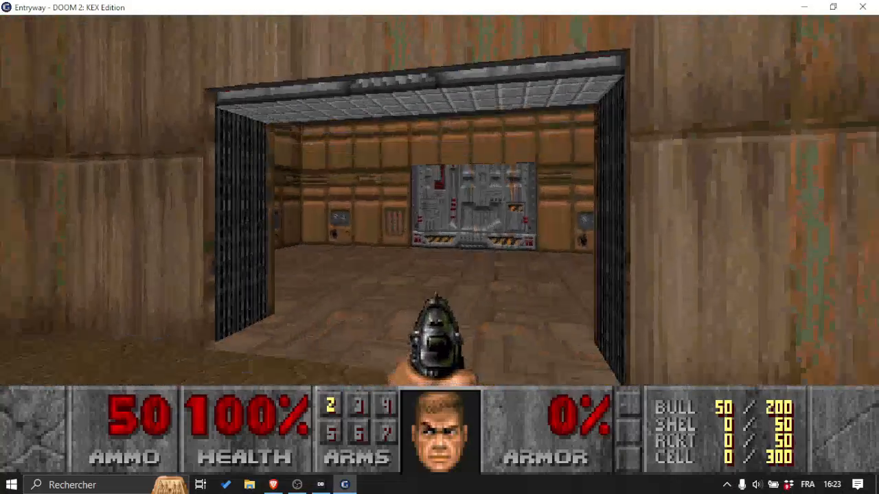
key("s")
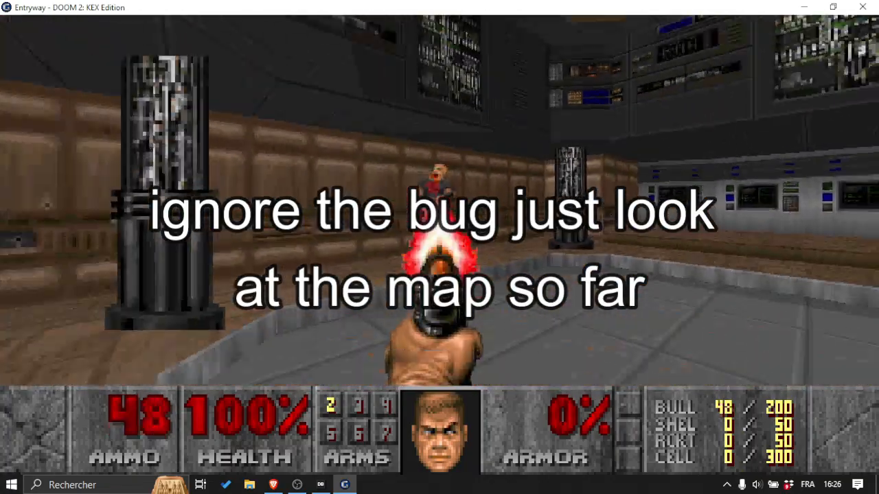
Step: Playtest combat in the pillar room, collecting the shotgun and shooting the pinky and imps coming through the far door
key("w")
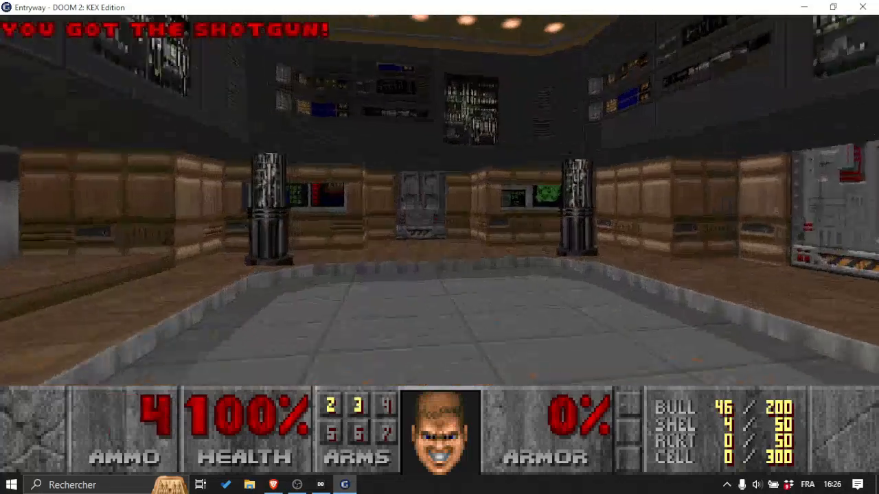
key("w")
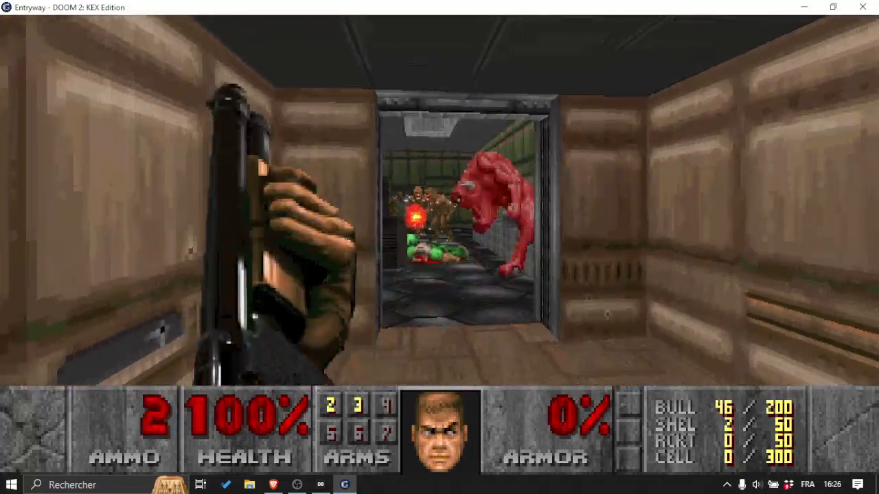
key("ctrl")
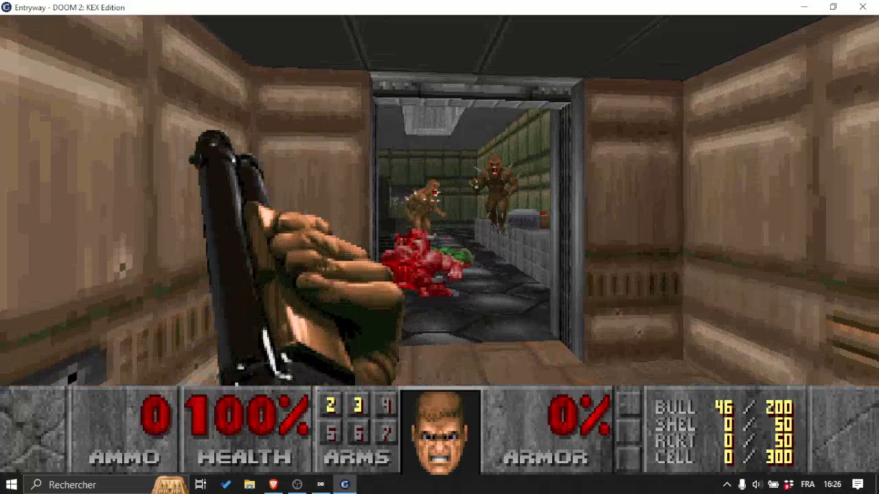
key("d")
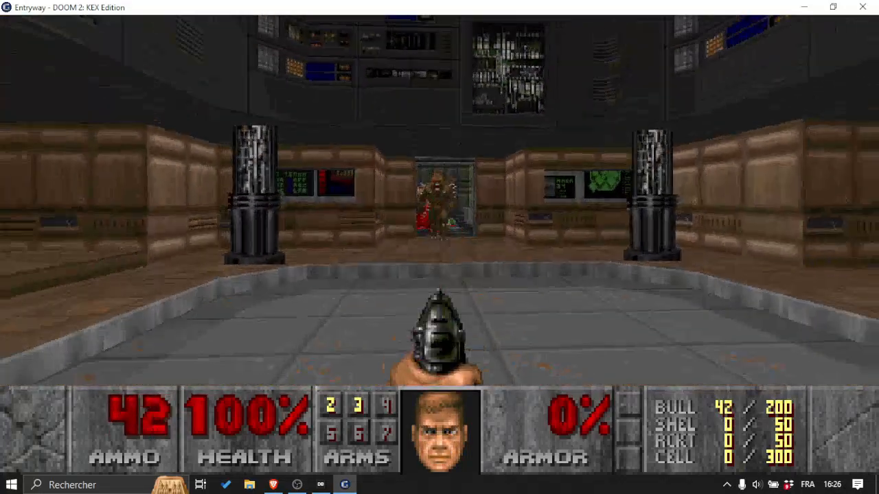
key("ctrl")
key("s")
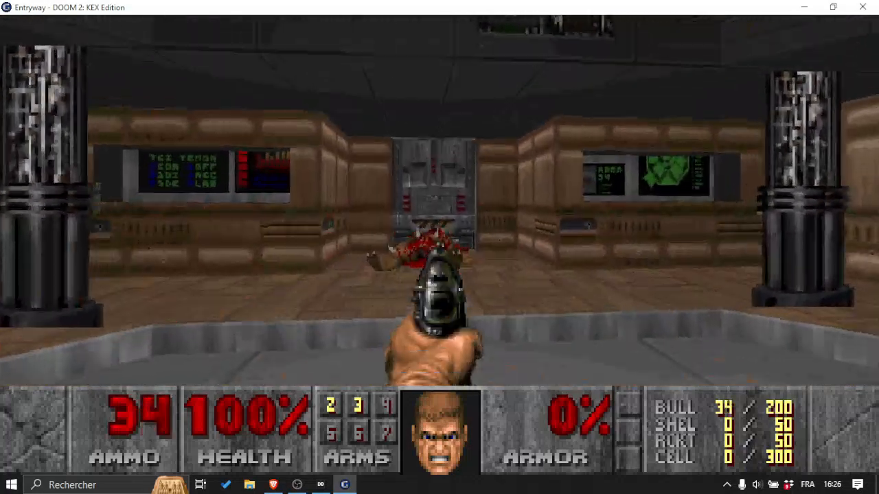
Step: Walk through the green locker room in the playtest, collecting the armor and the box of shotgun shells
key("w")
key("w")
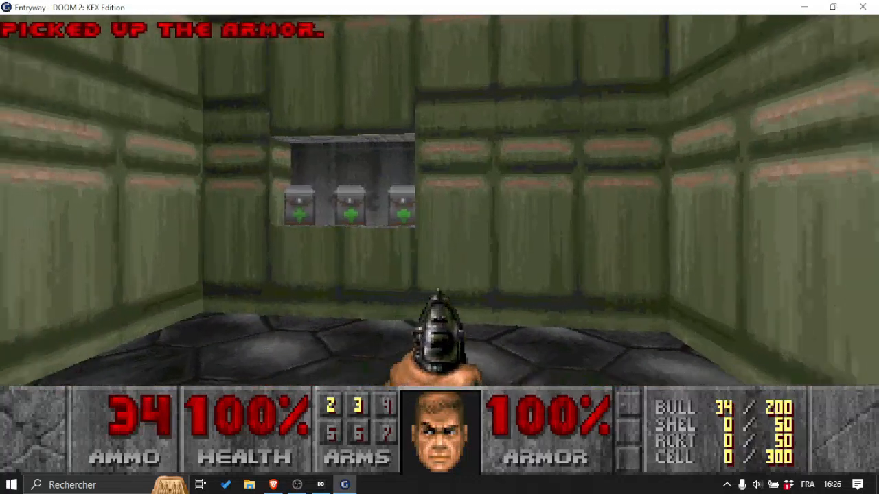
key("w")
key("w")
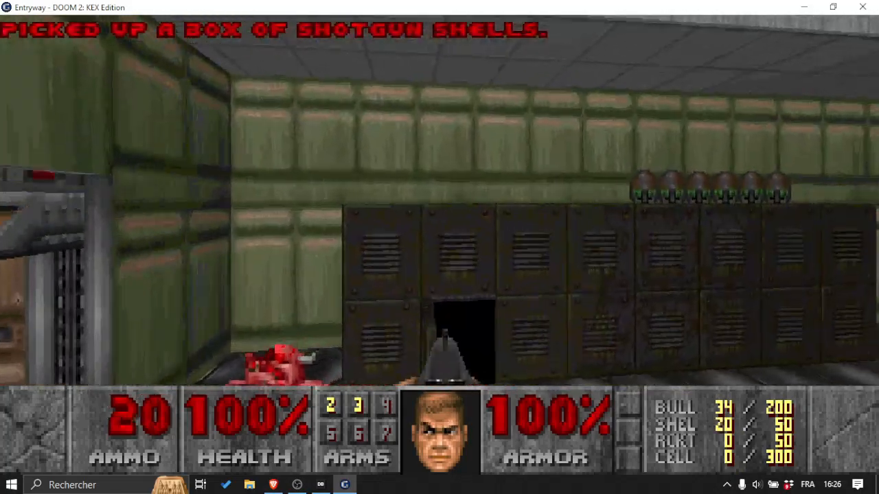
key("w")
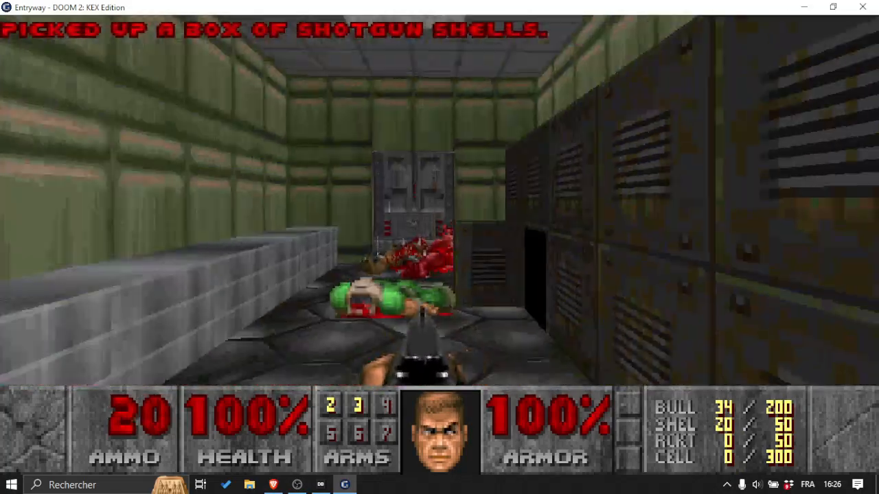
Step: Switch to the fist, return to the airlock to check its doors and walls, and close the game
key("1")
key("w")
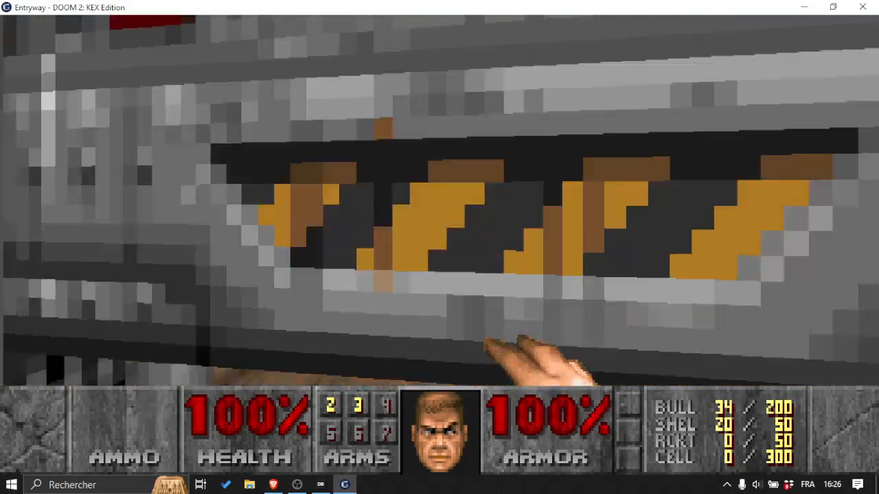
key("w")
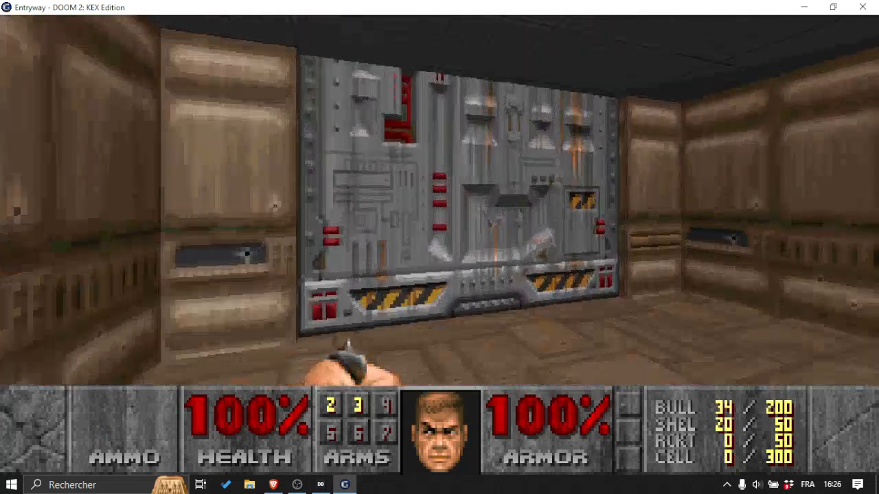
key("e")
key("s")
key("w")
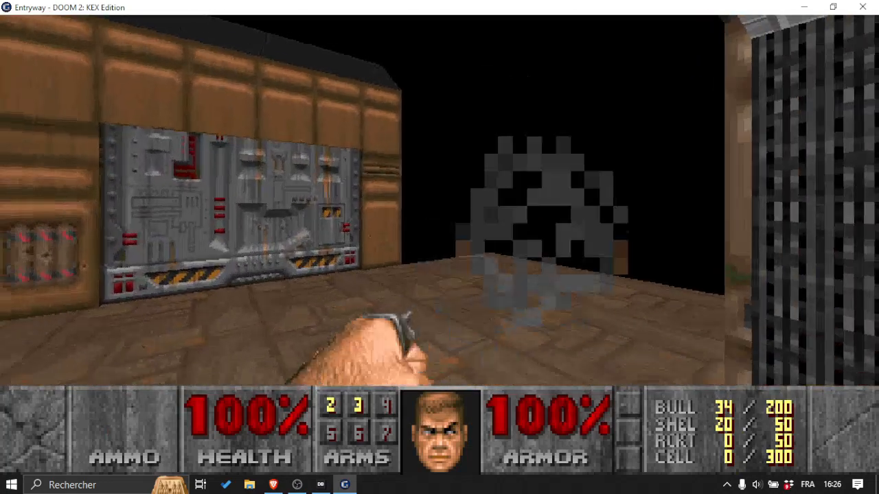
key("Escape")
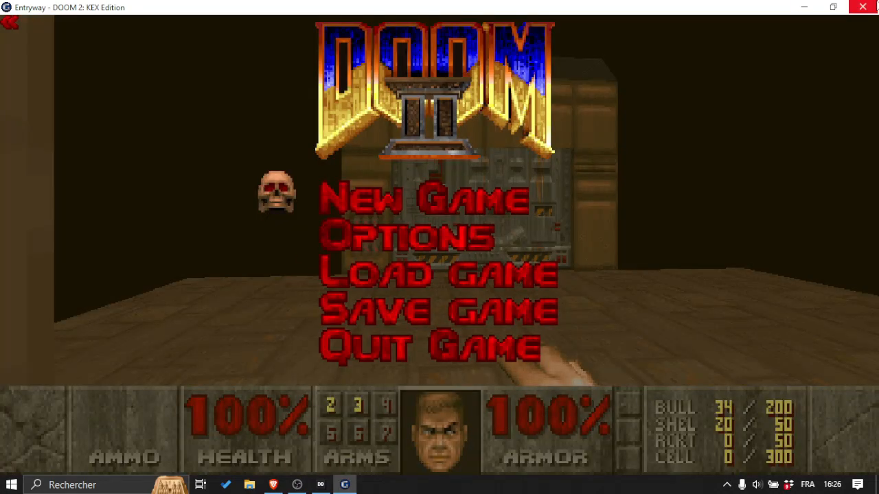
left_click(876, 5)
scroll(412, 301, "up", 3)
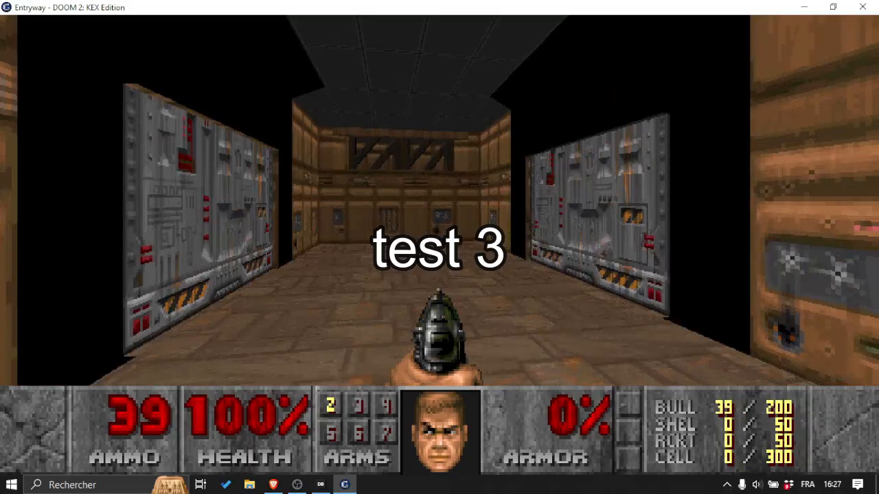
Step: Playtest the airlock again with the fist, moving around and punching near the two side doors to examine them
key("1")
key("a")
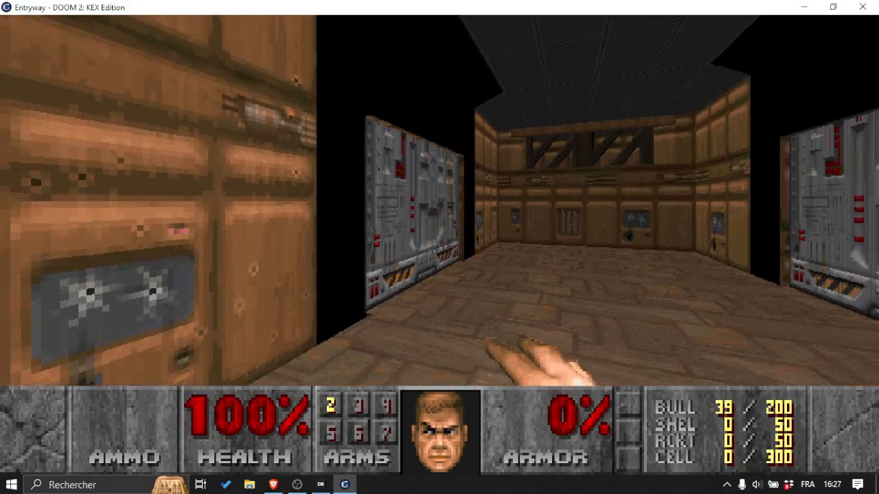
key("d")
left_click(440, 247)
key("w")
left_click(440, 247)
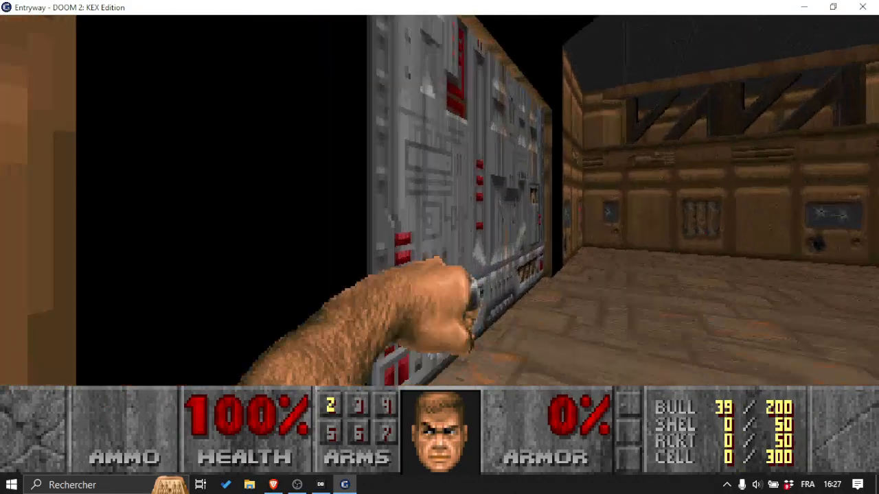
key("s")
left_click(439, 247)
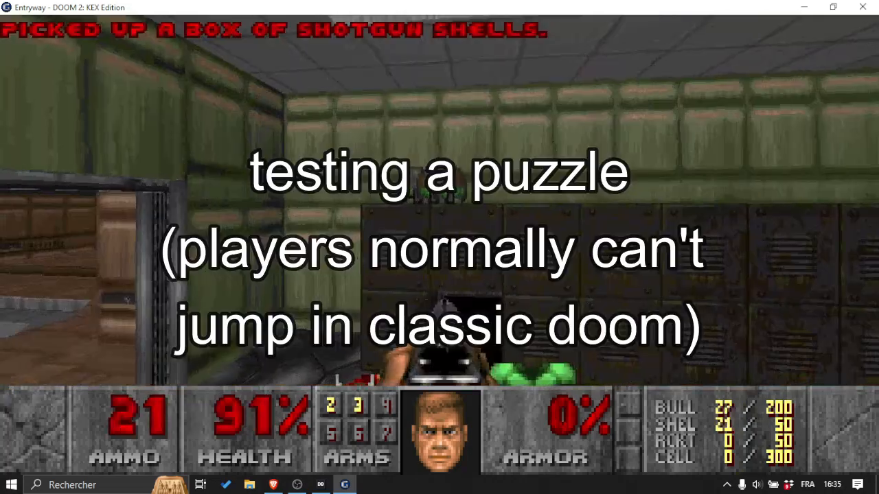
Step: Playtest the locker room puzzle, collecting the hidden armor and the armor bonuses above the lockers, and return to the map editor
key("w")
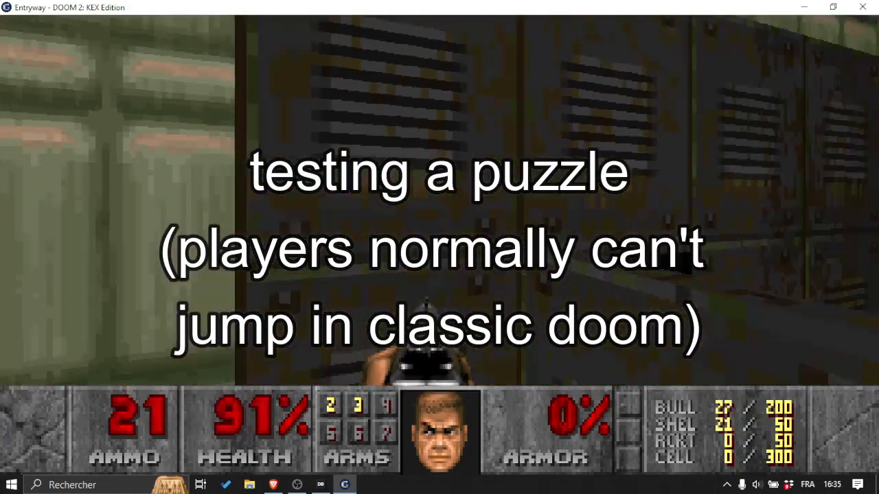
key("w")
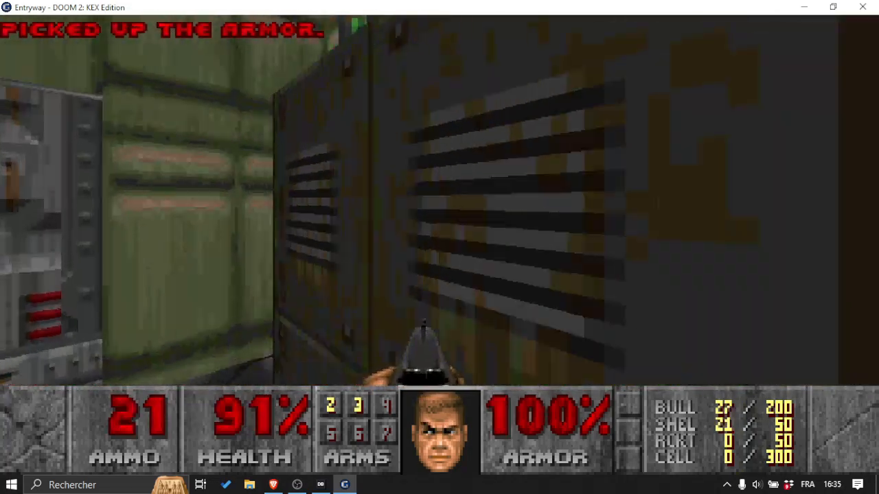
key("w")
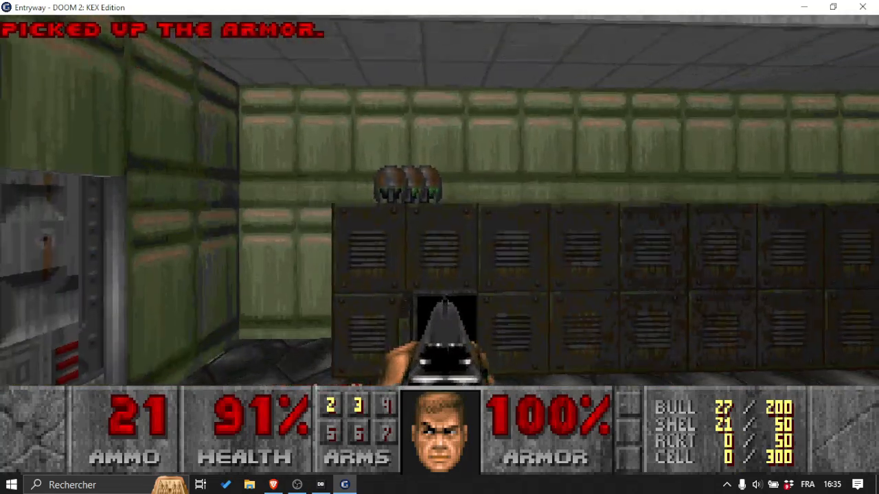
key("s")
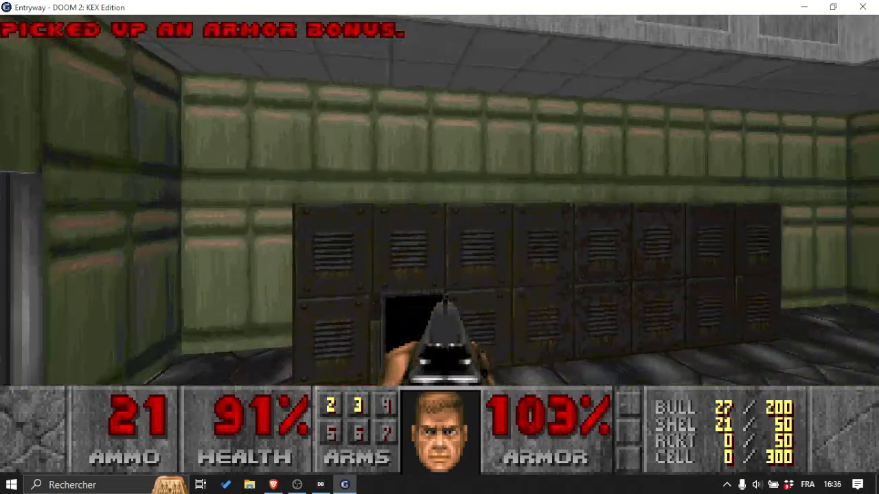
key("w")
key("w")
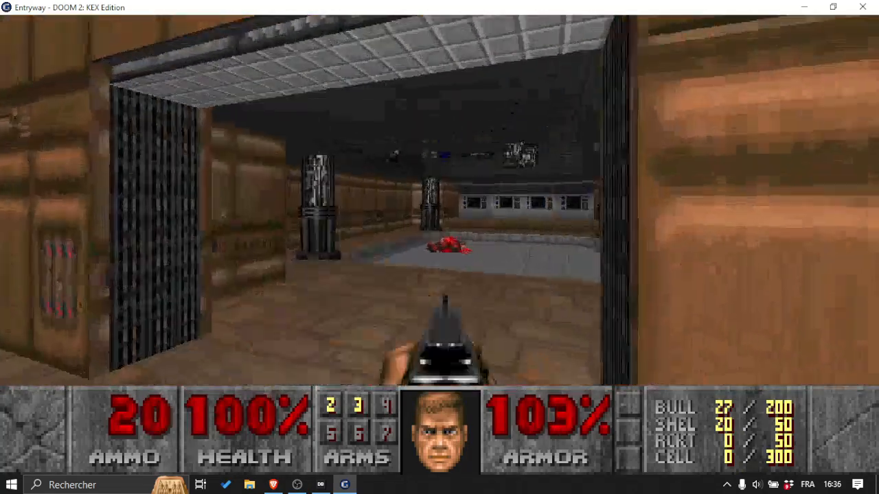
key("Escape")
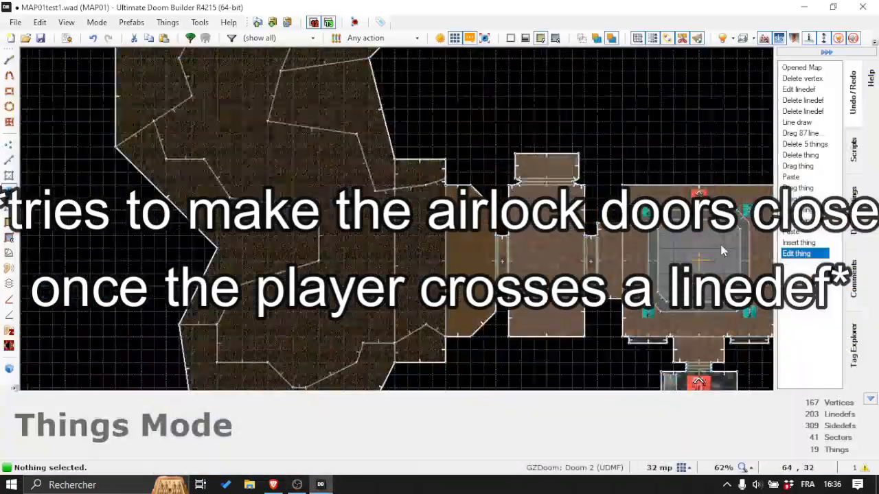
Step: Insert a monster thing in the small alcove north of the airlock room
scroll(659, 212, "up", 3)
right_click(412, 117)
left_click(531, 386)
scroll(528, 227, "down", 4)
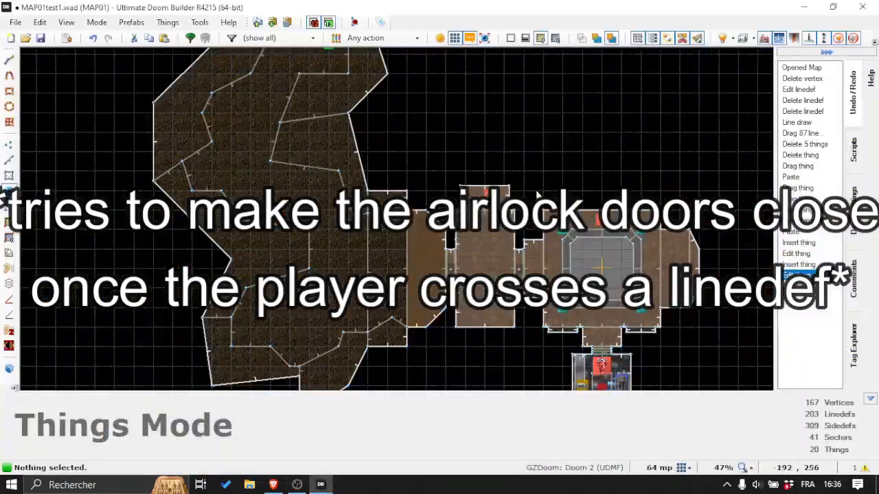
Step: Try to draw a trigger linedef inside the airlock beside its west door, and undo the line draw
scroll(489, 206, "up", 4)
scroll(384, 330, "up", 2)
key("l")
right_click(438, 213)
right_click(442, 358)
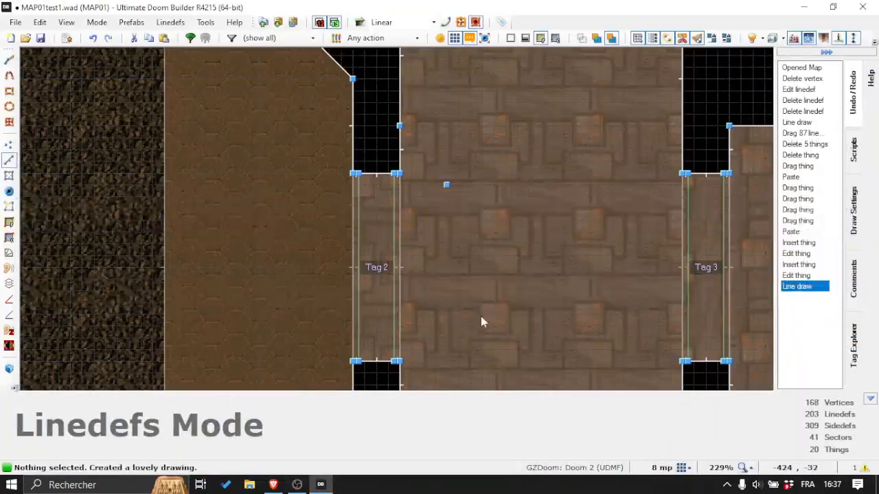
key("ctrl+z")
Step: Examine the airlock room in the 3D view, including its doors, walls and the barred alcove holding the monster
scroll(461, 293, "down", 3)
scroll(516, 121, "up", 1)
key("q")
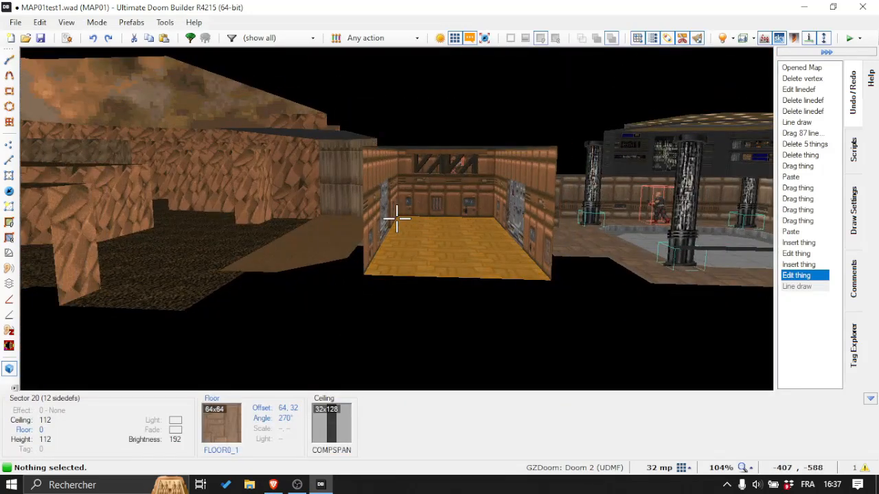
key("e")
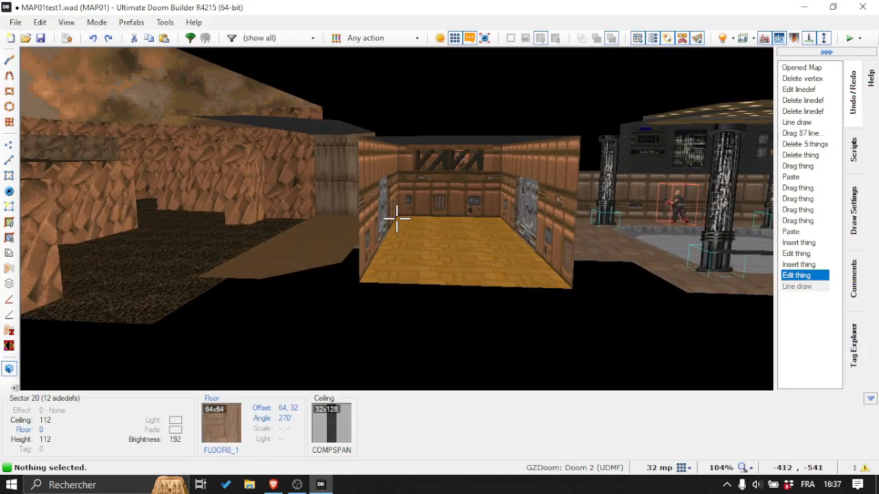
key("e")
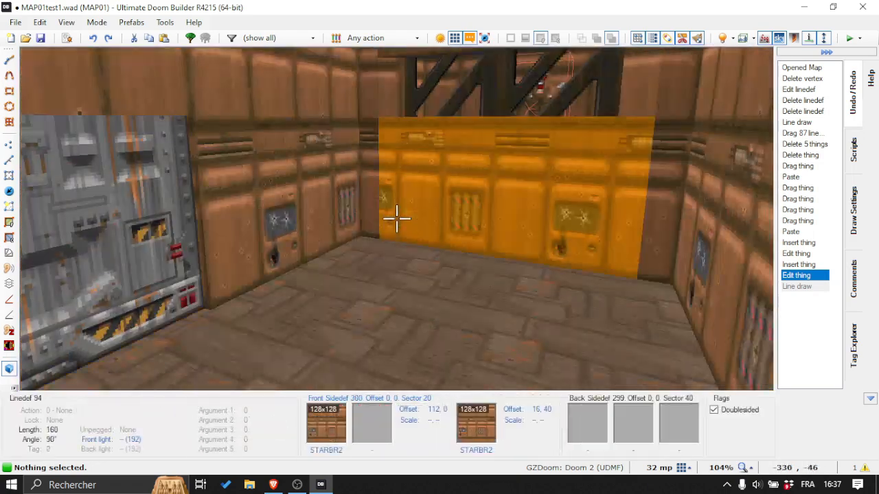
key("d")
key("e")
key("e")
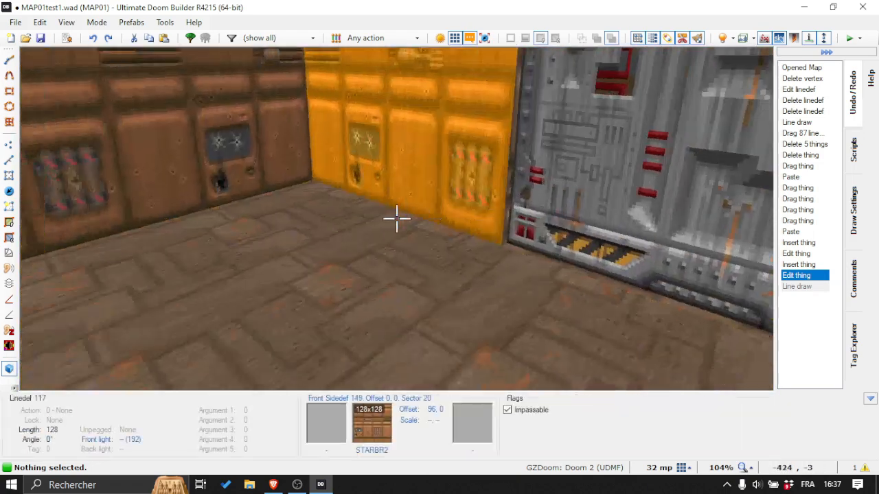
key("f")
key("e")
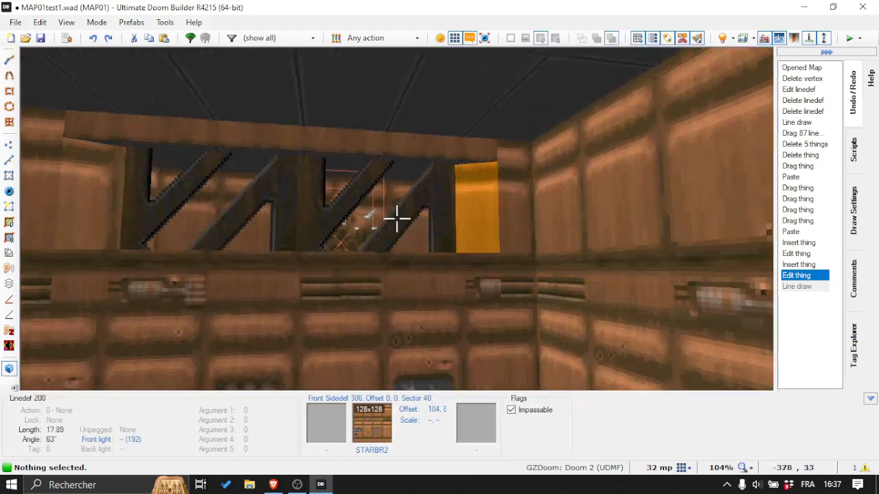
Step: Draw a north-south trigger linedef inside the airlock, a short distance in from its west door
key("w")
scroll(397, 219, "down", 3)
scroll(397, 221, "up", 5)
scroll(365, 121, "up", 2)
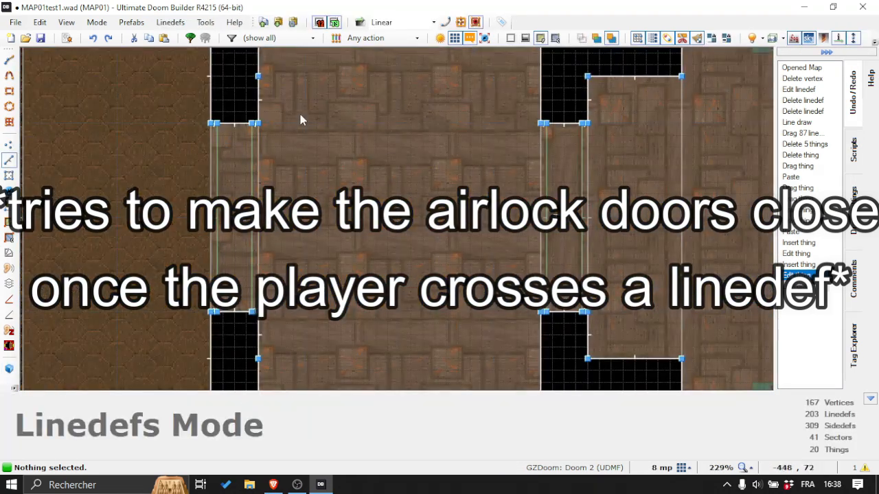
right_click(304, 114)
right_click(312, 266)
key("ctrl+z")
right_click(304, 100)
left_click(305, 334)
right_click(305, 330)
Step: Set the new linedef's action to 10 Door Close, activated when the player walks over it
right_click(305, 268)
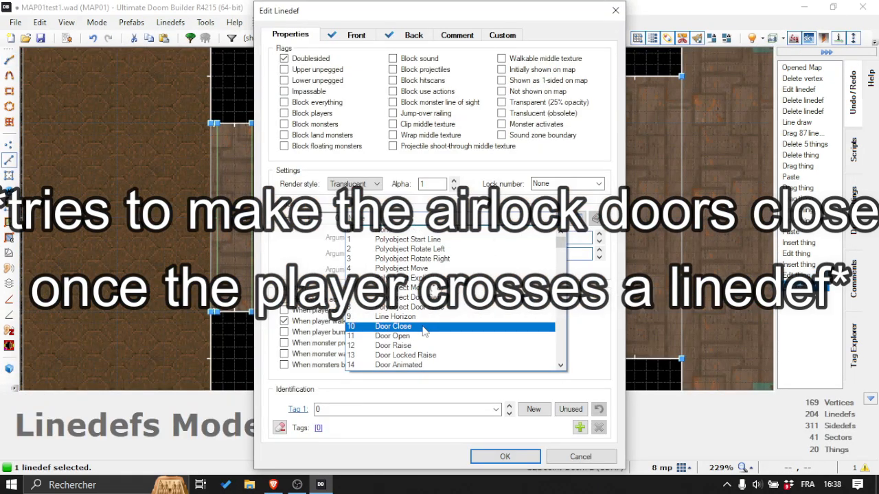
left_click(391, 333)
left_click(504, 457)
Step: Playtest the map in GZDoom, walking from the start area into the airlock to test its west door
key("F9")
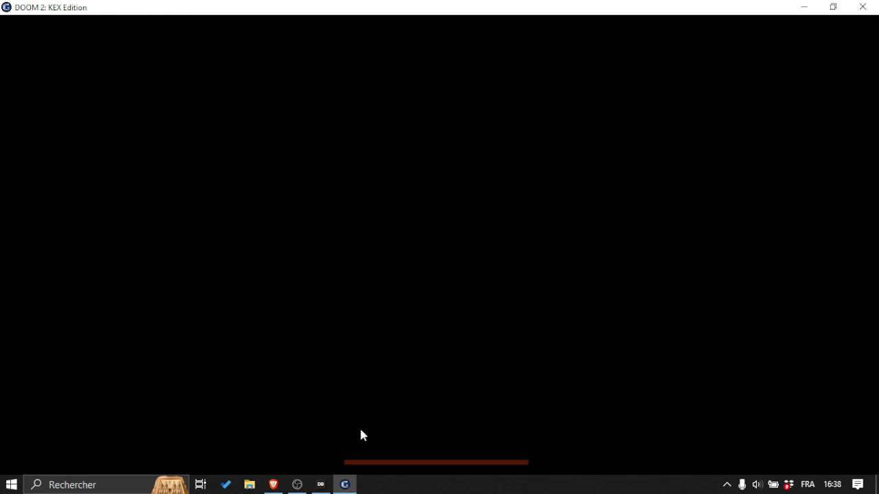
key("w")
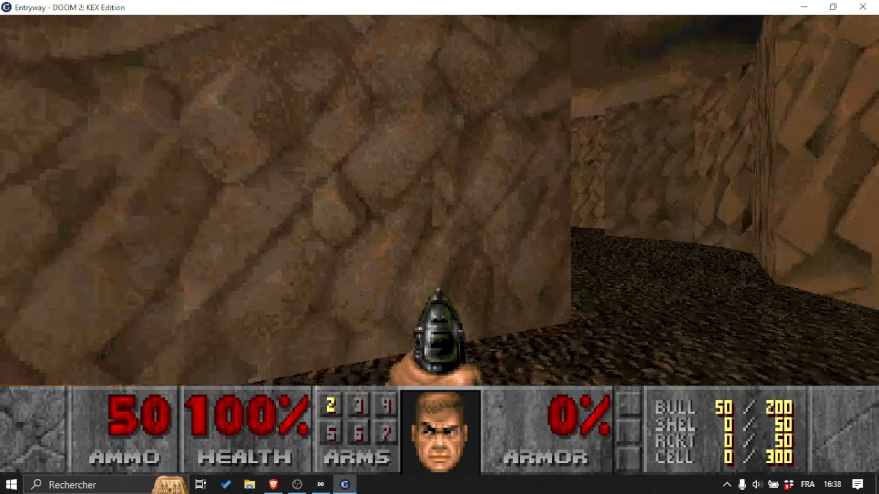
key("w")
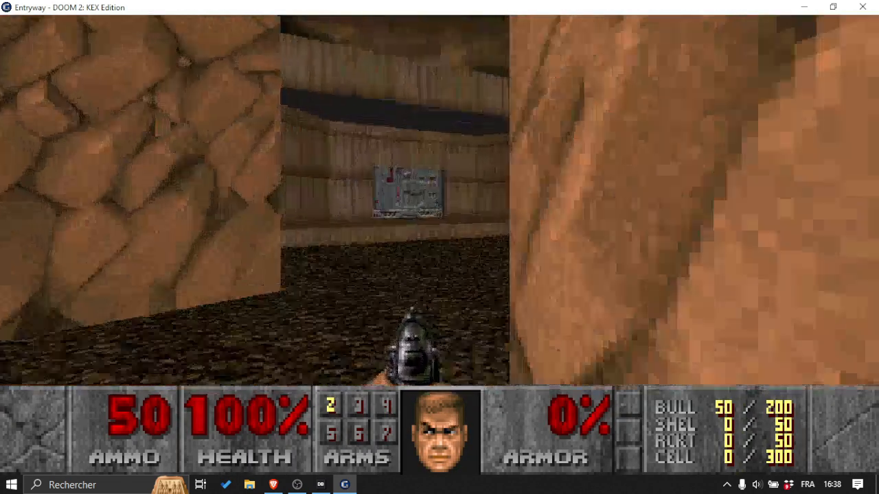
key("w")
key("e")
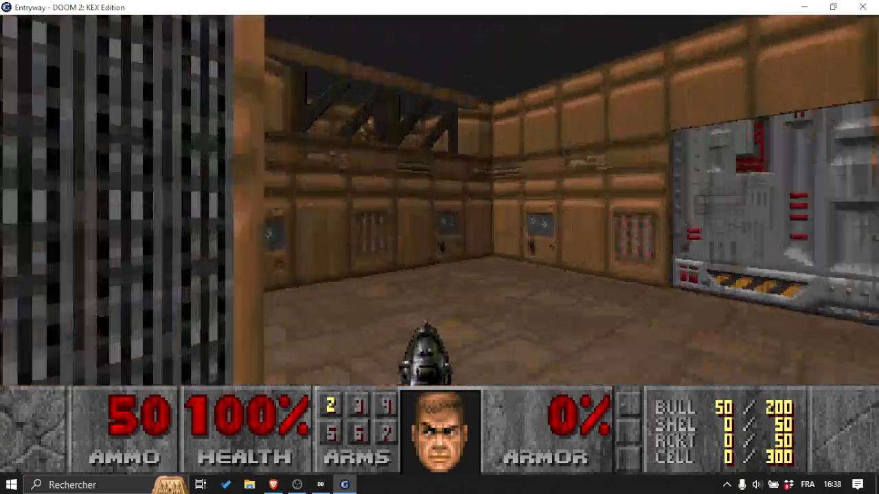
key("s")
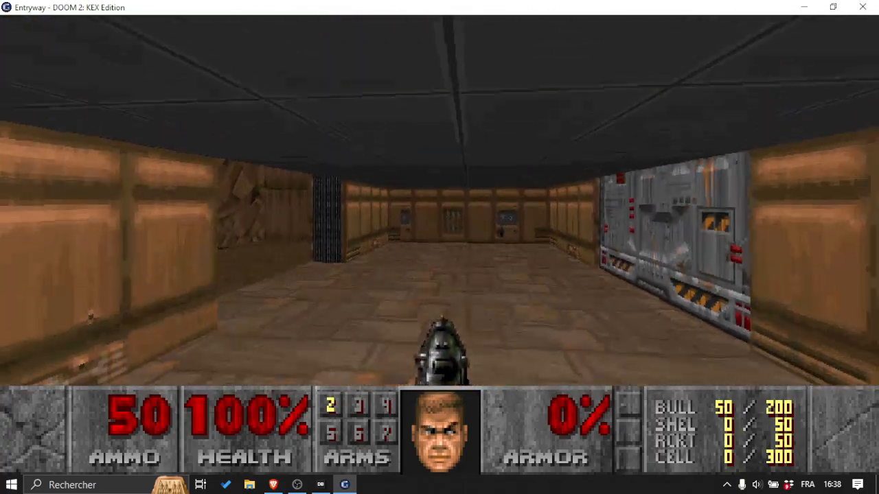
Step: Continue the playtest through the locker room, collecting the armor and armor bonuses, and return to the map editor
key("w")
key("w")
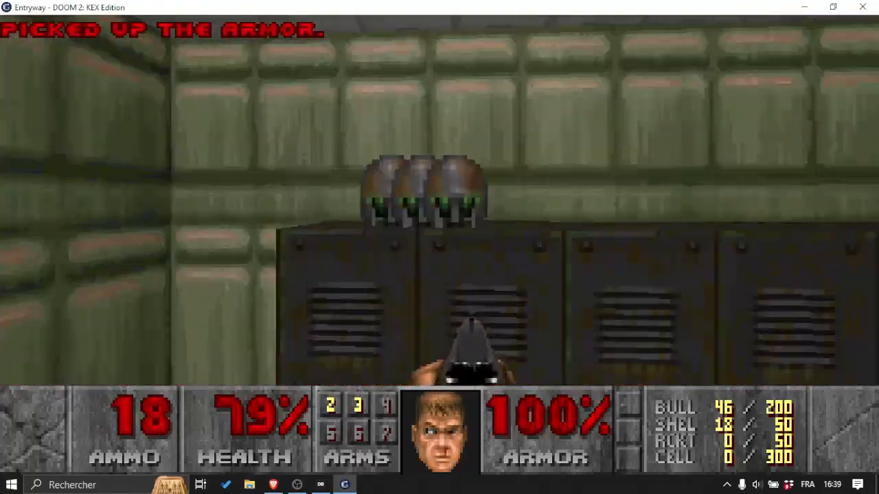
key("w")
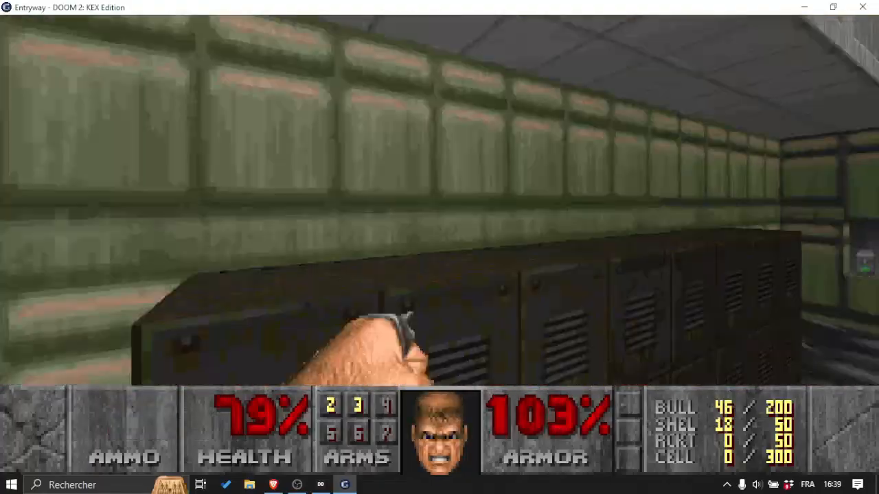
key("Left")
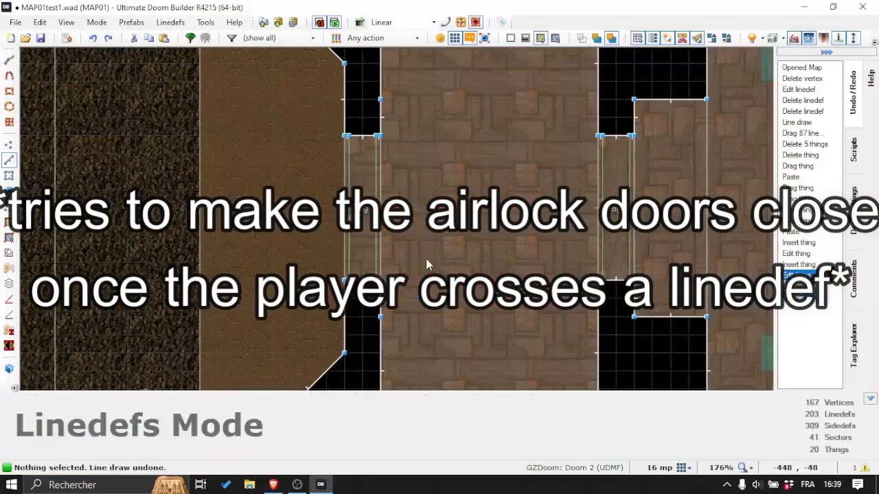
Step: Set the airlock's west door linedef to action 12 Door Raise with a close delay of 4 seconds
scroll(378, 230, "up", 1)
right_click(377, 234)
left_click(515, 219)
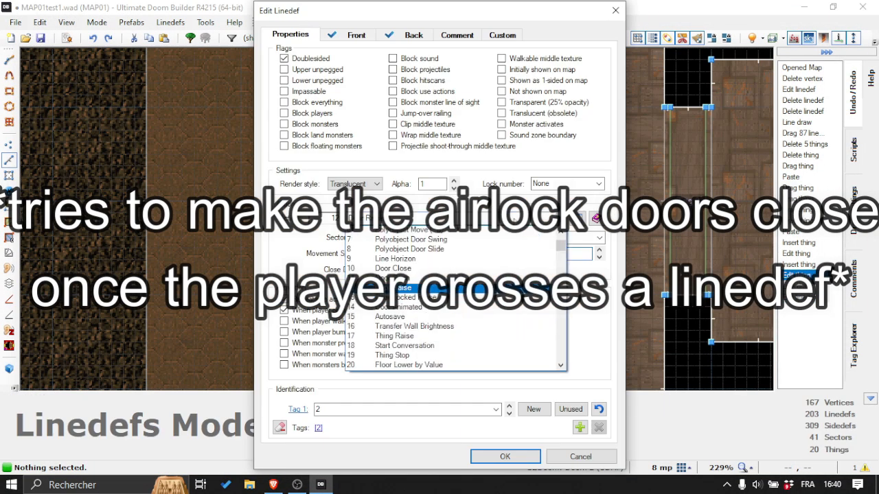
left_click(399, 287)
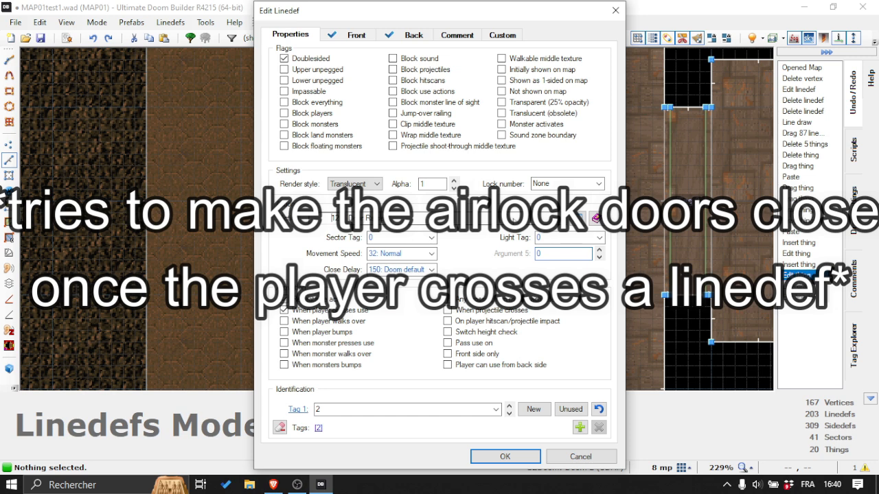
left_click(402, 270)
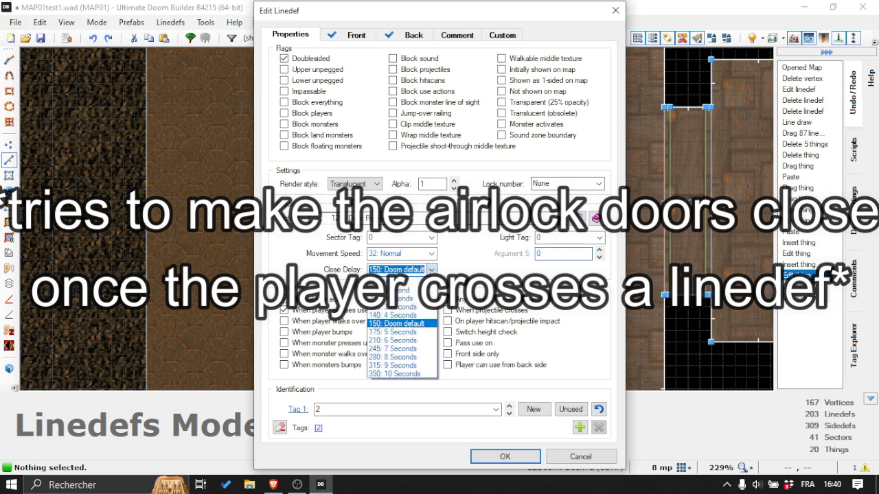
left_click(398, 316)
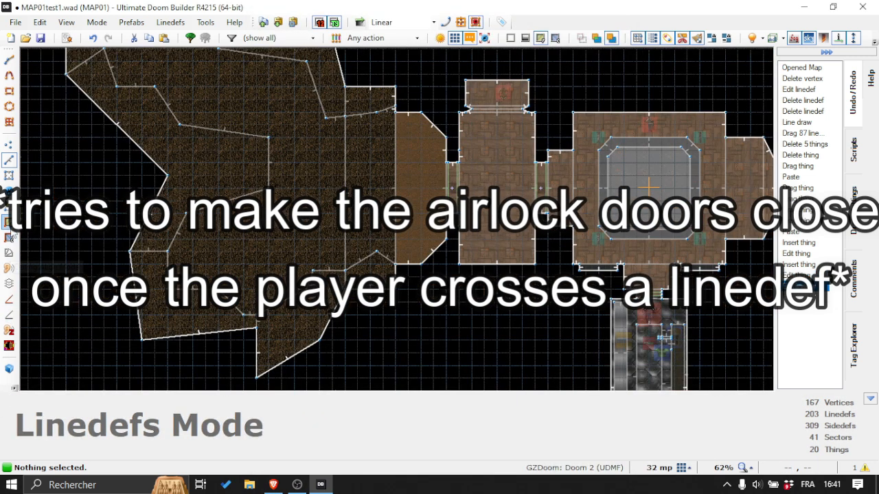
scroll(565, 169, "up", 6)
left_click(9, 144)
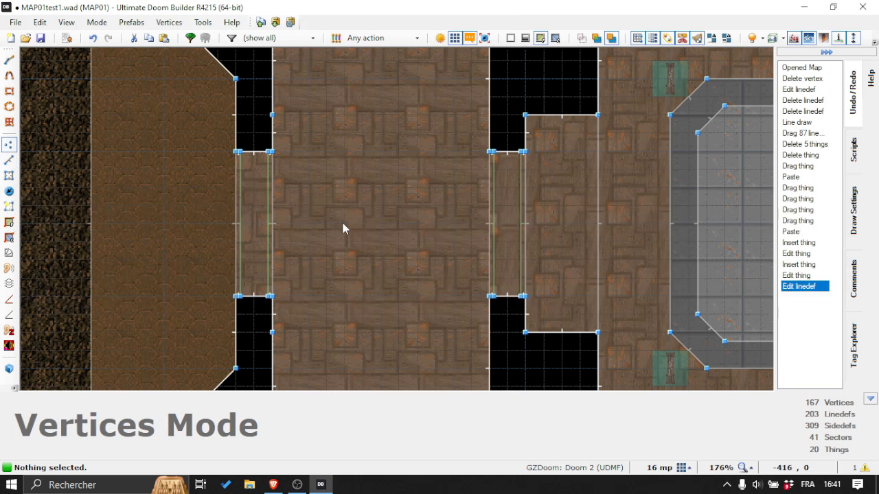
left_click(298, 486)
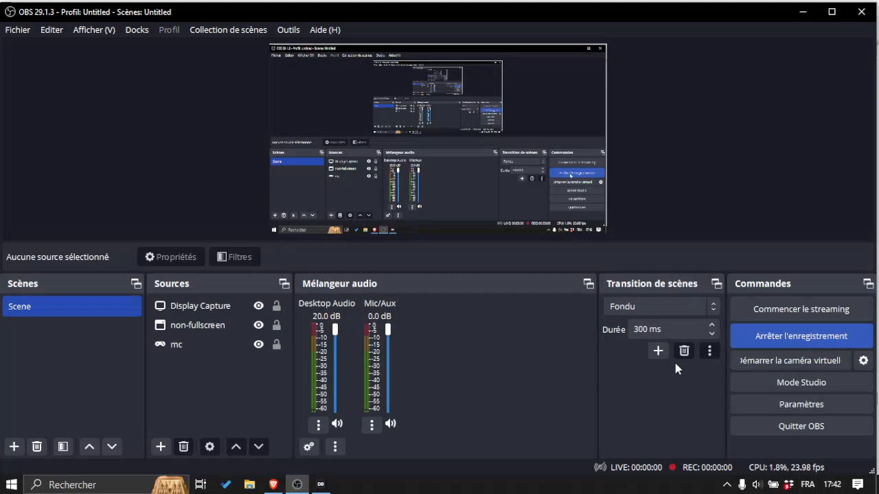
left_click(330, 484)
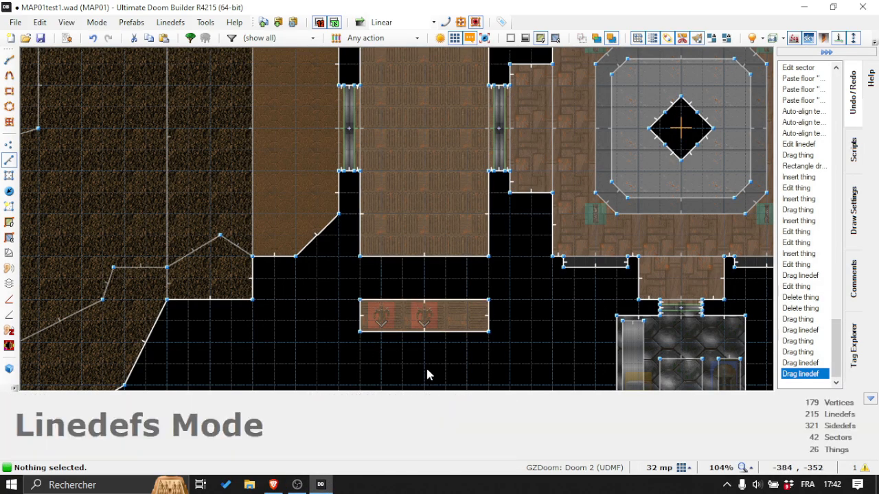
Step: Examine the airlock room's layout, including its tagged doors, the north monster alcove and the separate imp closet to the south
scroll(405, 343, "up", 6)
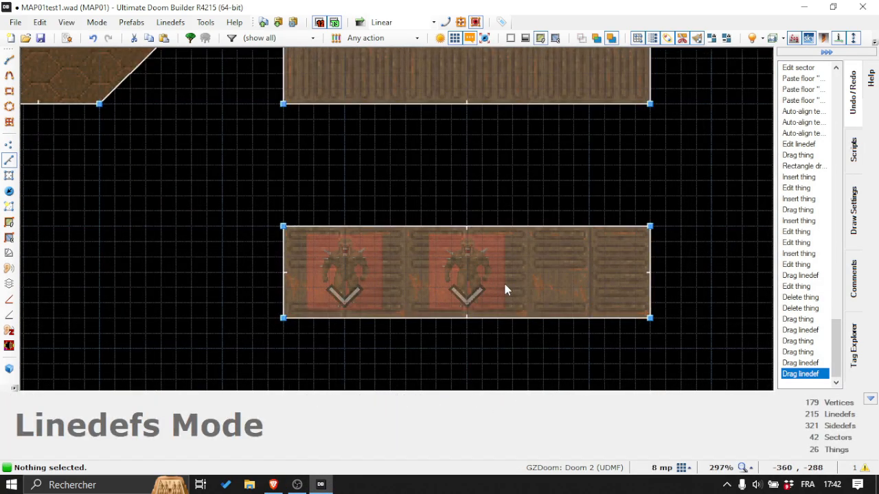
scroll(503, 281, "down", 12)
scroll(517, 222, "up", 13)
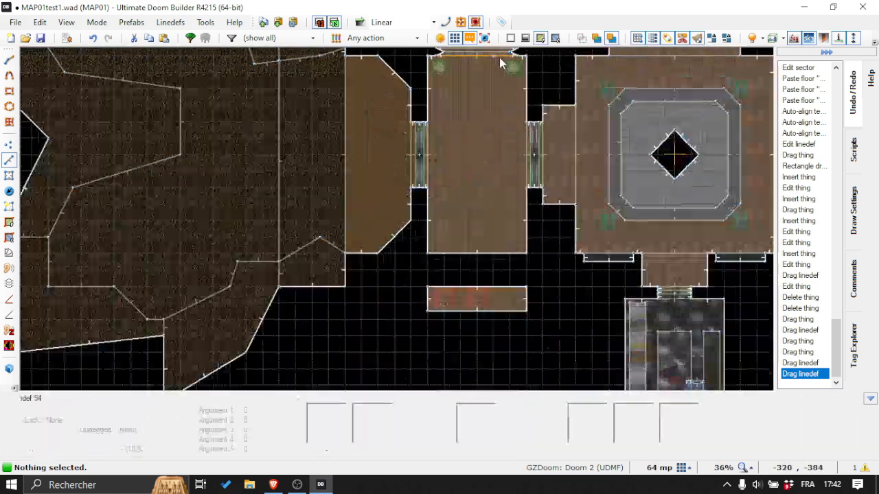
scroll(549, 208, "down", 3)
scroll(508, 124, "down", 4)
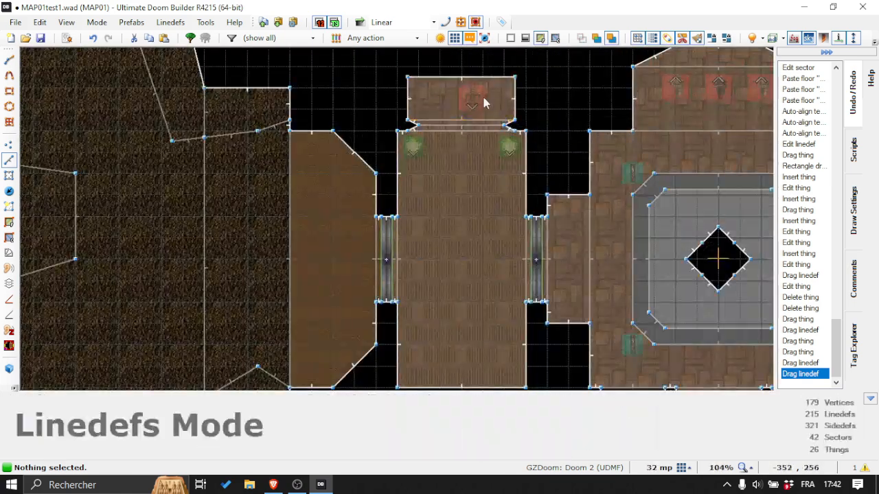
scroll(491, 103, "up", 3)
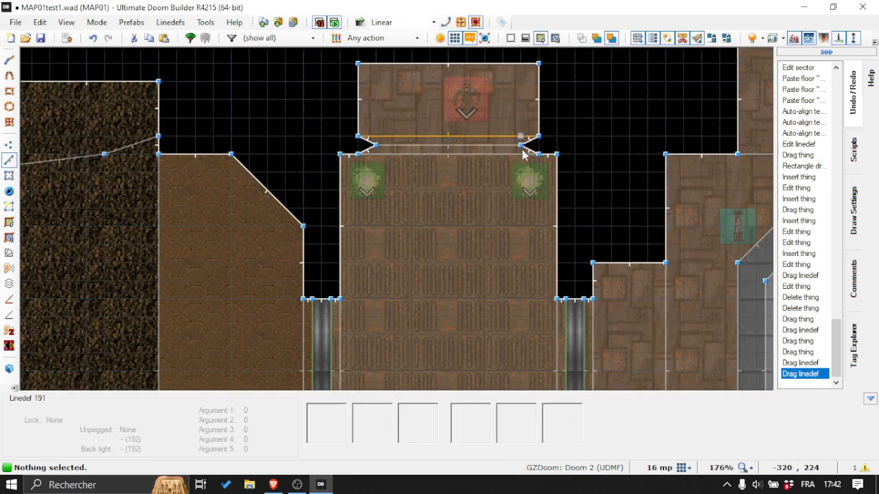
scroll(426, 171, "down", 4)
scroll(363, 261, "up", 4)
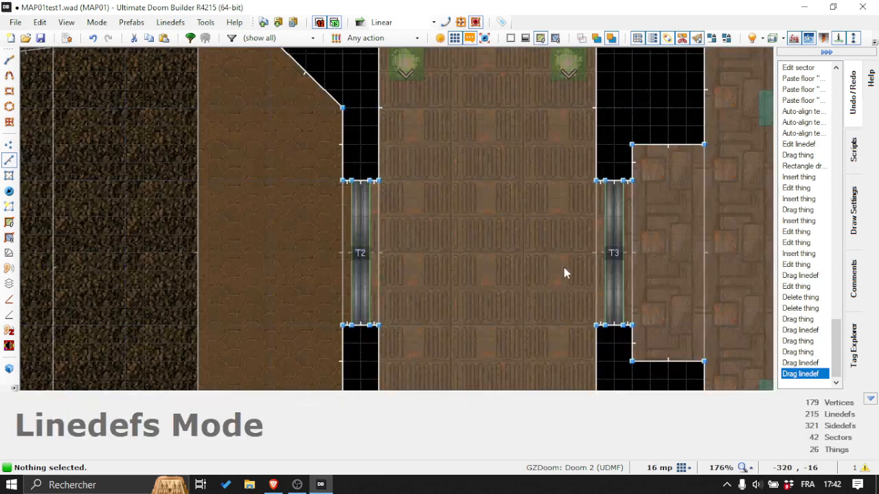
scroll(568, 275, "down", 3)
scroll(574, 302, "up", 3)
scroll(484, 230, "down", 5)
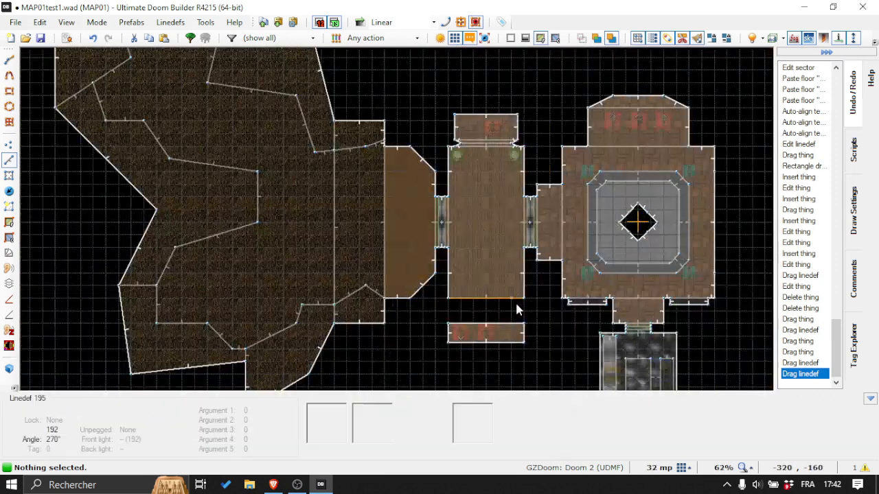
scroll(532, 331, "up", 5)
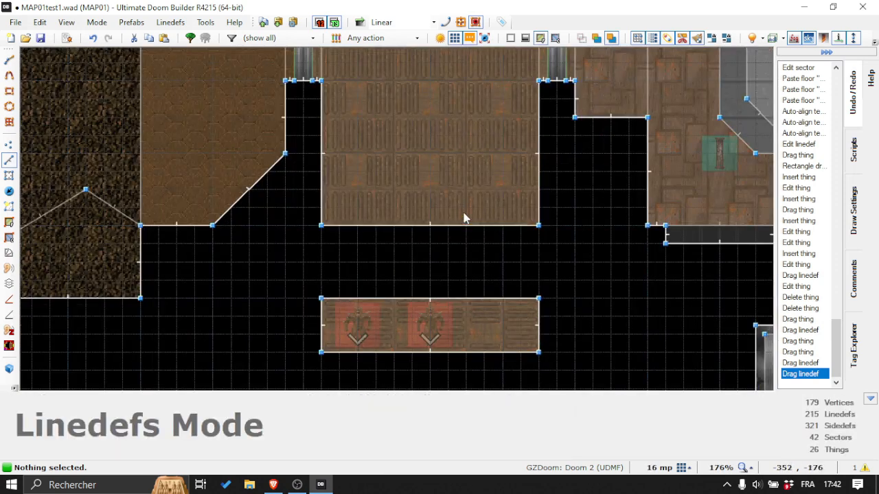
scroll(465, 223, "down", 6)
scroll(463, 200, "up", 1)
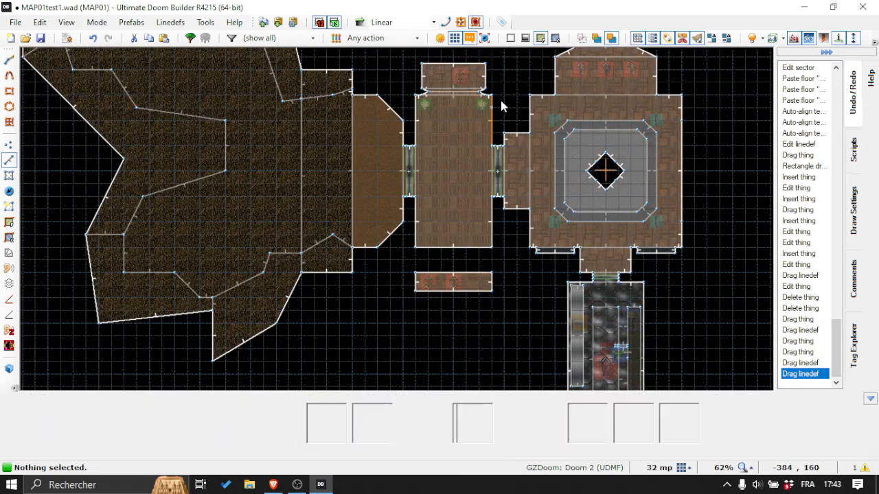
scroll(508, 127, "up", 4)
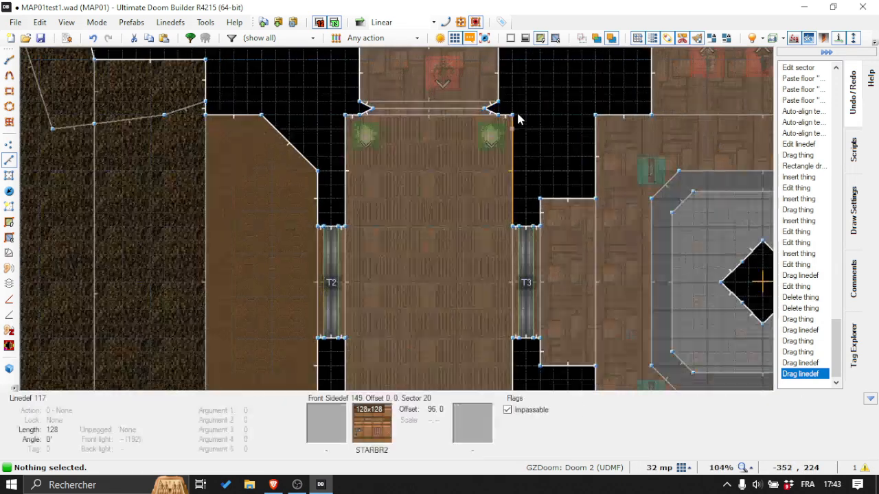
scroll(402, 181, "down", 3)
scroll(401, 181, "up", 1)
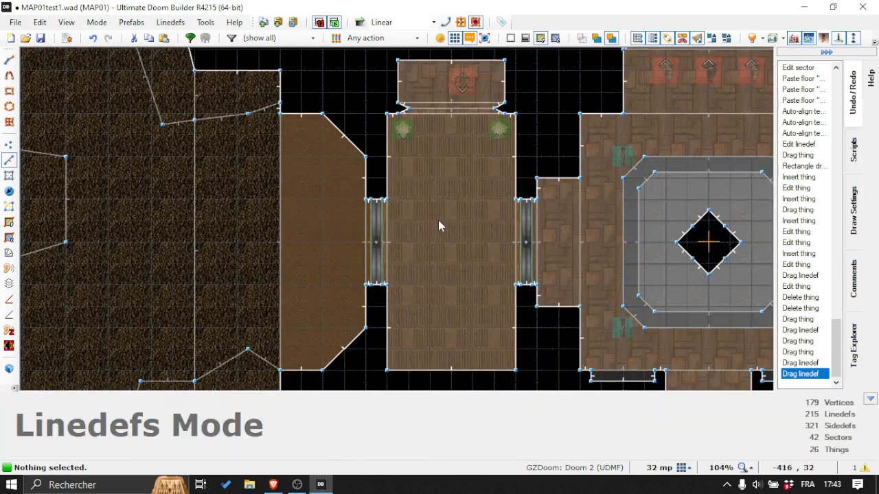
Step: Delete the imp outside the small closet south of the airlock, and assign an action to the closet's four linedefs
scroll(438, 227, "down", 3)
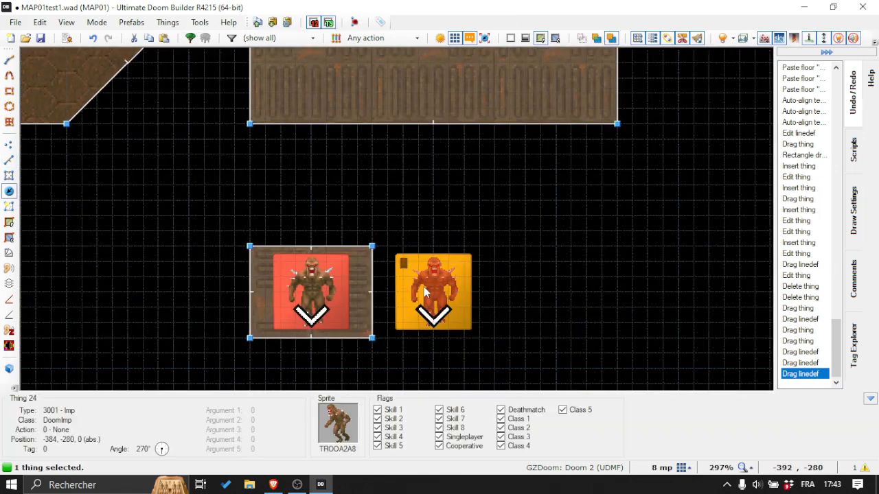
key("Delete")
scroll(273, 314, "down", 7)
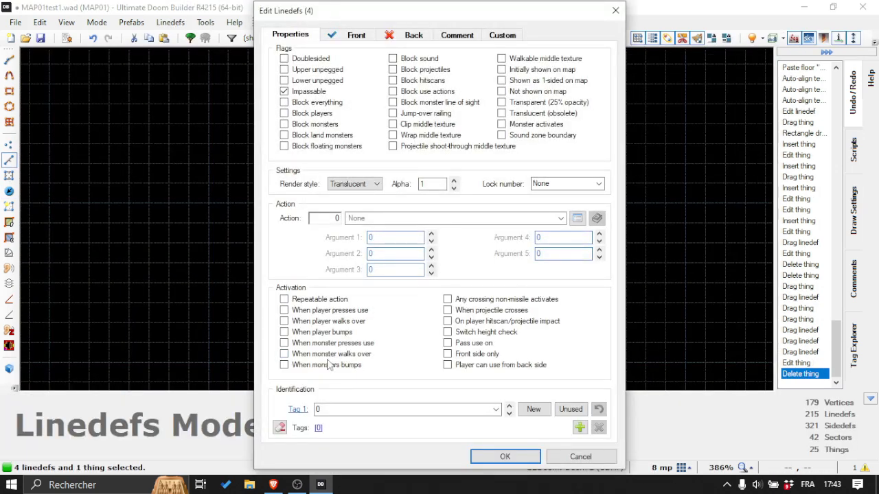
left_click(375, 219)
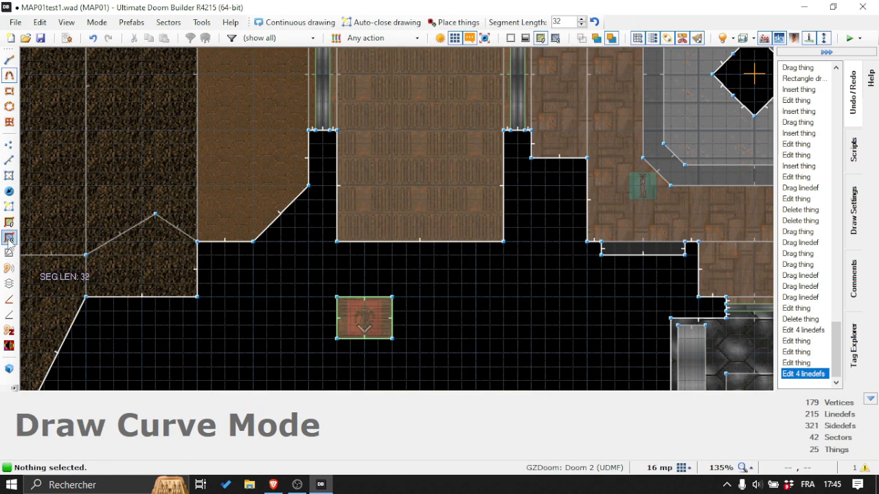
left_click(9, 242)
scroll(389, 272, "down", 4)
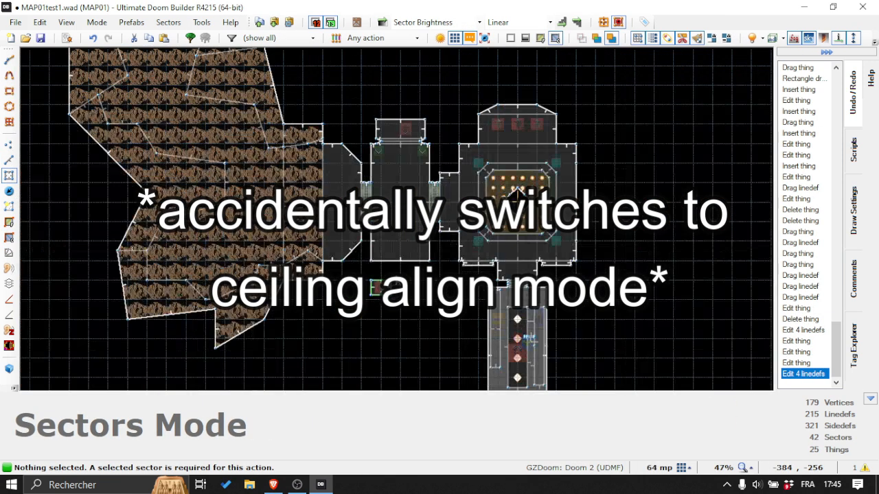
key("ctrl+z")
key("ctrl+z")
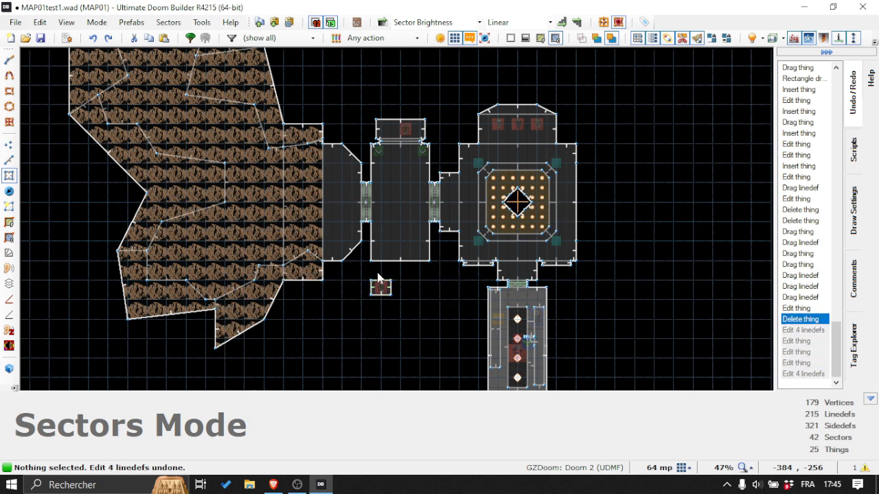
scroll(362, 267, "up", 4)
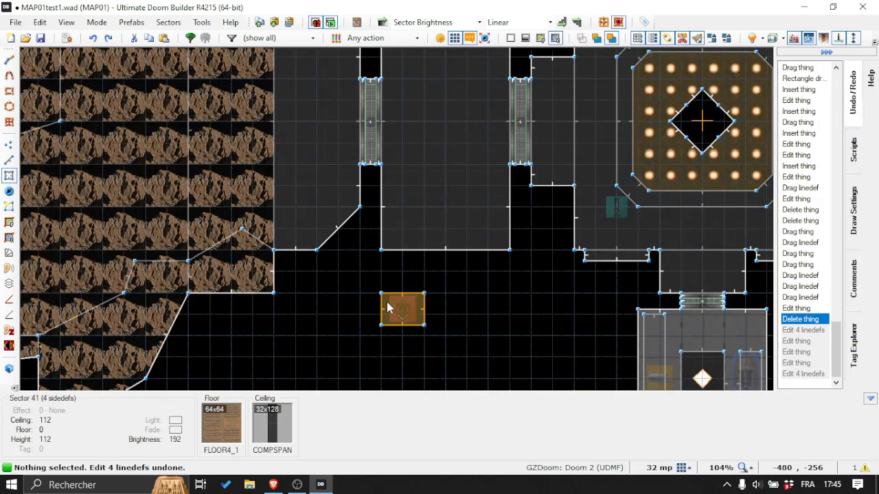
key("ctrl+y")
key("ctrl+y")
key("ctrl+y")
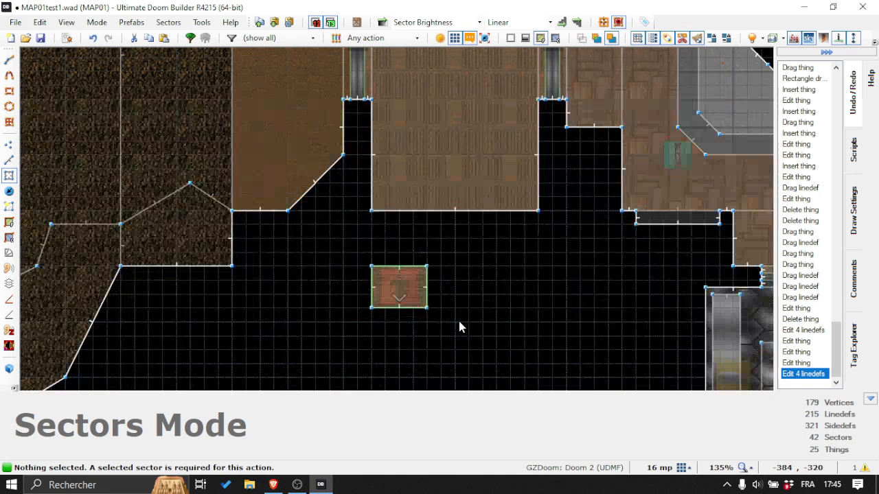
scroll(445, 312, "up", 3)
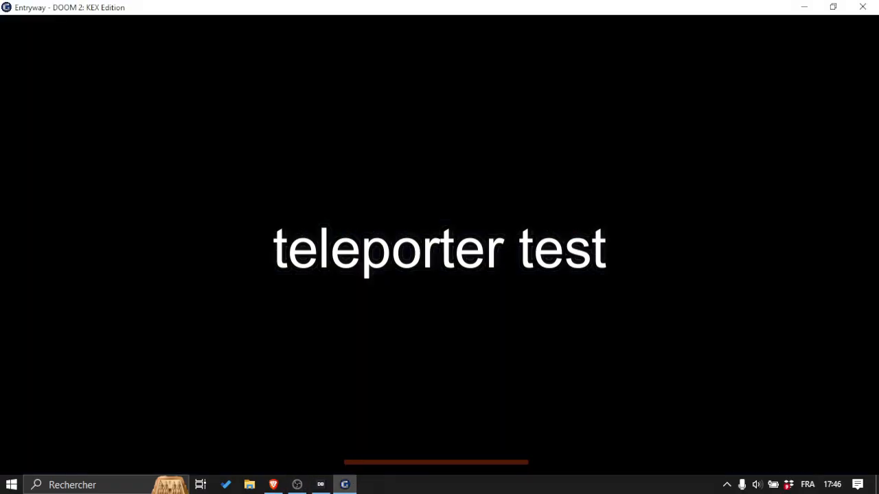
Step: Playtest the teleporter setup by walking through the rocky canyon, opening the outer airlock door and entering to trigger the imp teleport
key("w")
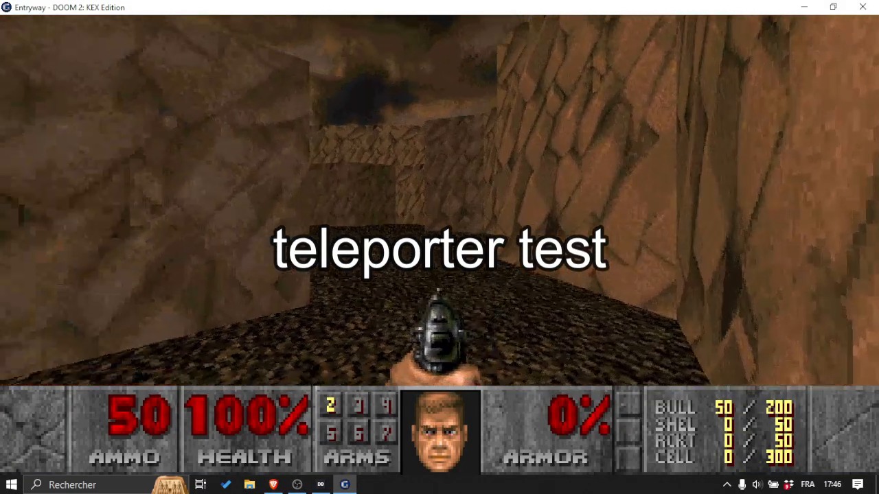
key("w")
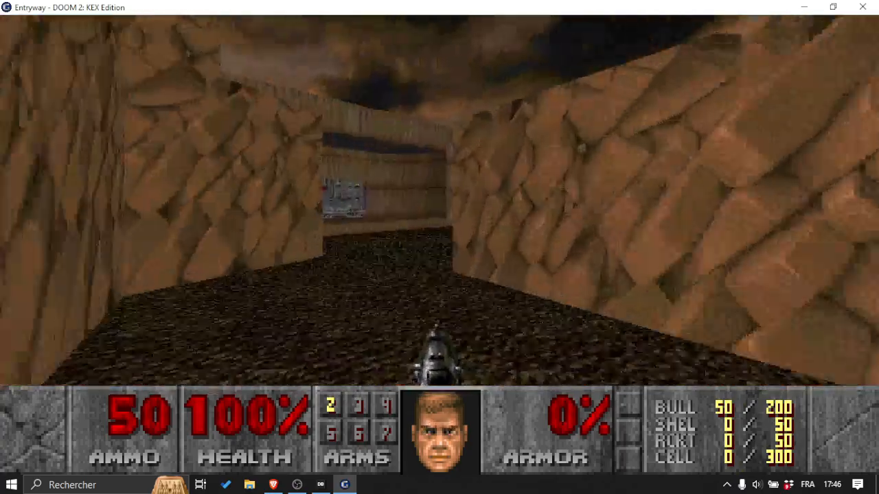
key("w")
key("e")
key("s")
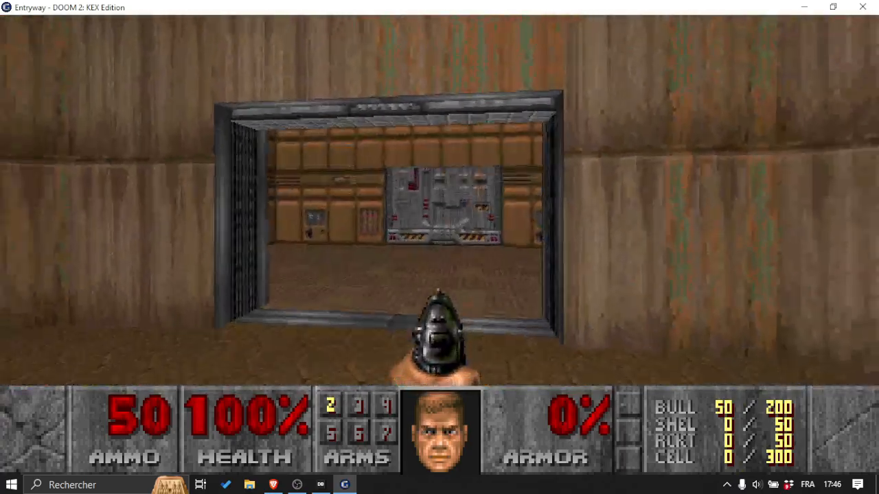
key("w")
key("w")
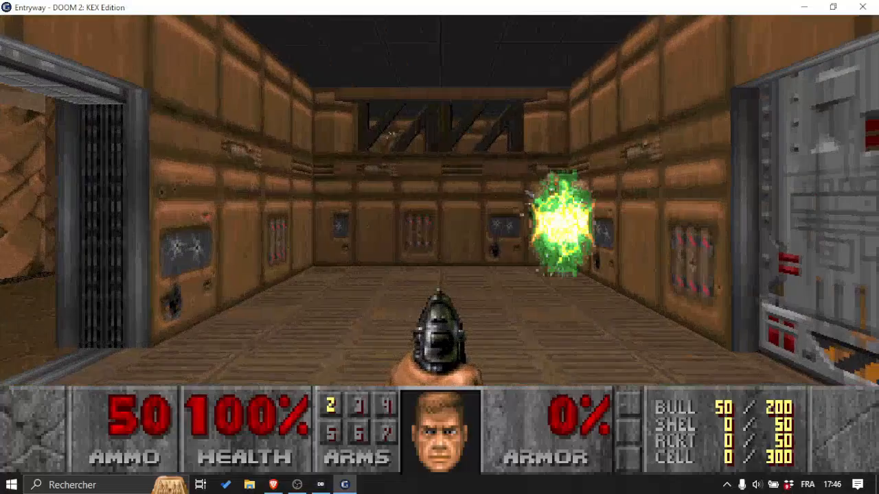
key("s")
Step: Fight the teleported imps inside the airlock with the pistol while backing away from them
left_click(440, 247)
left_click(440, 248)
left_click(440, 248)
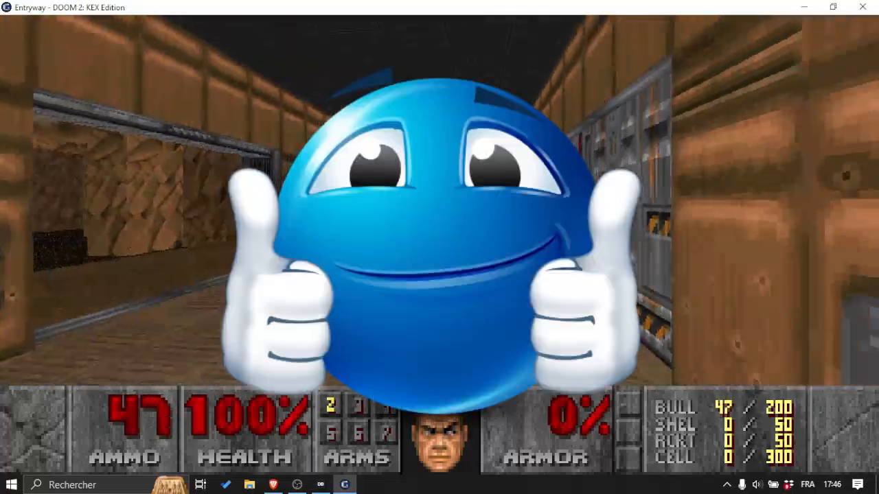
left_click(440, 247)
key("s")
left_click(440, 247)
left_click(440, 247)
left_click(440, 247)
left_click(440, 247)
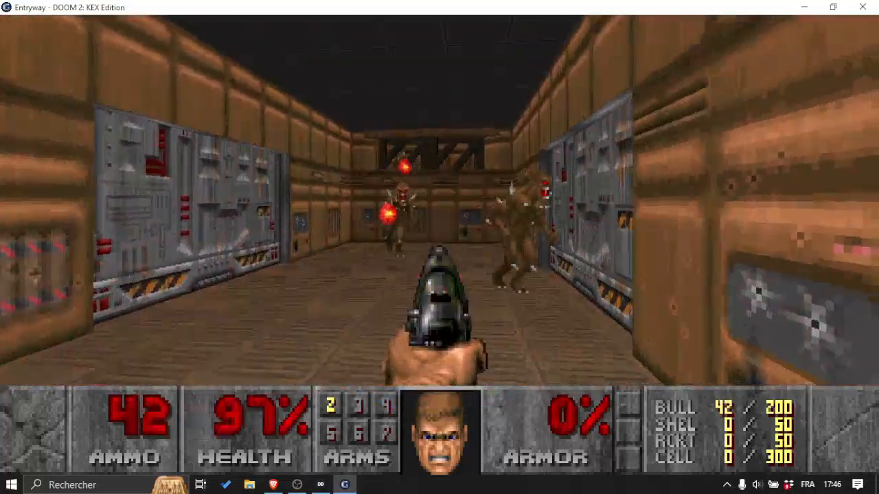
left_click(439, 247)
left_click(440, 247)
left_click(440, 247)
left_click(439, 247)
left_click(440, 247)
key("w")
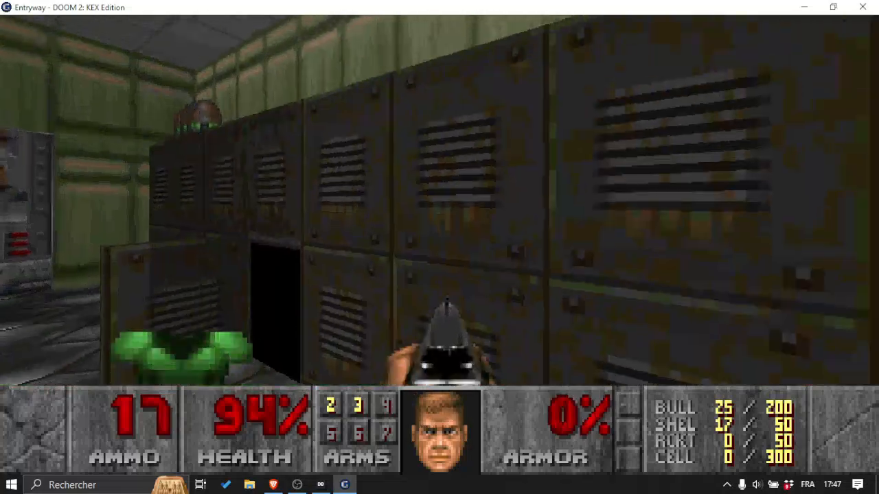
Step: Collect the armor and armor bonuses in the locker room, and head back through the doors towards the airlock
key("w")
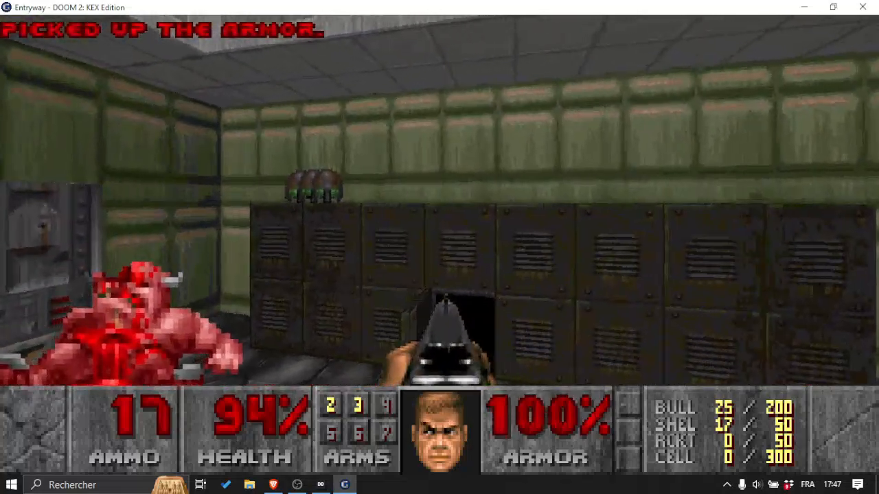
key("w")
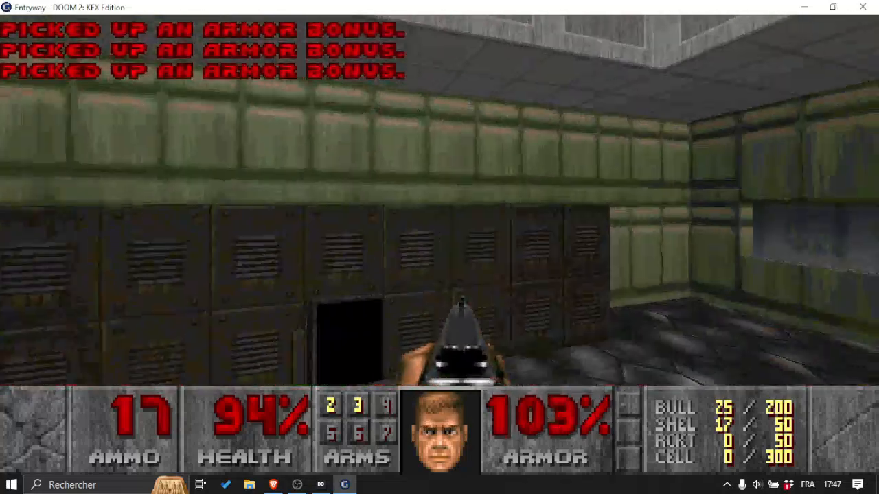
key("w")
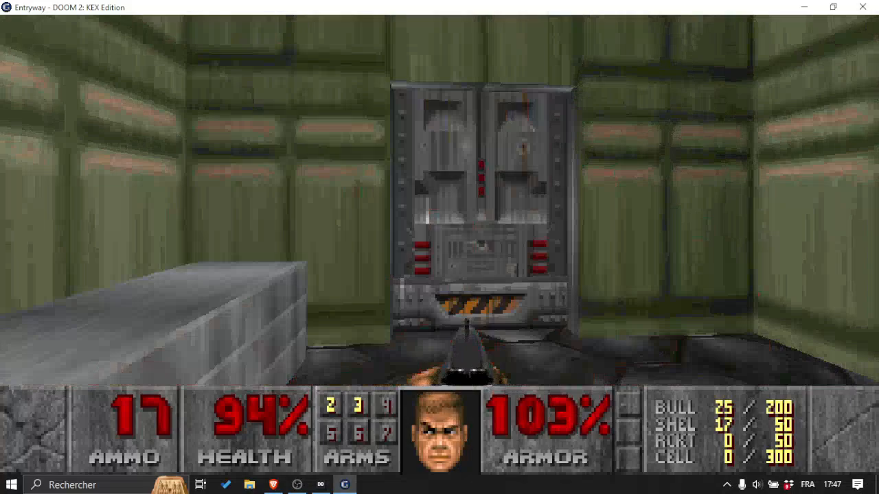
key("w")
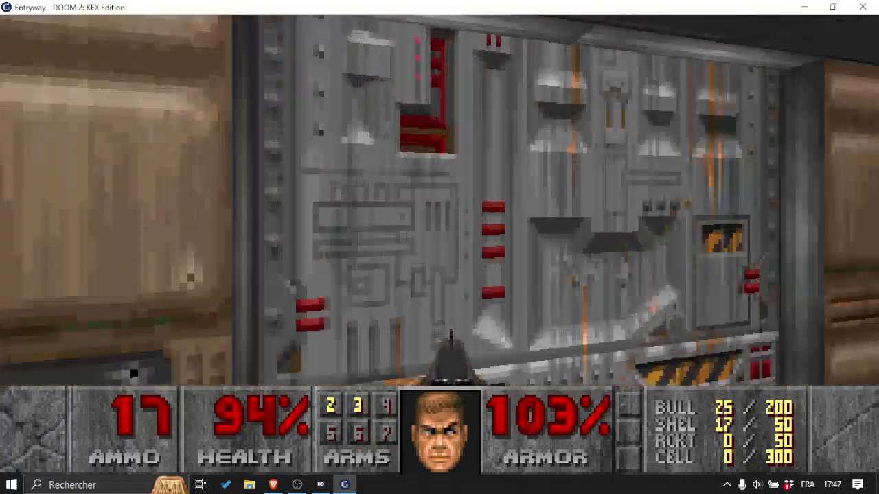
key("e")
key("w")
key("ctrl")
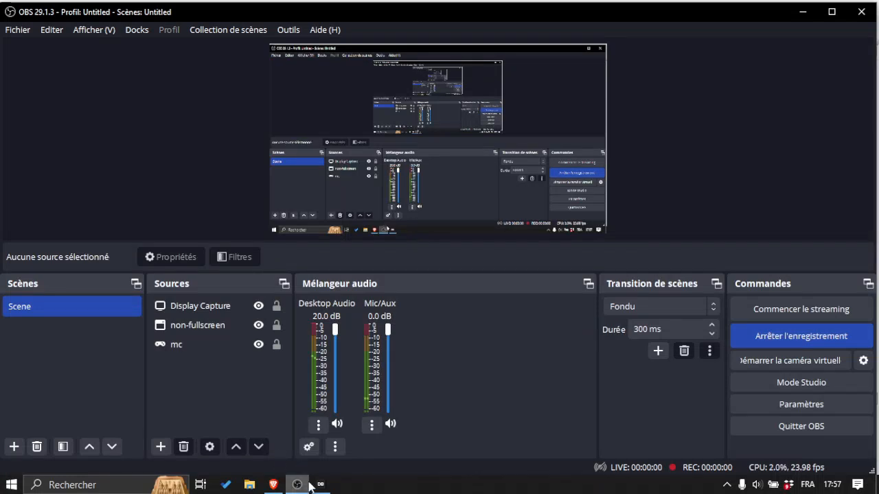
Step: Switch to Ultimate Doom Builder and examine the whole map layout, from the canyon to the locker room and the monster alcoves
left_click(318, 485)
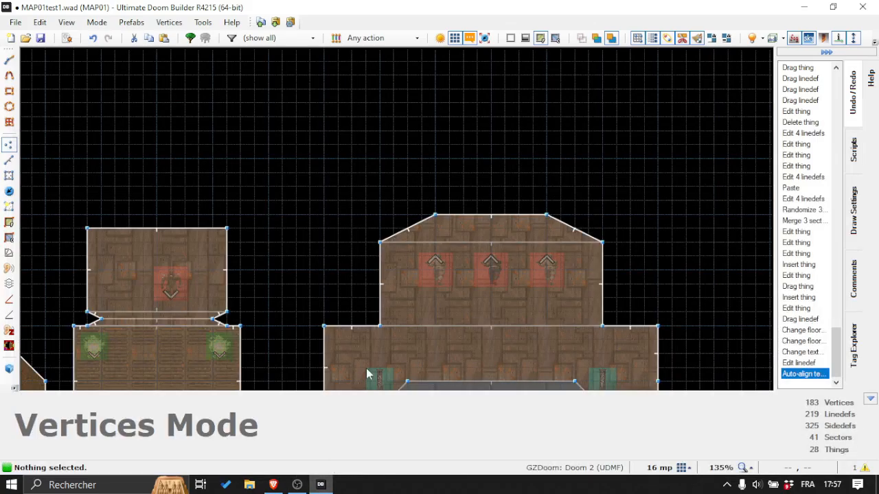
scroll(367, 374, "down", 8)
scroll(380, 339, "up", 5)
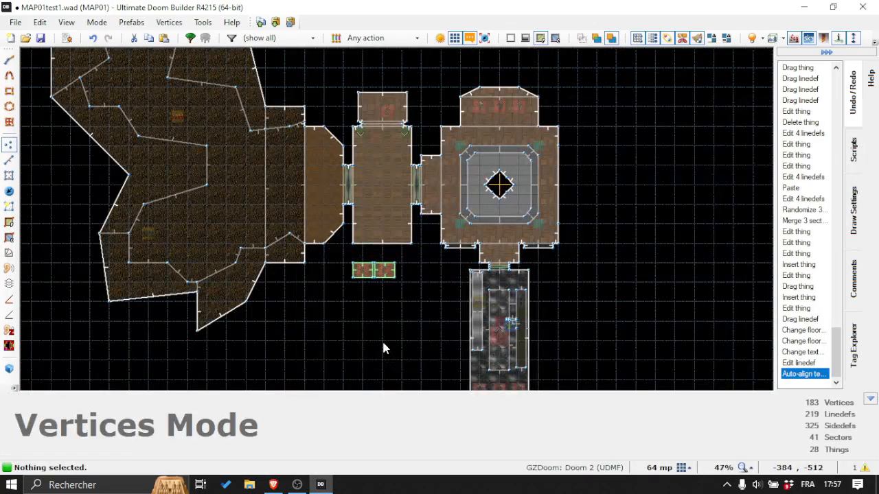
scroll(385, 345, "down", 5)
scroll(387, 345, "up", 3)
scroll(389, 345, "down", 4)
scroll(392, 351, "up", 1)
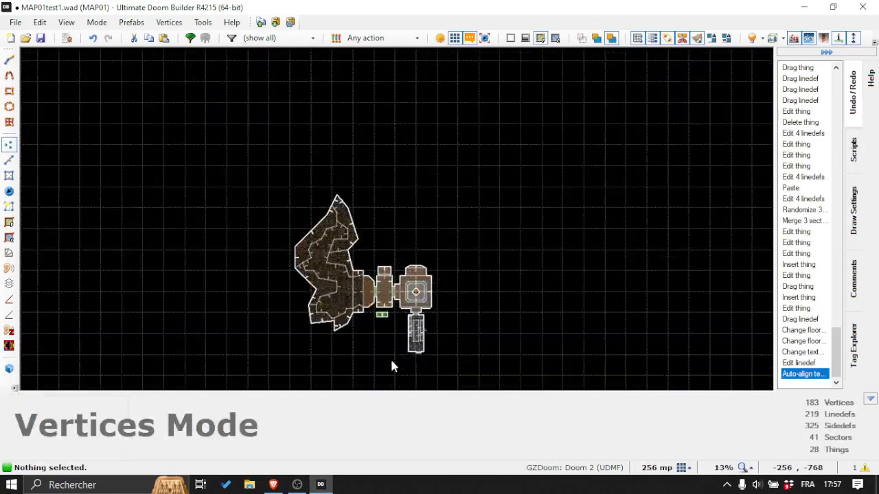
scroll(391, 364, "up", 2)
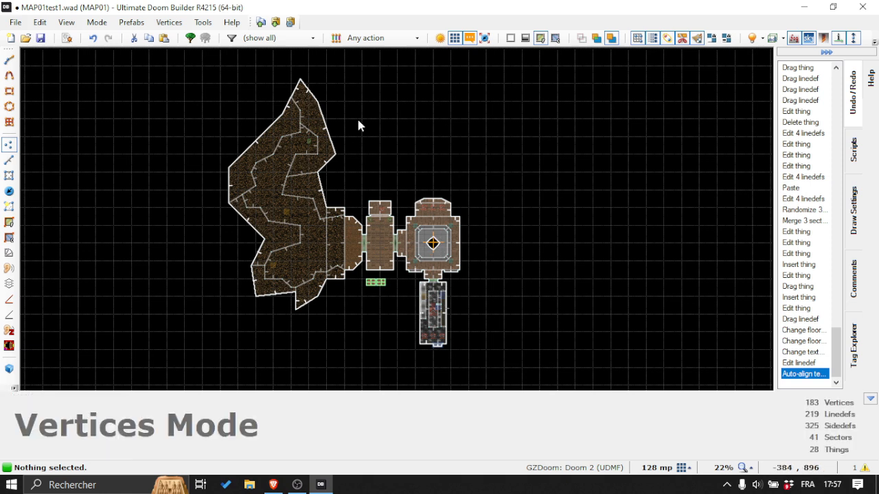
scroll(376, 291, "down", 4)
scroll(364, 344, "up", 3)
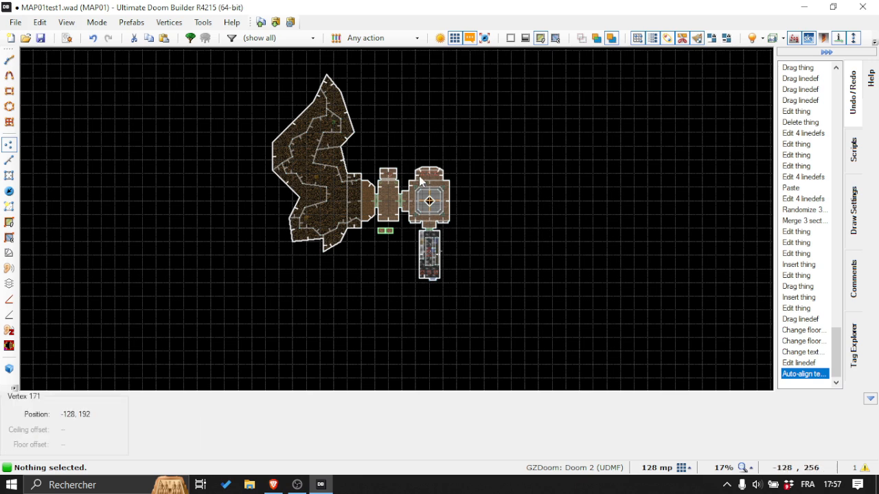
scroll(420, 180, "up", 12)
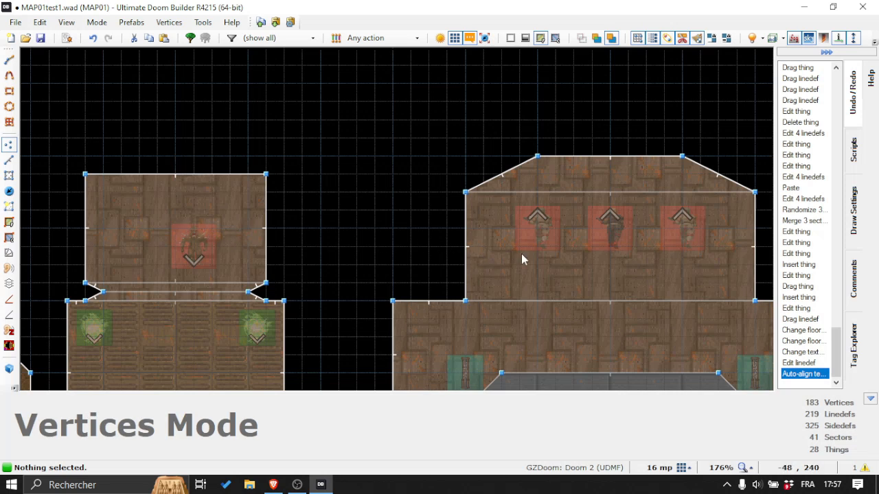
Step: Extend the main room's north monster alcove by moving its four upper vertices about 32 units north
key("q")
key("q")
scroll(433, 165, "down", 5)
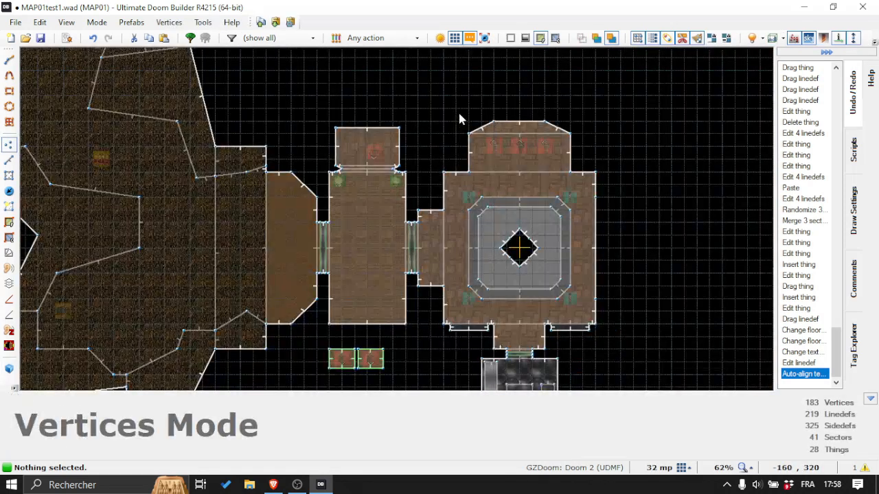
scroll(426, 137, "up", 6)
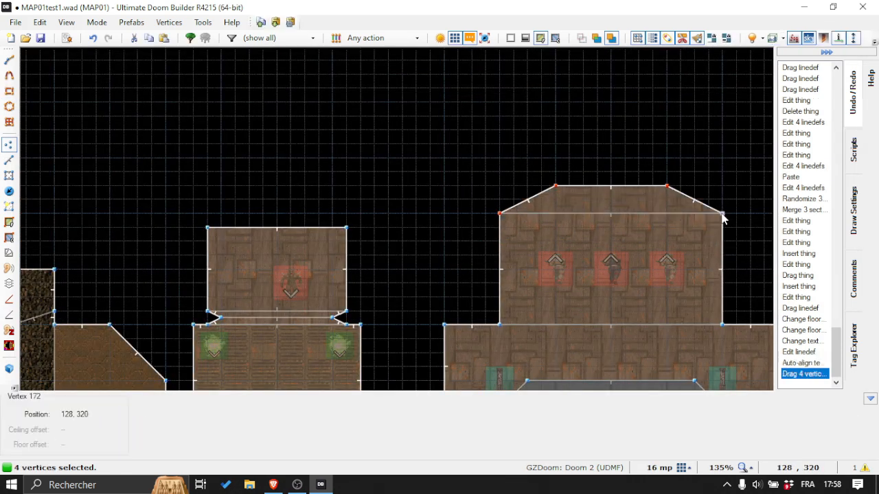
Step: Split the east wall of the closet north of the airlock, select its middle segment and activate Stair Sector Builder mode
scroll(318, 276, "up", 2)
key("ctrl+z")
key("l")
left_click(316, 274)
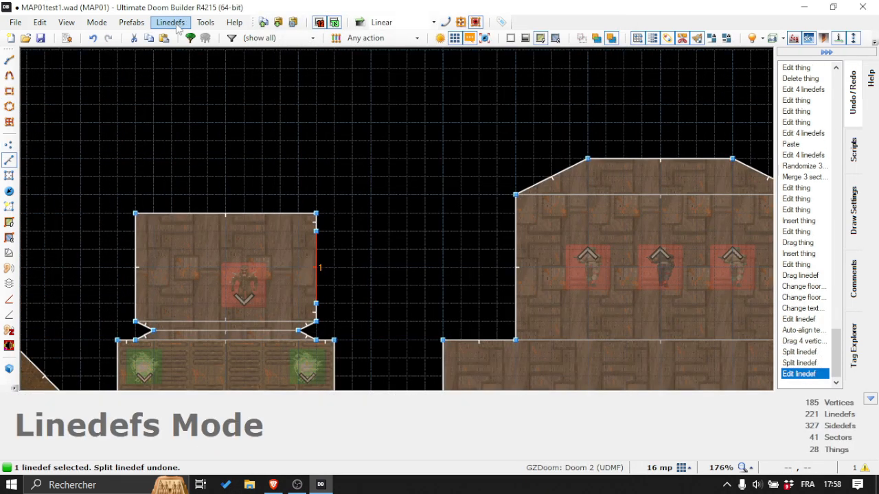
left_click(96, 23)
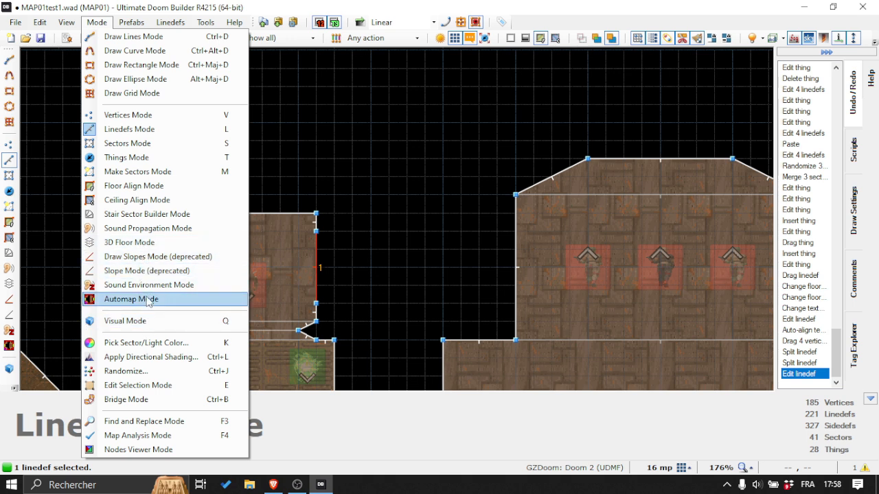
left_click(153, 217)
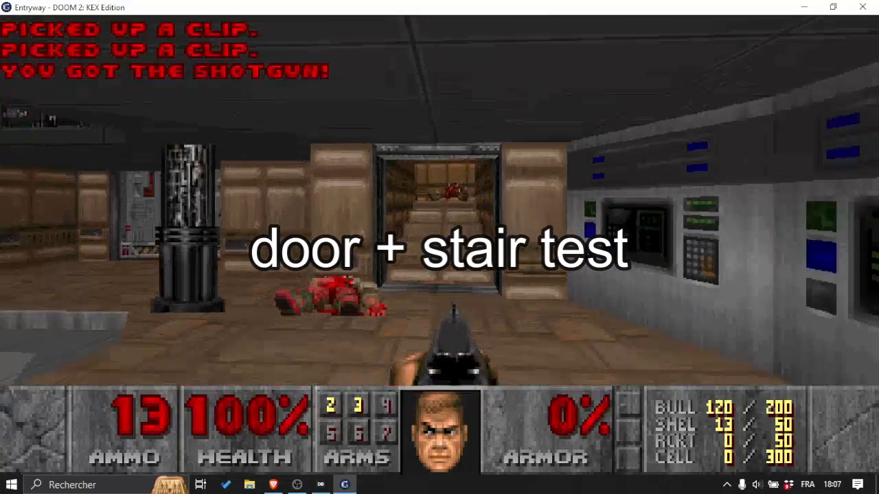
Step: Playtest the new door and staircase off the computer room, walking up the steps and back out to inspect them
key("w")
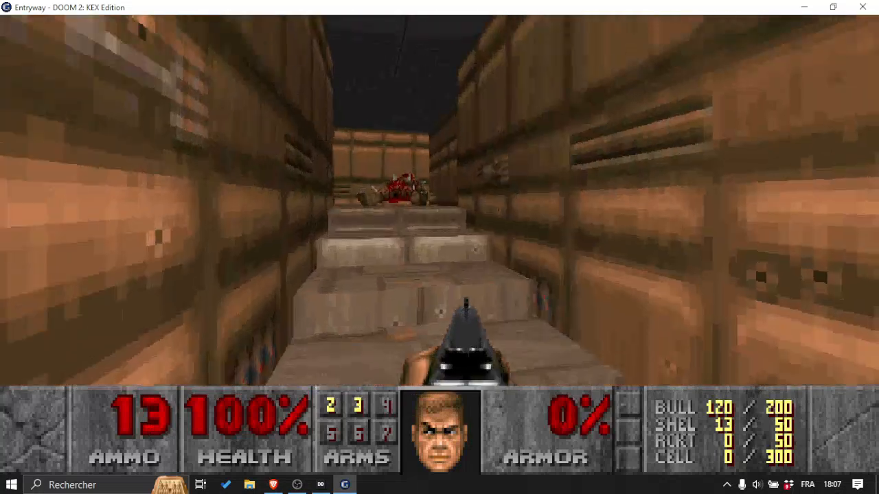
key("s")
key("w")
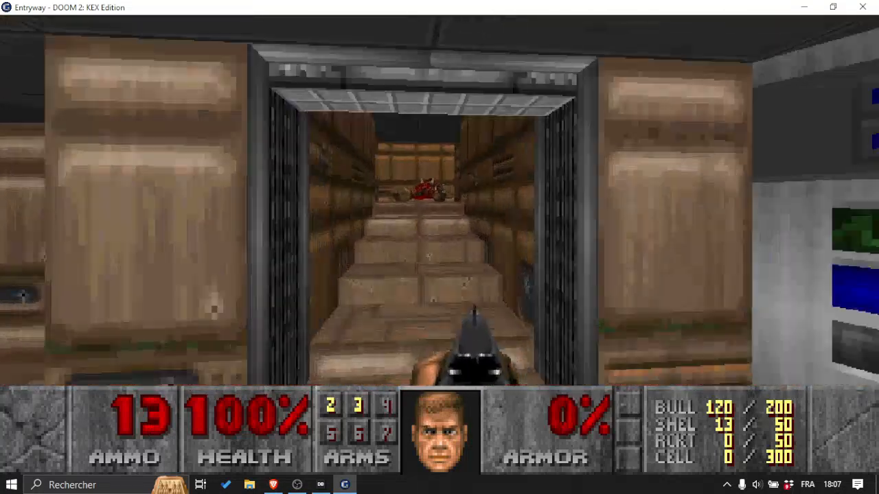
key("s")
key("w")
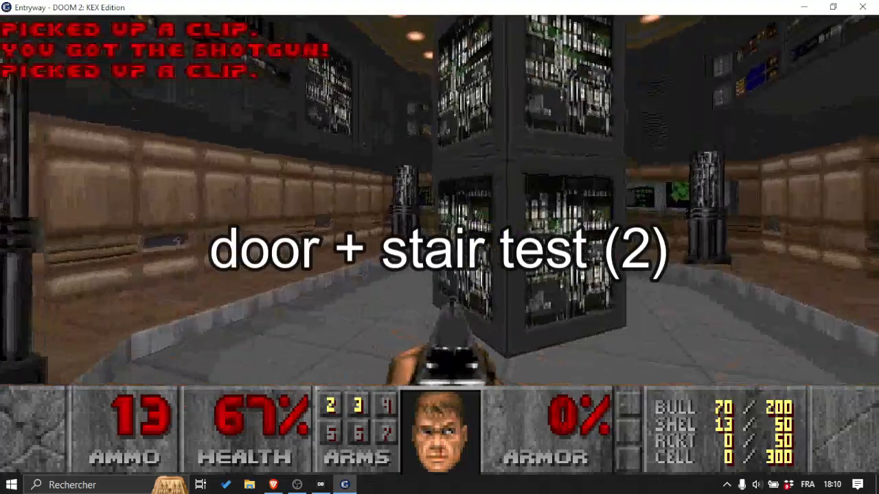
Step: Playtest the revised staircase by crossing the computer room, opening its stairway door and climbing to the upper closet
key("Right")
key("w")
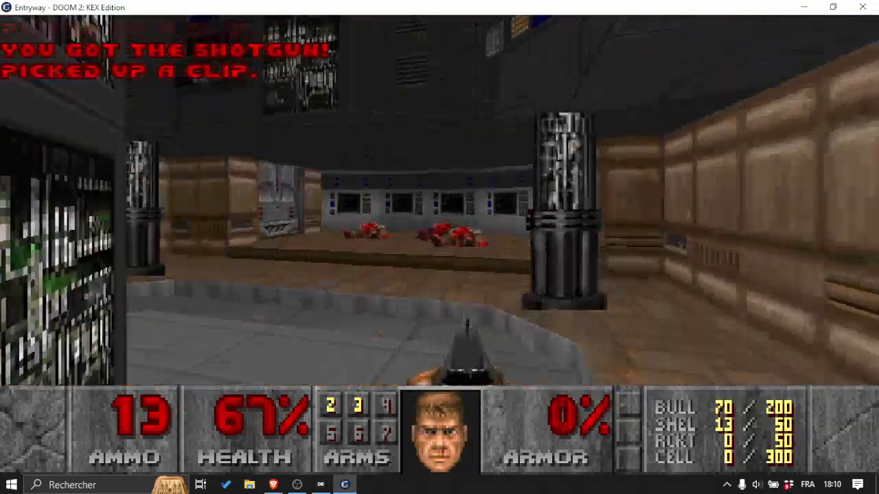
key("e")
key("s")
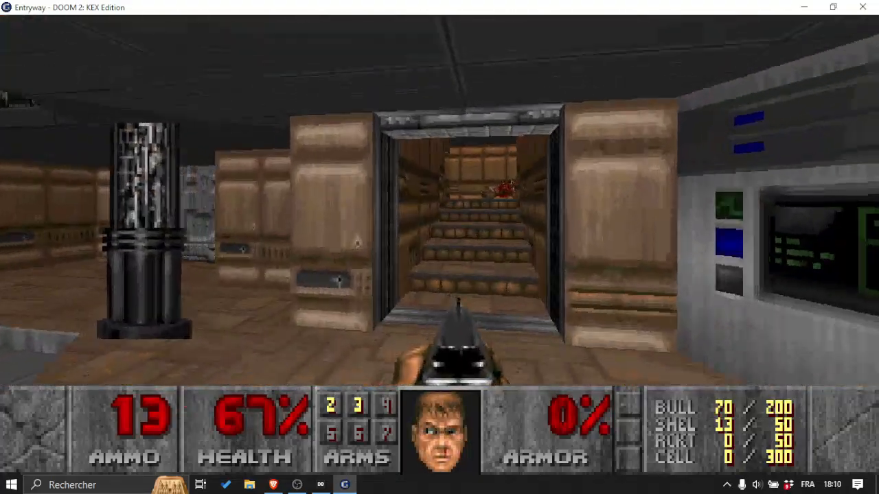
key("w")
key("w")
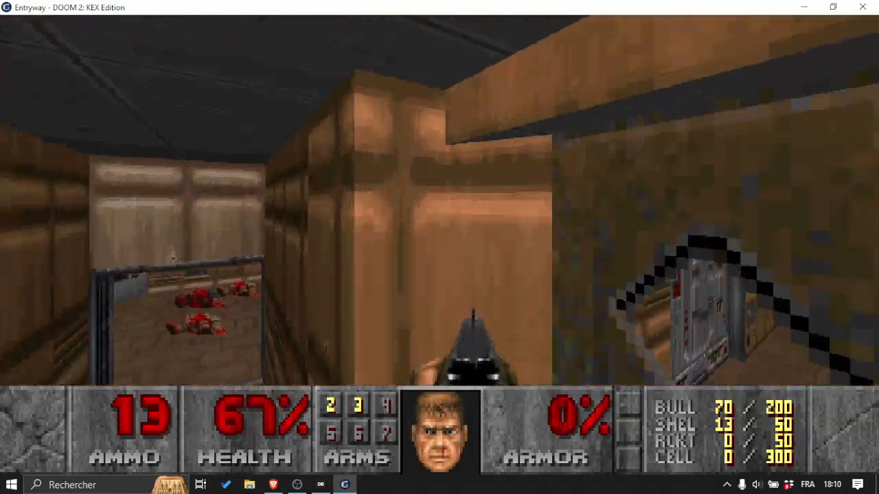
Step: Return down the stairs and test the door from the stairway side, watching it open and close
key("w")
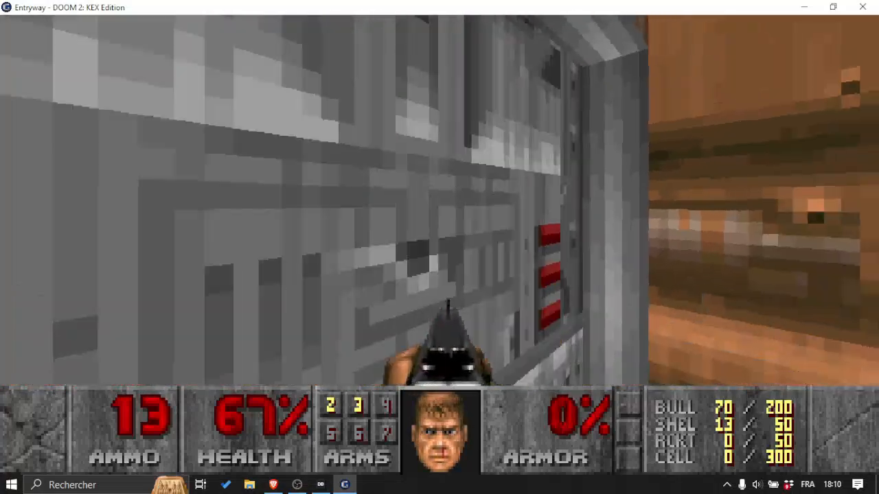
key("s")
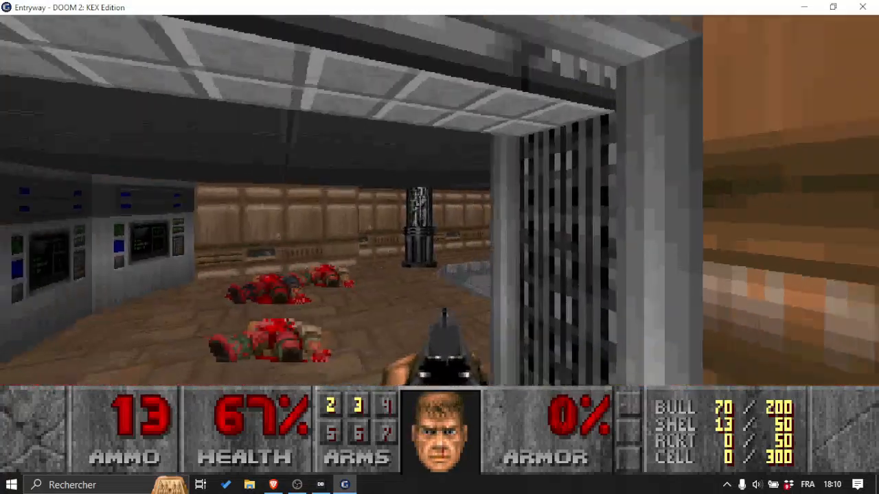
key("w")
key("w")
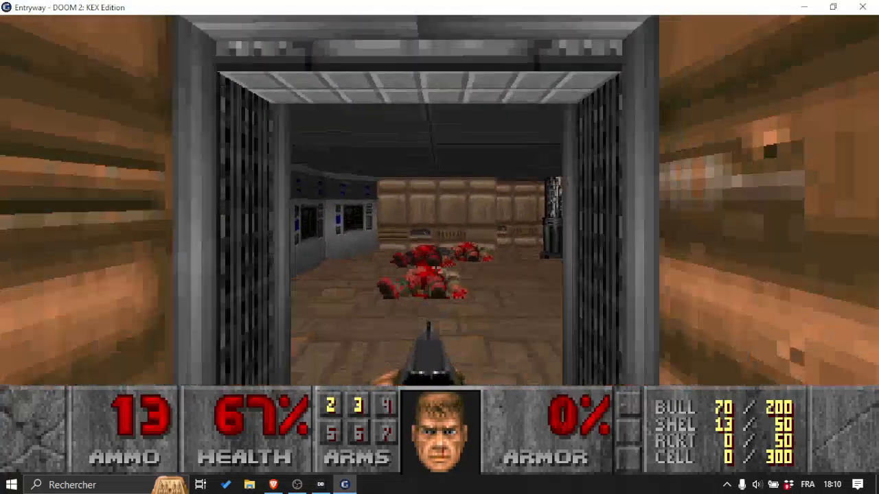
key("s")
key("w")
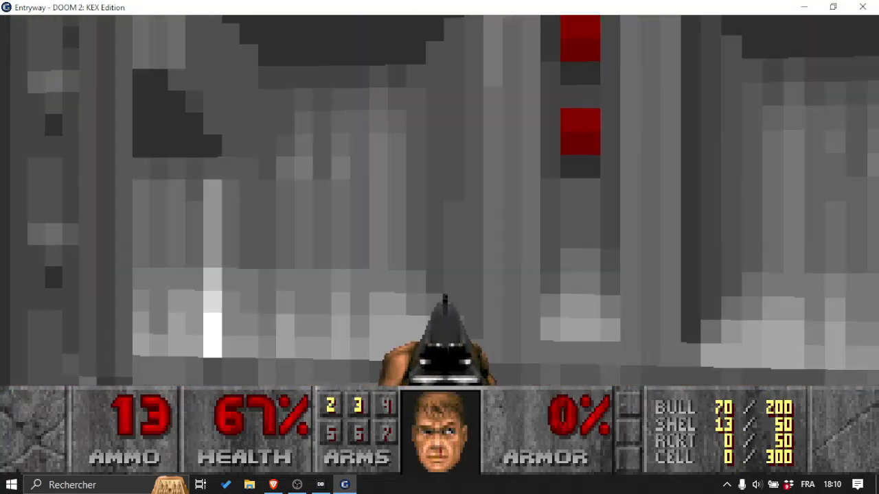
Step: Quit the running DOOM 2 playtest and switch back to Ultimate Doom Builder
key("w")
key("w")
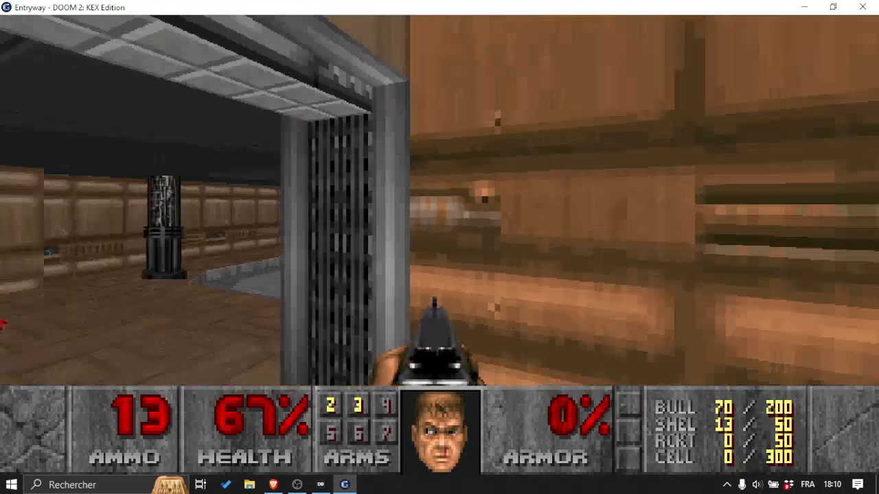
key("Escape")
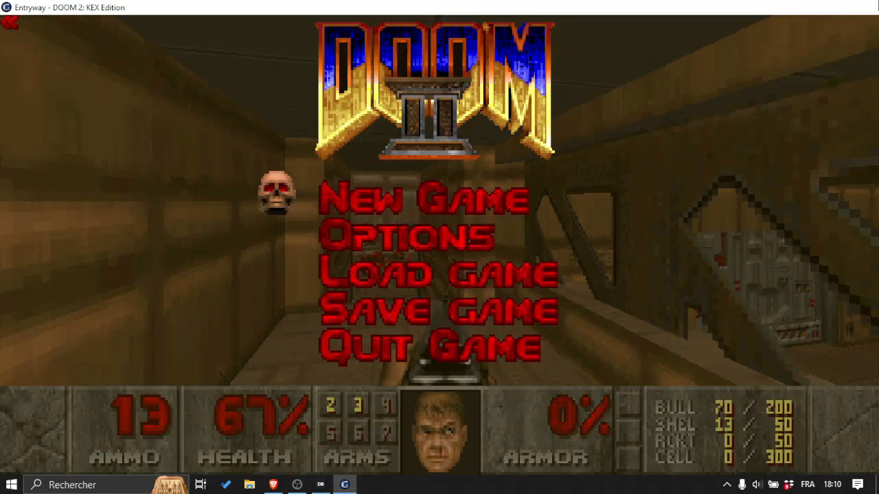
key("alt+F4")
left_click(316, 488)
Step: Inspect the raised platform floor, the computer-panel wall and the neighbouring door in the 3D view
scroll(279, 262, "down", 2)
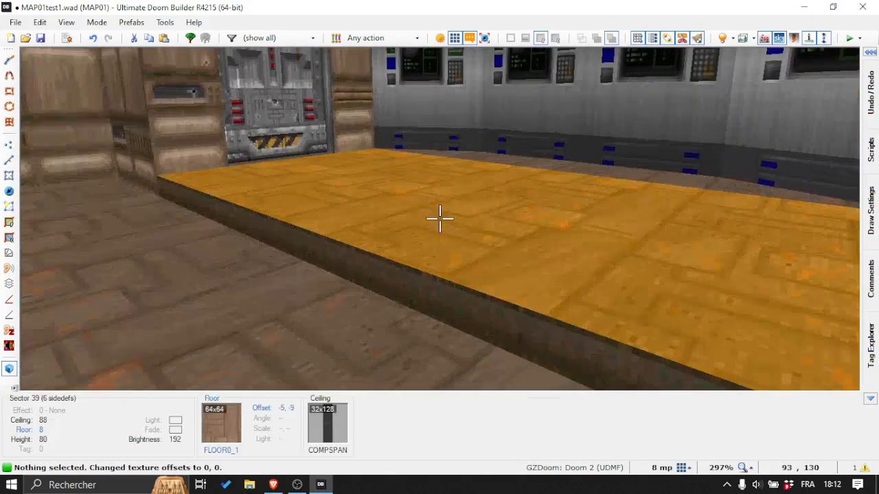
key("d")
key("e")
key("d")
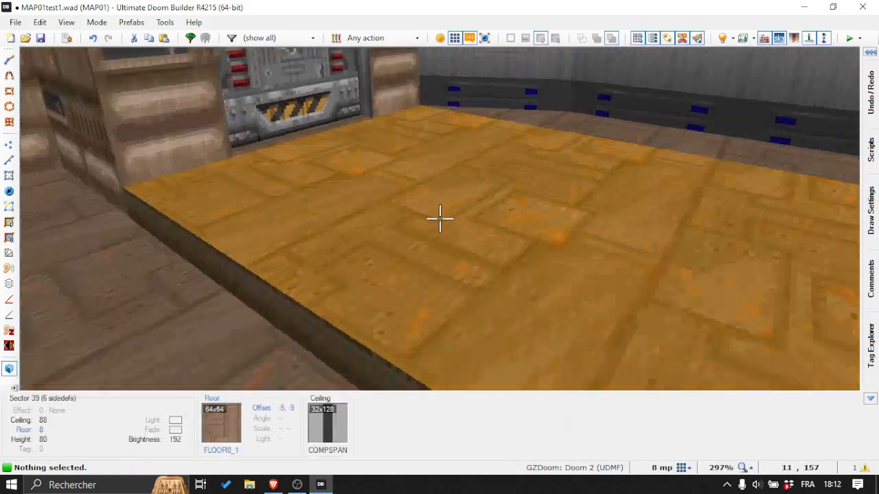
key("e")
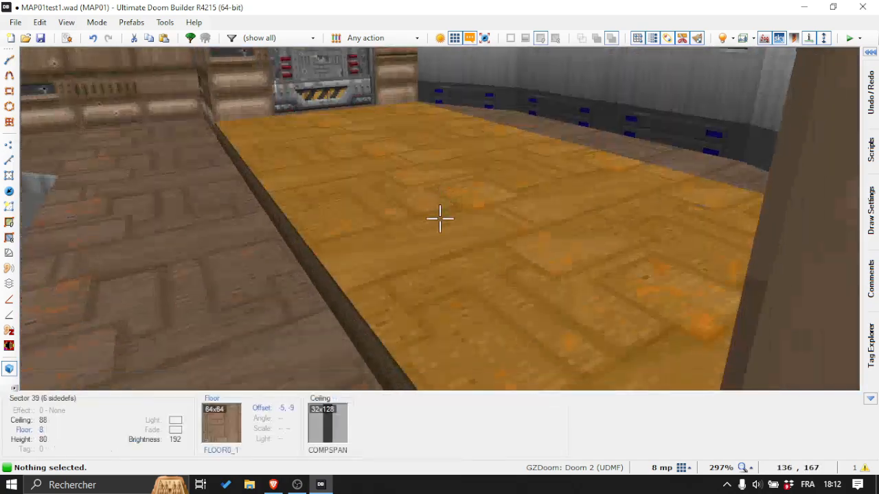
scroll(439, 218, "up", 2)
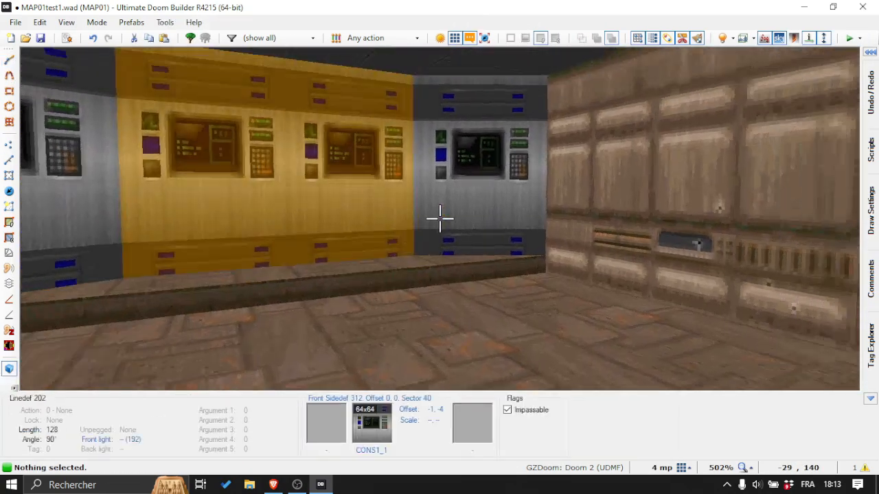
key("w")
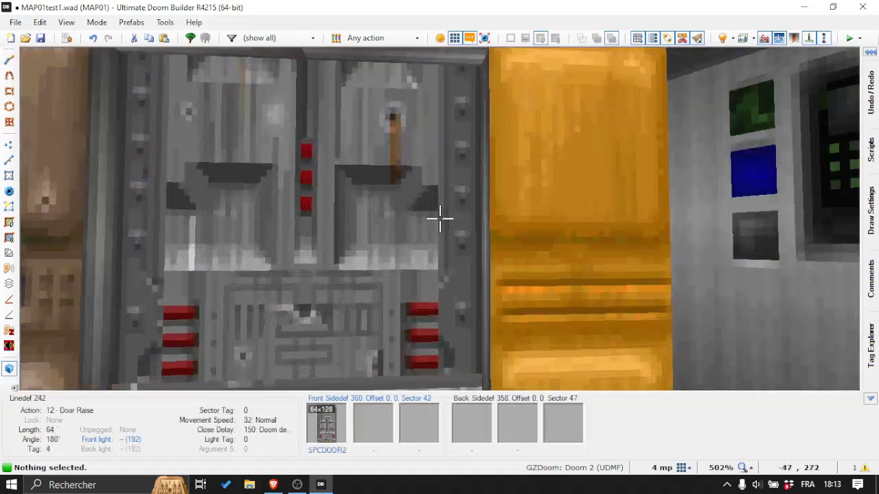
Step: Playtest the door and staircase in DOOM 2, checking the textures along the passage, and return to the map editor
key("w")
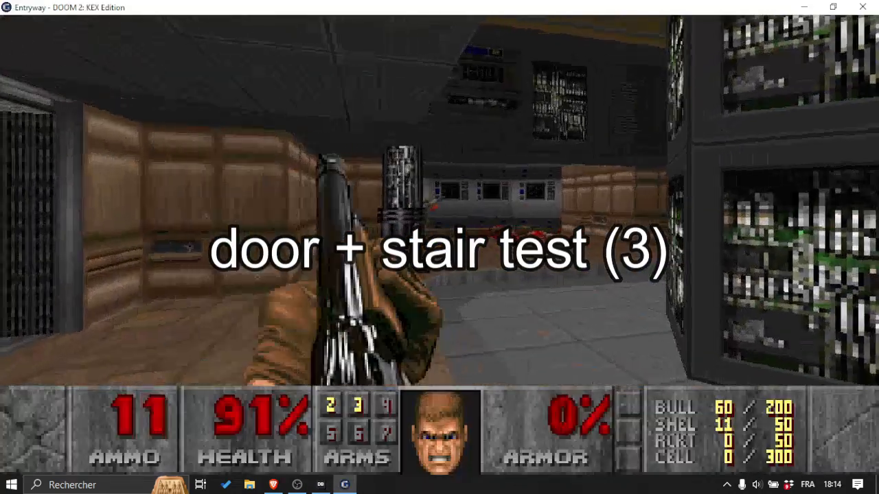
key("ctrl")
key("w")
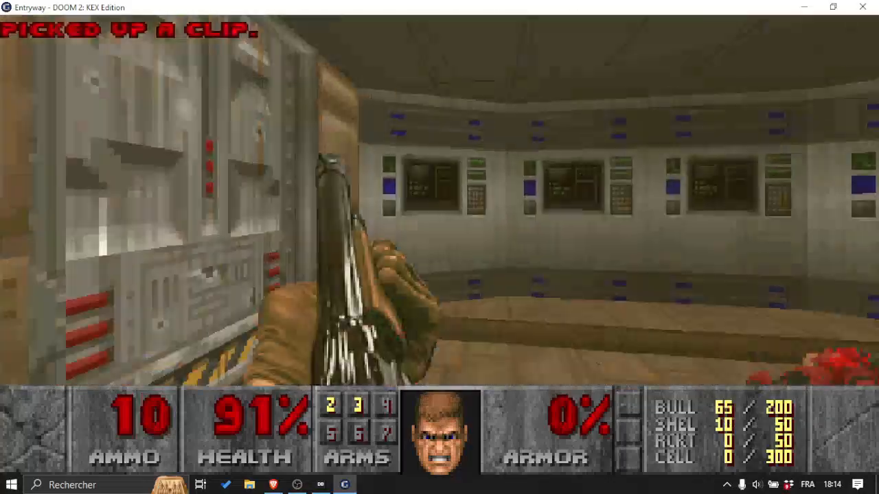
key("w")
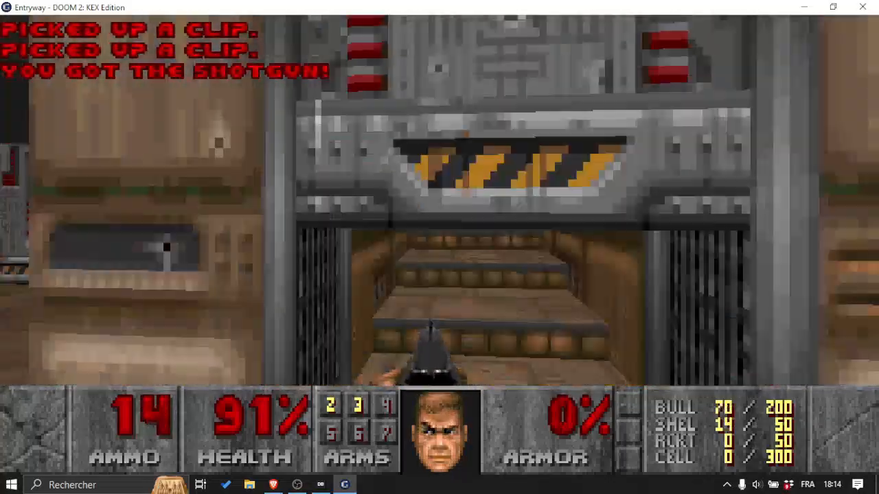
key("w")
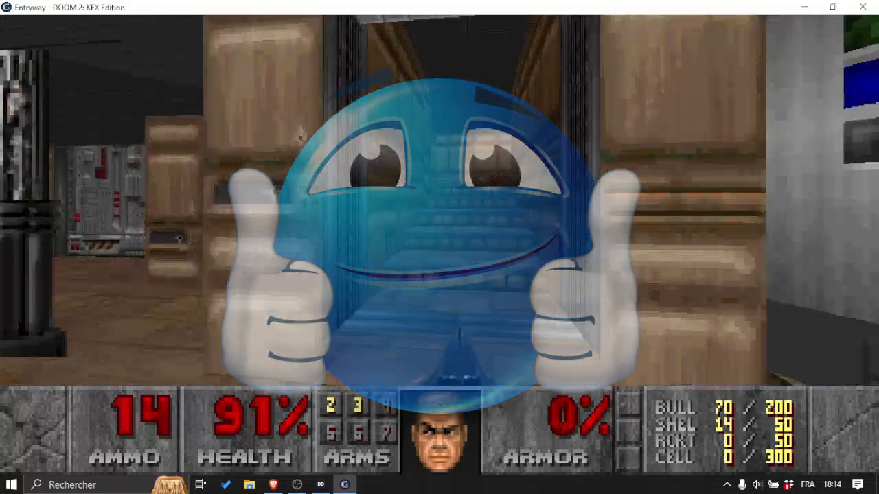
key("w")
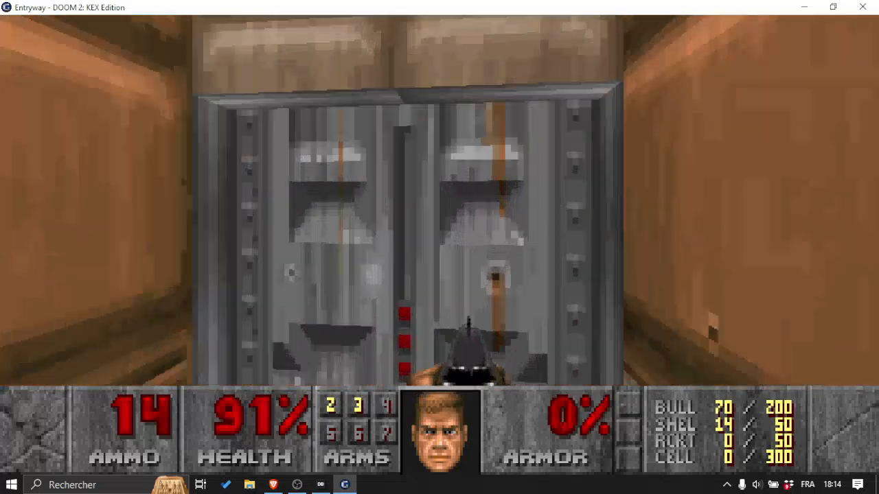
key("e")
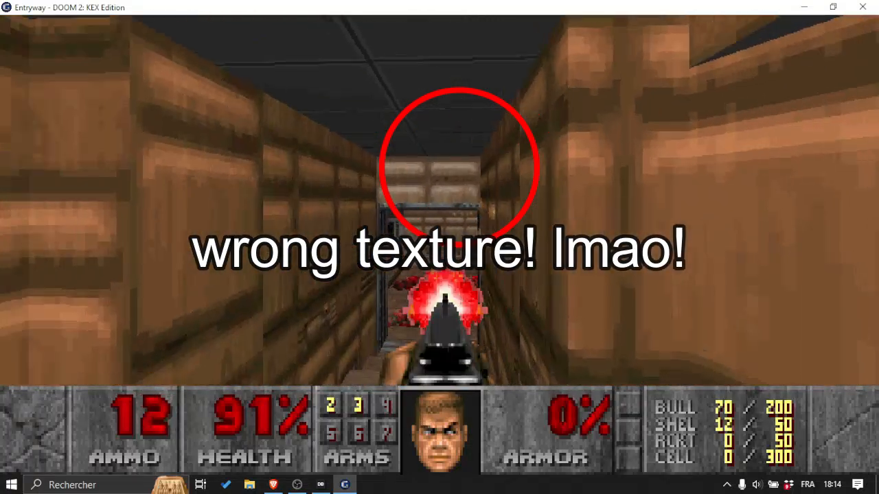
key("Escape")
left_click(352, 485)
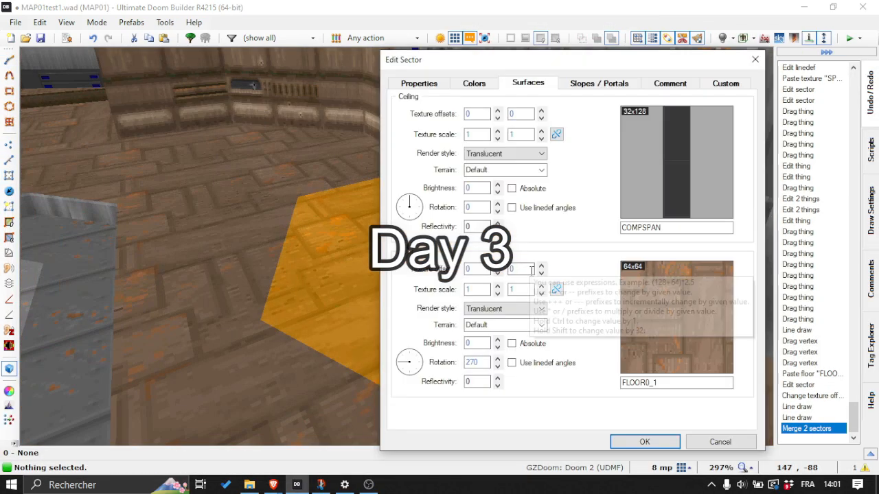
Step: Change the floor texture in front of the blue-lit door and paste the red FLOOR1_6 floor onto the demon's path
left_click(677, 317)
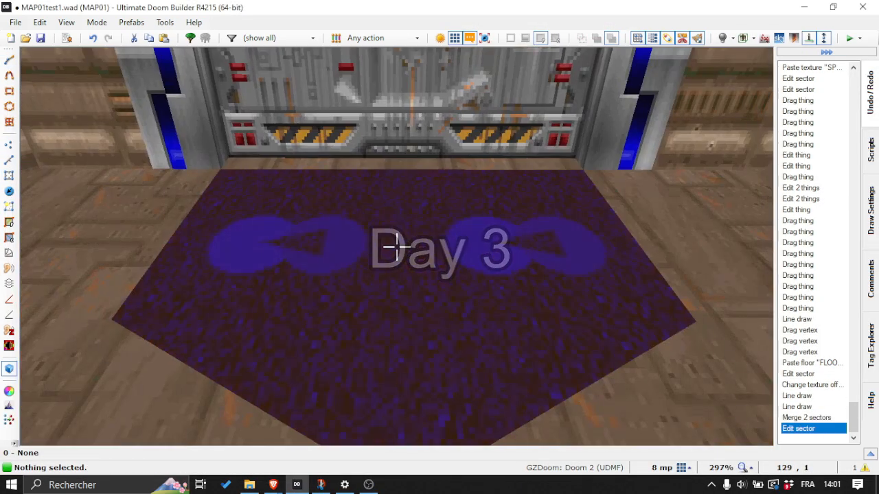
key("r")
key("ctrl+c")
key("ctrl+v")
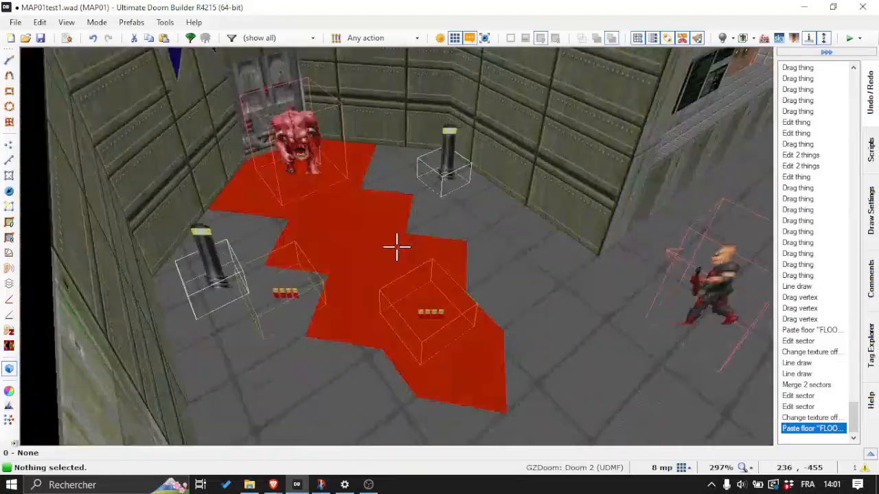
Step: Set the floor texture of the demon's path sector to FLOOR4_8
right_click(397, 247)
left_click(645, 347)
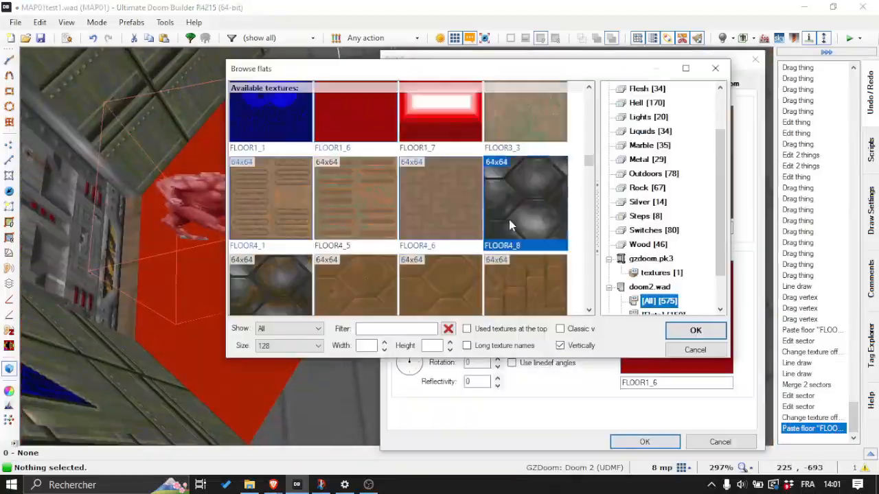
double_click(514, 226)
left_click(643, 441)
Step: Show the path sector in 2D Vertices mode and move one of its edge vertices onto the hexagon pattern
key("q")
scroll(375, 261, "up", 7)
key("v")
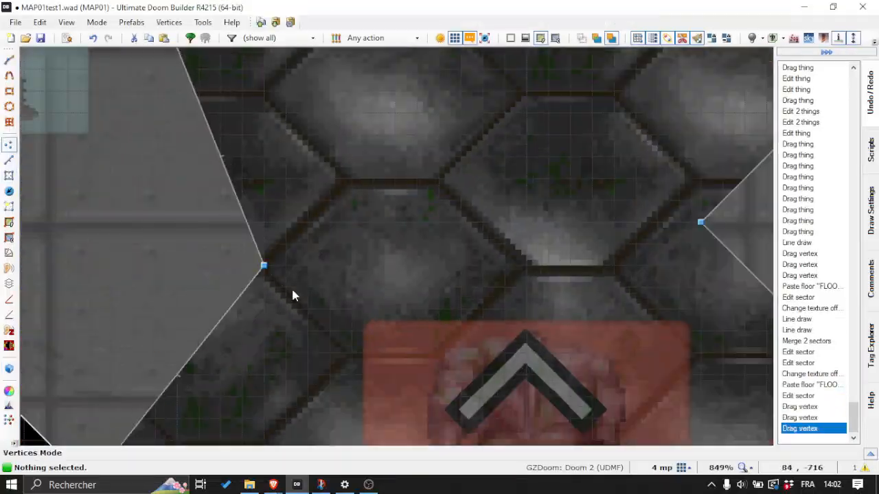
scroll(351, 312, "down", 3)
right_click_drag(558, 261, 661, 286)
scroll(311, 299, "down", 4)
Step: Reshape the path's left edge by moving vertices onto the hexagon corners, undoing the last misplaced vertex
scroll(370, 275, "up", 4)
right_click_drag(187, 267, 267, 326)
right_click_drag(267, 188, 227, 287)
scroll(285, 296, "down", 2)
right_click_drag(278, 96, 255, 237)
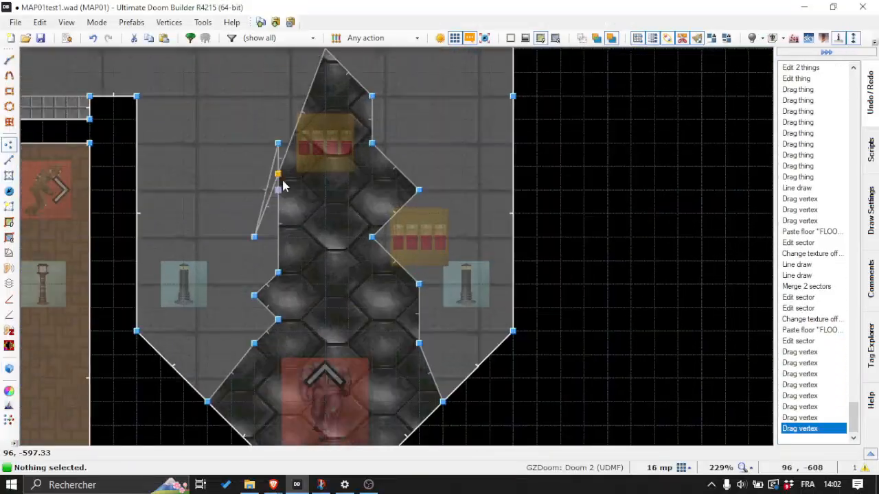
scroll(285, 186, "up", 2)
key("ctrl+z")
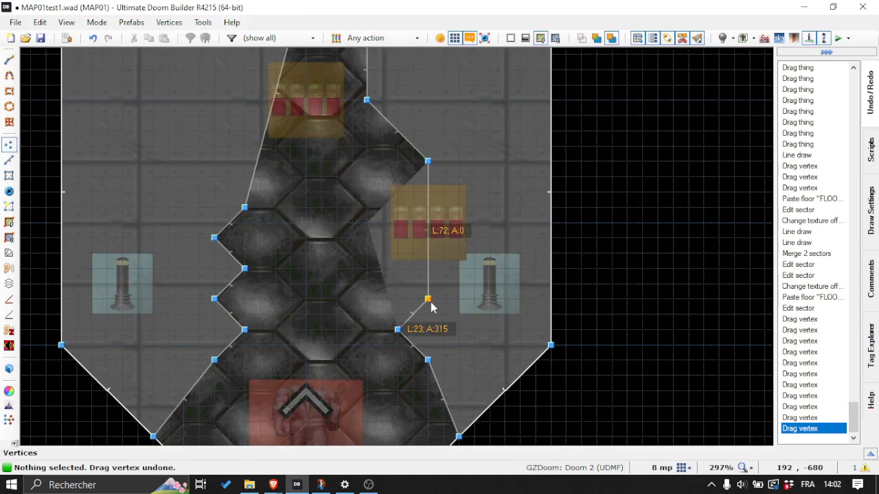
Step: Move the path's right-edge vertices onto the hexagon corners so they mirror the left zigzag
right_click_drag(429, 163, 399, 270)
right_click_drag(368, 102, 429, 239)
scroll(429, 240, "down", 2)
scroll(402, 142, "up", 1)
right_click_drag(393, 117, 413, 245)
Step: Pull the path's pointed tip back toward the zigzag edges and adjust a neighbouring vertex to the hexagons
scroll(412, 237, "down", 3)
scroll(439, 229, "up", 2)
scroll(254, 371, "up", 1)
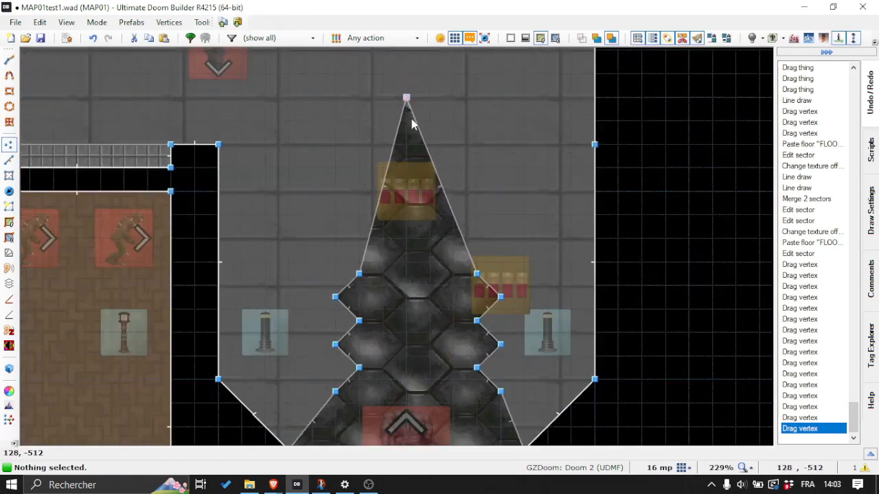
right_click_drag(407, 99, 407, 284)
scroll(392, 278, "up", 3)
right_click_drag(422, 293, 384, 267)
Step: Edit and move a linedef at the path's tip in Linedefs mode to follow the hexagon pattern
key("l")
right_click(457, 271)
right_click_drag(466, 269, 456, 217)
key("Return")
Step: Select the 15 zigzag linedefs around the path and move them together to line up with the hexagon pattern
scroll(486, 243, "down", 5)
scroll(526, 355, "up", 3)
left_click_drag(296, 79, 539, 298)
right_click_drag(542, 271, 529, 271)
left_click_drag(309, 87, 542, 298)
right_click_drag(520, 275, 506, 274)
Step: Shift the hexagonal floor's texture offsets to 7, 8 in the 3D view
key("space")
key("w")
key("Left")
key("Left")
key("Left")
key("Left")
key("Left")
key("Left")
key("Left")
key("Left")
key("Left")
key("w")
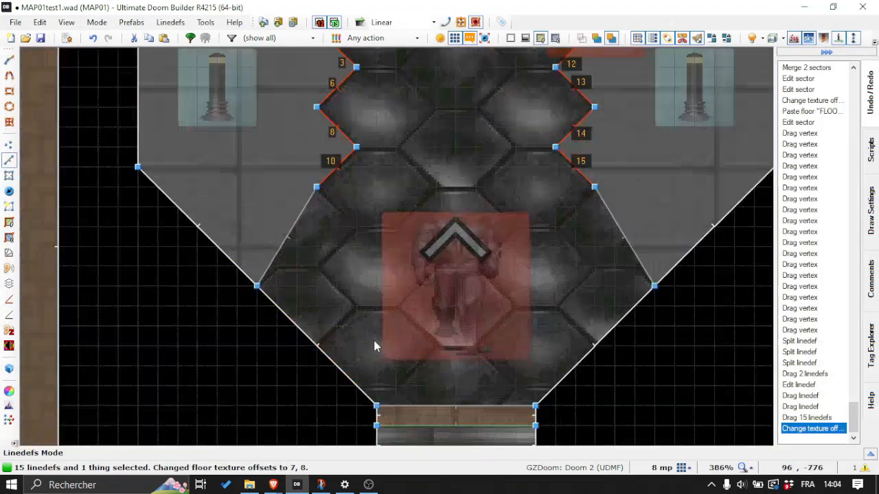
Step: Reshape the path's wide lower edges beside the demon by splitting linedefs and moving vertices onto the hexagon corners
right_click(295, 237)
key("Return")
right_click(236, 348)
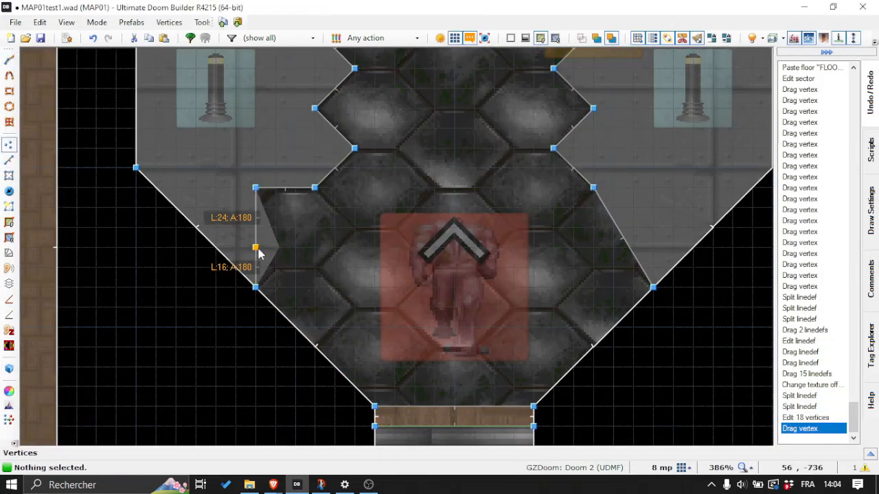
scroll(639, 267, "up", 1)
key("space")
right_click(508, 272)
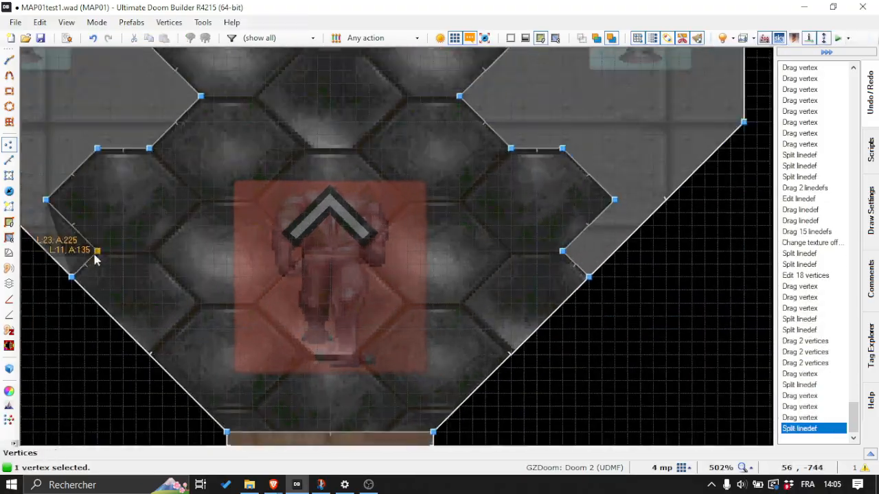
Step: Filter the textures by COMP and apply COMPSPAN to the back side of the recessed ceiling's edge
key("w")
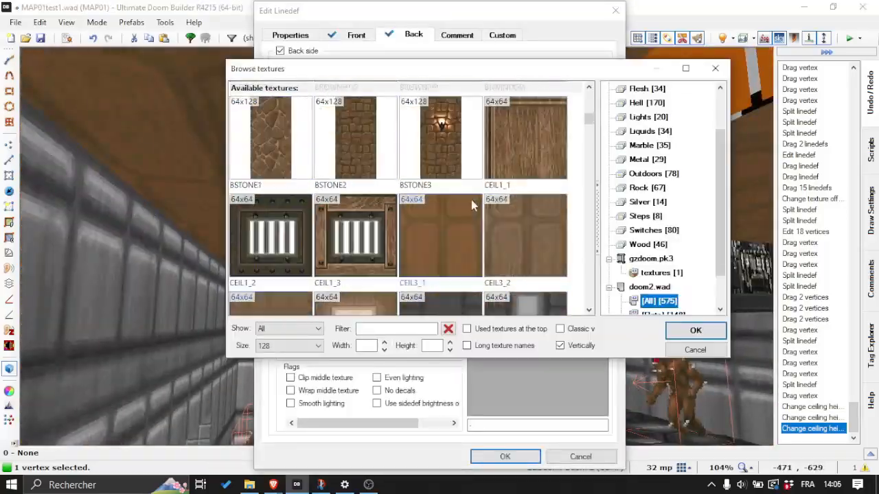
type("COMP")
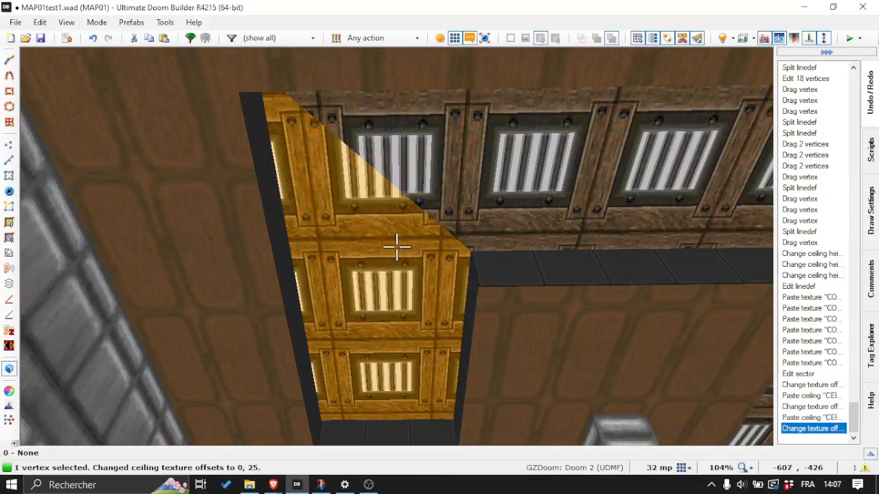
Step: Set the corner ceiling-light strip's texture offsets to -8, -41
key("Right")
key("Right")
key("Right")
key("Right")
key("Right")
key("Right")
key("Right")
key("Up")
key("Up")
key("Up")
key("Up")
key("Up")
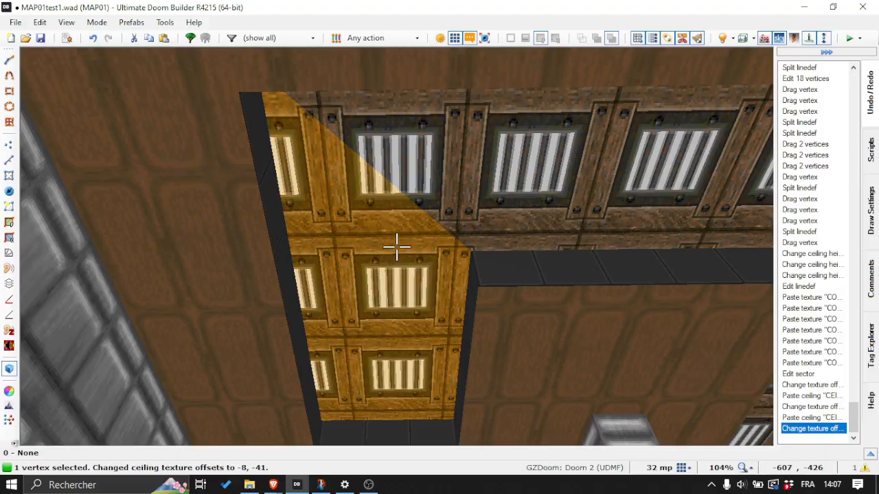
Step: Select the three ceiling-light sectors in the 2D map and reposition them together
key("q")
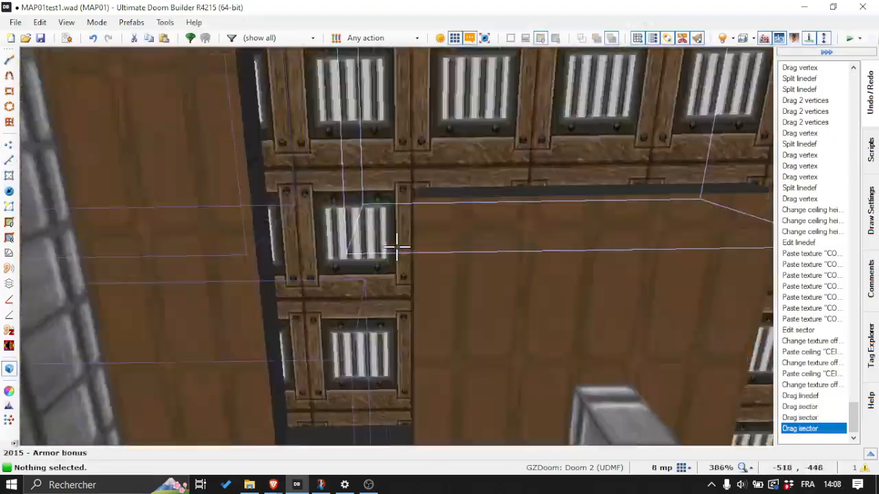
key("q")
scroll(561, 288, "up", 5)
left_click(430, 109)
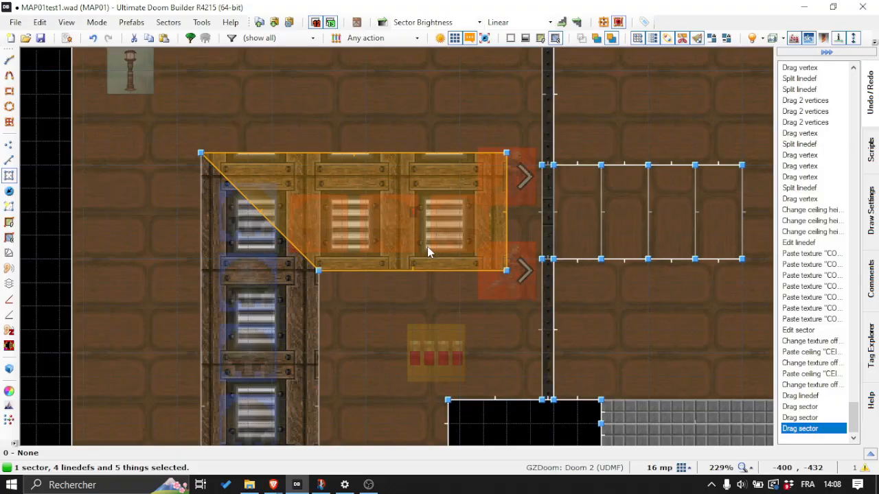
scroll(520, 253, "up", 2)
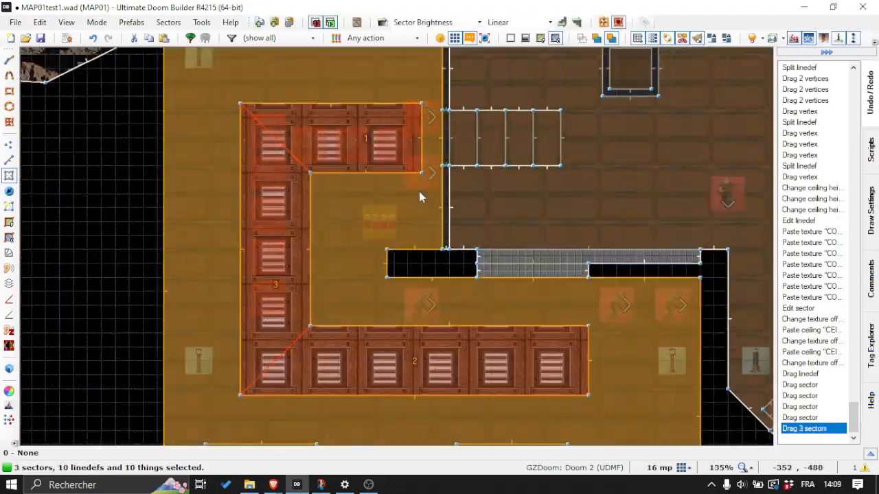
Step: Nudge the texture of the wall section with the damaged panels horizontally in the 3D view
key("q")
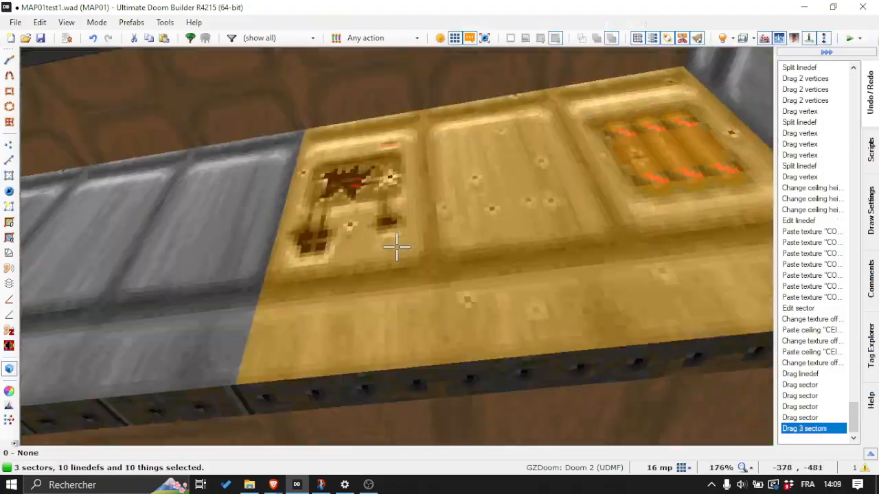
key("Right")
key("Right")
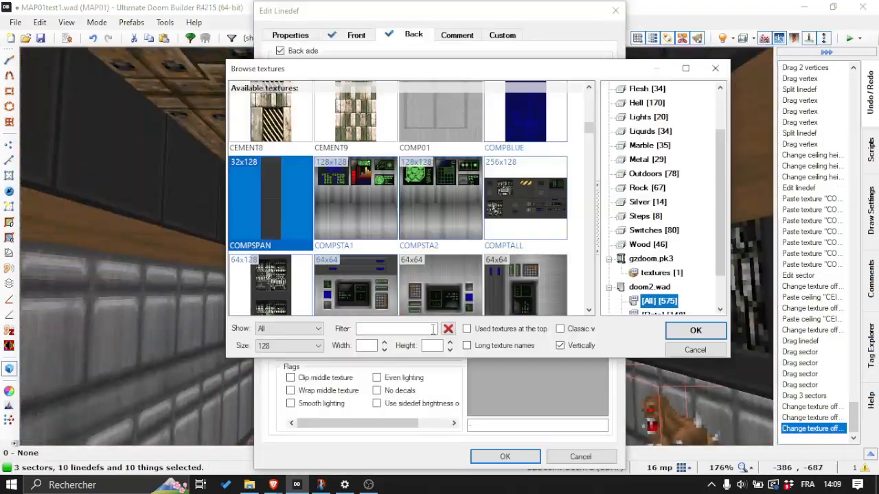
type("COMP")
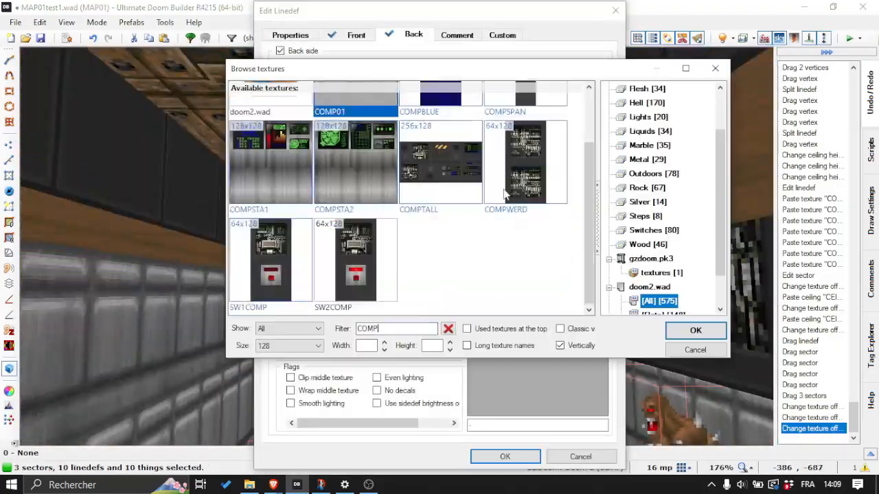
key("BackSpace")
key("BackSpace")
key("BackSpace")
key("BackSpace")
Step: Filter the textures by STEP and apply STEP5 to the edges of the recessed ceiling lights
type("STEP")
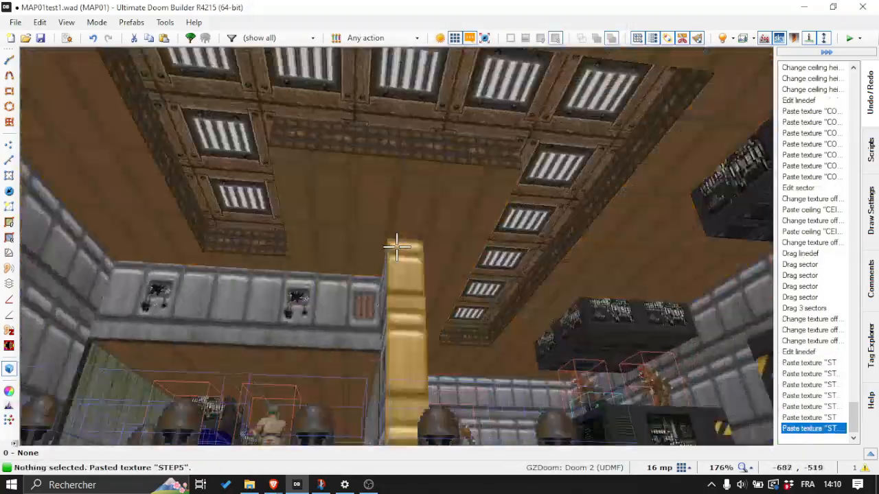
Step: Filter the flats and apply the one with red lights to the ceiling of the narrow room's long central sector
key("q")
key("t")
scroll(491, 170, "down", 3)
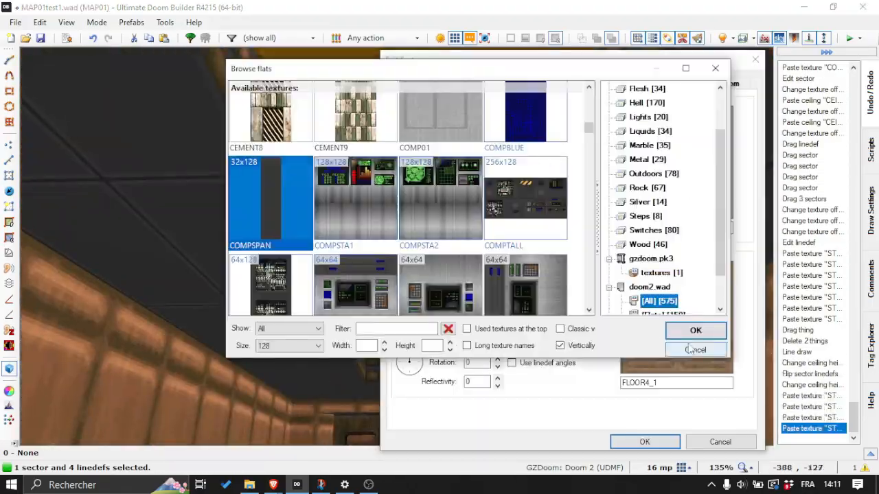
type("L")
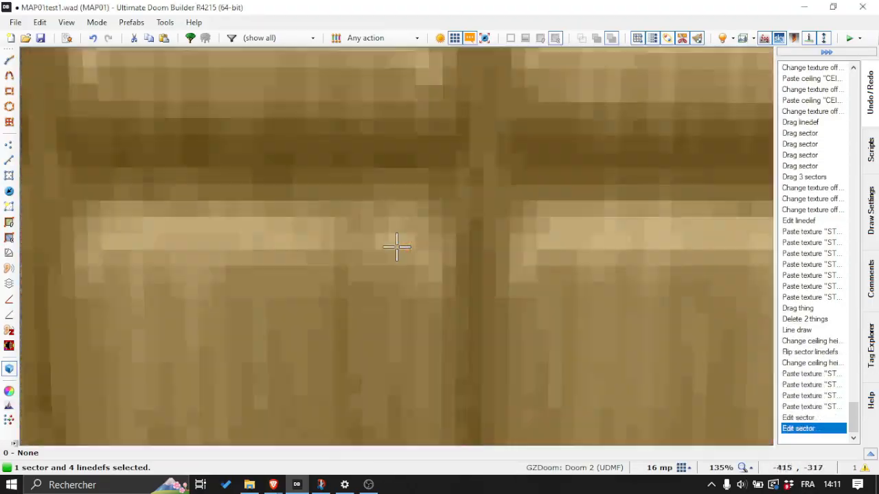
key("q")
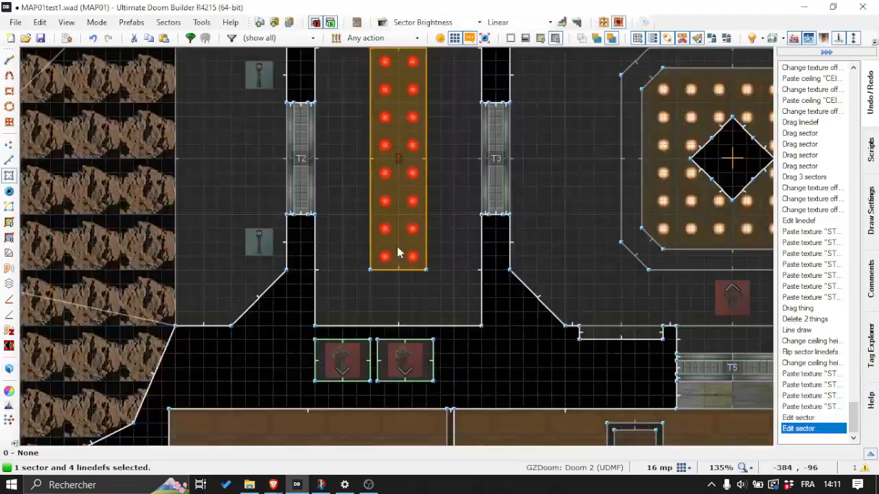
Step: Draw a border sector around the red-light strip and assign it the Light Flicker special
key("space")
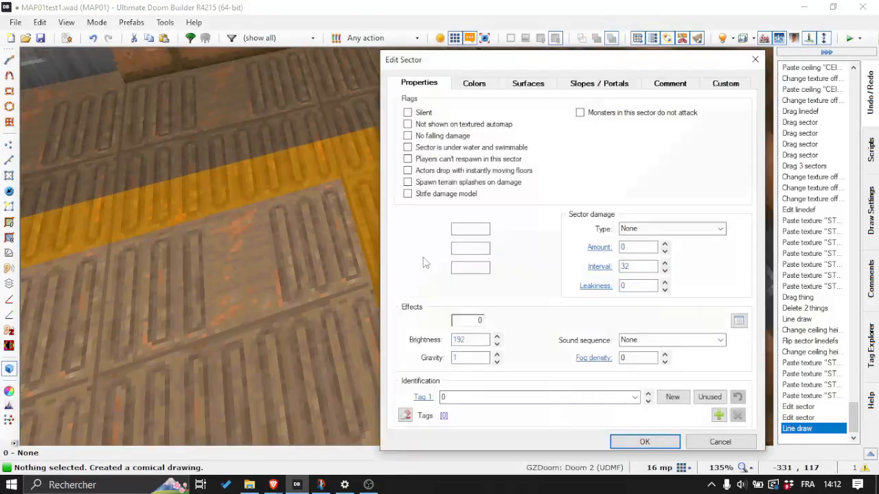
key("Return")
left_click(539, 322)
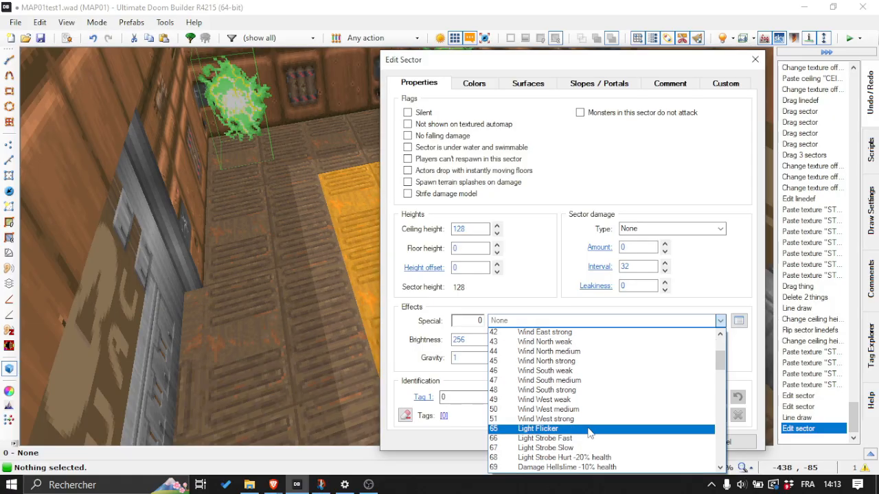
left_click(589, 431)
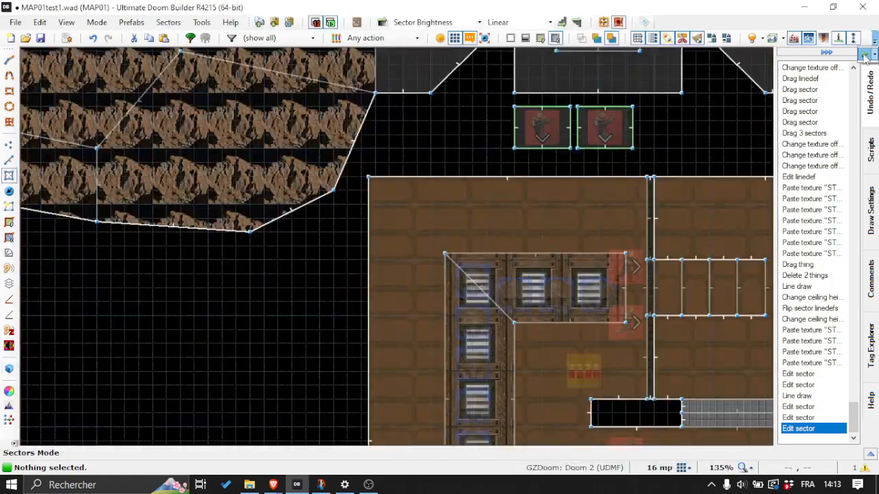
Step: Playtest the map in DOOM 2 and examine the light effect in the room with the red ceiling lights
key("F9")
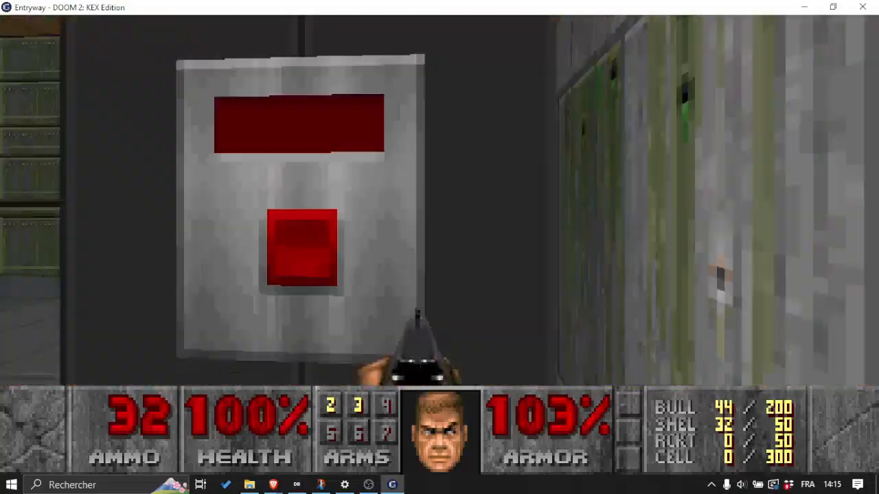
key("Tab")
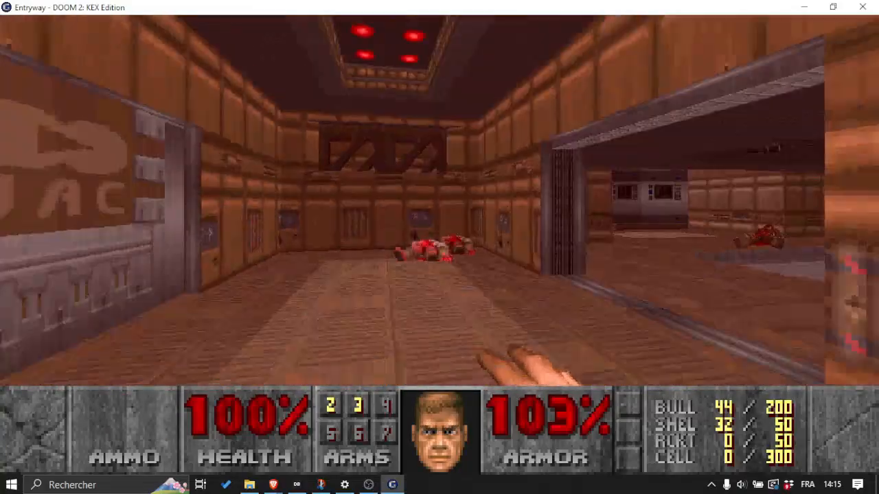
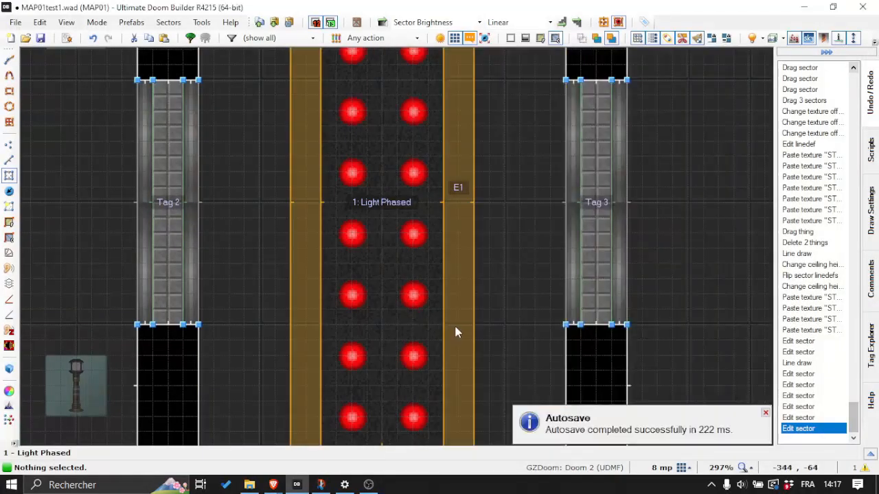
Step: Choose another light special for the border sector around the red ceiling lights
right_click(454, 323)
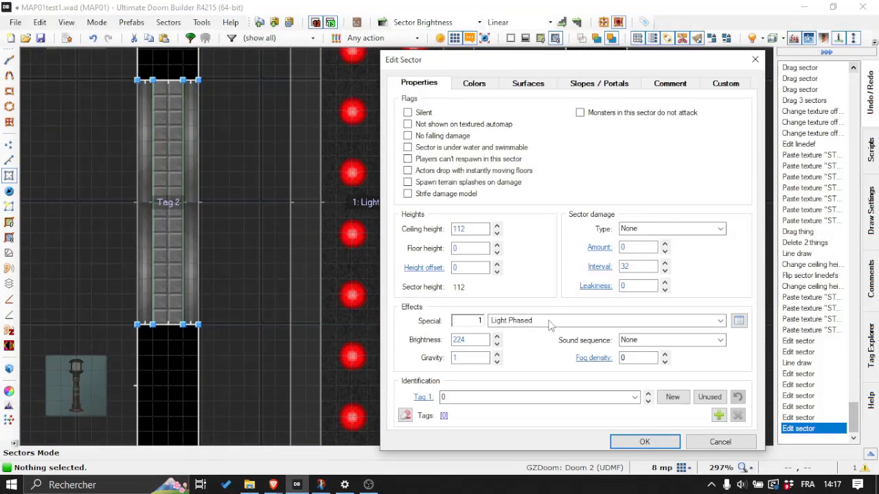
scroll(580, 370, "down", 3)
left_click(601, 395)
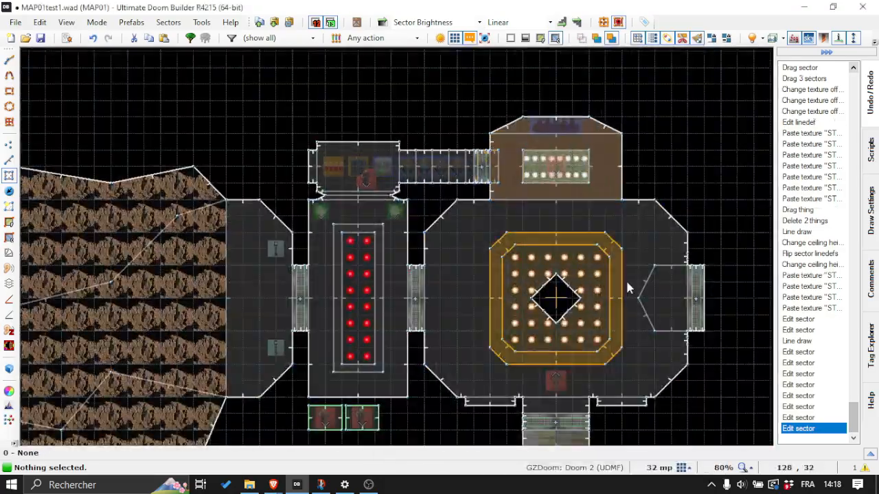
Step: Select the eight sectors of the long room at the map's south end and move them farther south with their things
scroll(625, 279, "up", 10)
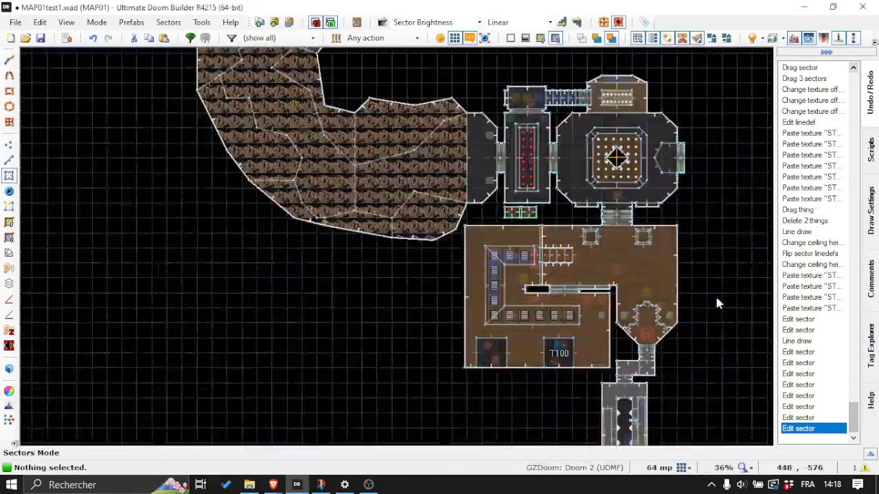
key("q")
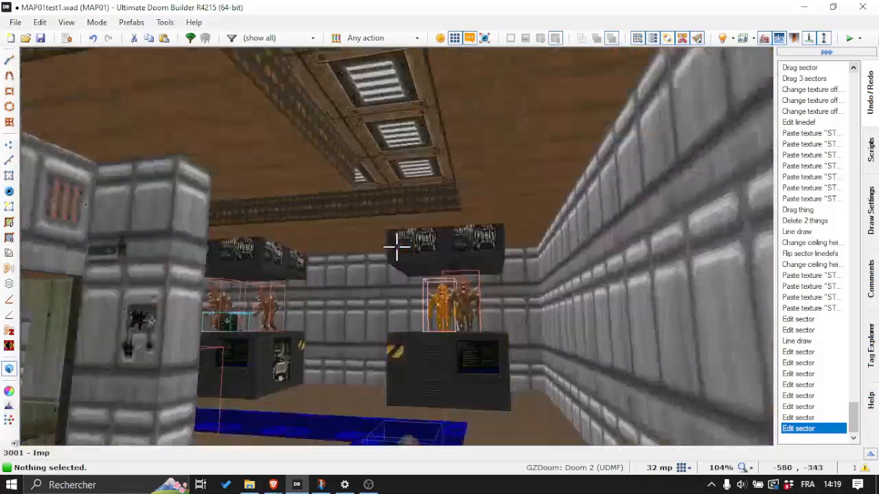
key("q")
scroll(693, 262, "down", 1)
key("q")
key("q")
scroll(523, 292, "up", 1)
left_click_drag(389, 165, 547, 412)
scroll(563, 364, "down", 1)
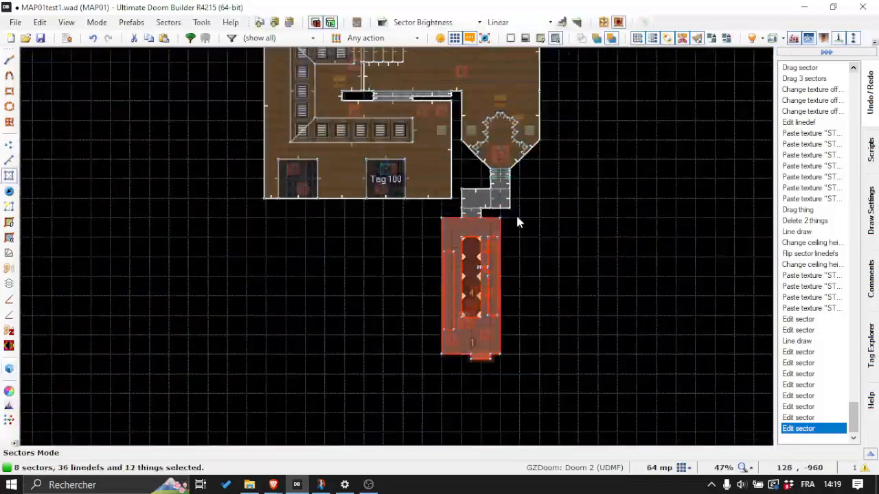
scroll(516, 214, "up", 4)
scroll(487, 220, "down", 6)
scroll(489, 221, "up", 3)
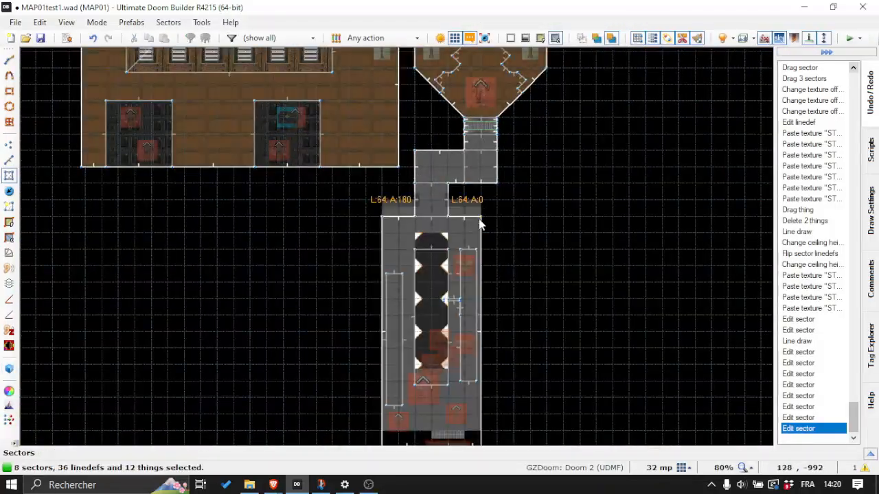
scroll(439, 187, "up", 2)
scroll(570, 162, "down", 3)
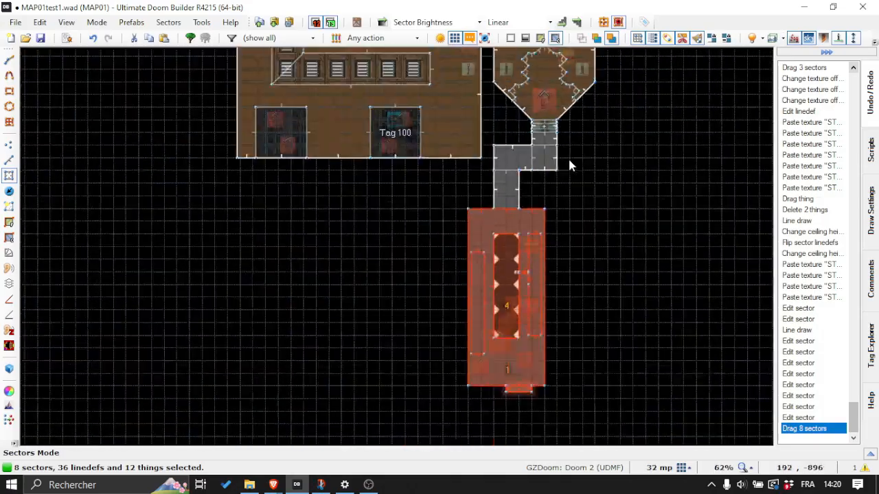
Step: Select the two sectors forming the corridor bend above the southern room and move them south
key("c")
scroll(567, 124, "up", 3)
left_click_drag(574, 186, 395, 264)
right_click_drag(519, 225, 519, 267)
scroll(614, 344, "down", 3)
scroll(618, 343, "up", 1)
middle_click_drag(624, 344, 623, 303)
scroll(622, 213, "down", 2)
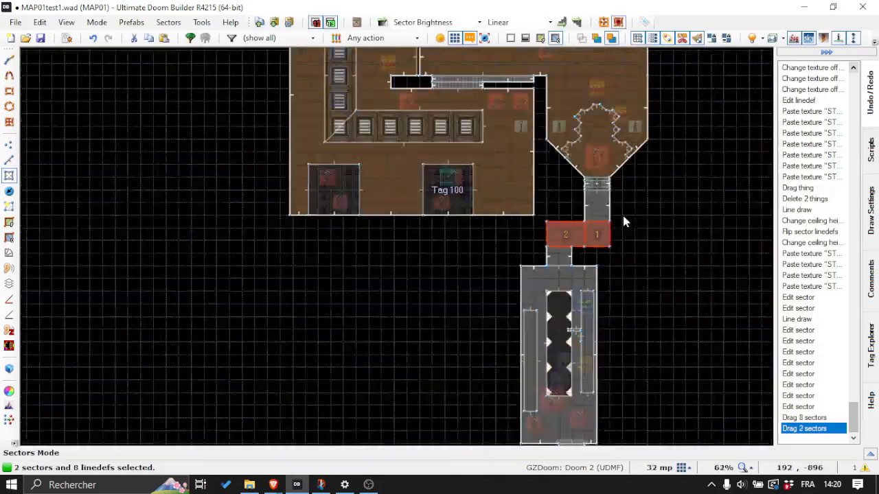
scroll(604, 385, "up", 2)
left_click_drag(606, 422, 494, 198)
scroll(582, 212, "down", 1)
middle_click_drag(568, 219, 490, 254)
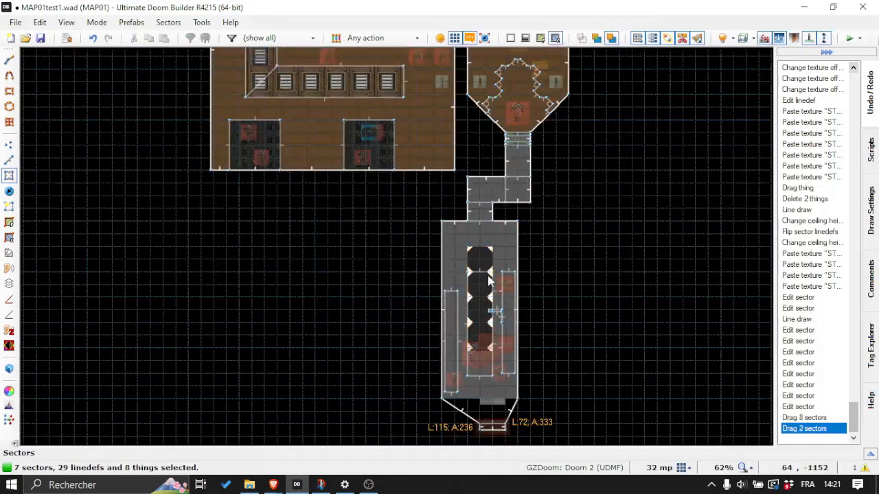
right_click_drag(489, 297, 489, 298)
scroll(473, 433, "up", 6)
scroll(340, 295, "down", 6)
key("ctrl+z")
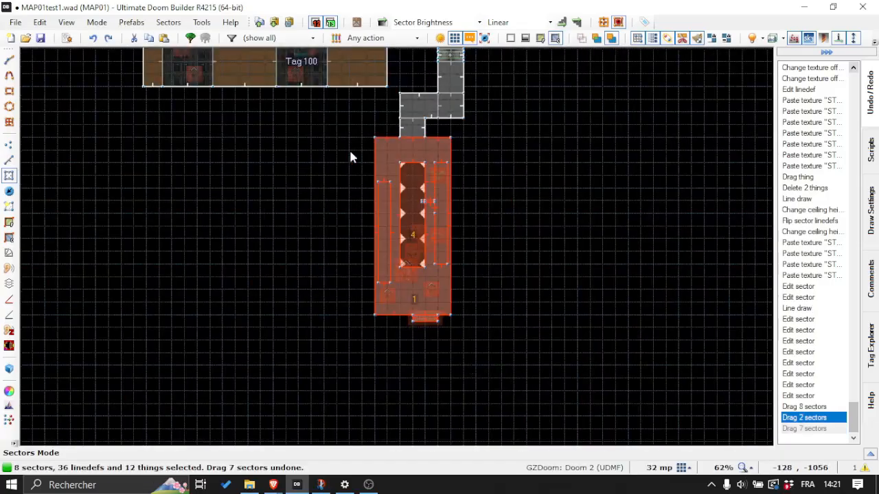
Step: Select all vertices and things of the long southern room and move them farther south
scroll(316, 180, "up", 1)
key("v")
left_click_drag(546, 396, 305, 106)
scroll(404, 113, "up", 1)
right_click_drag(400, 127, 404, 215)
scroll(487, 215, "down", 2)
Step: Move the four vertices of the southern room's north edge up toward the corridor bend and inspect the enlarged room in 3D
scroll(468, 98, "up", 3)
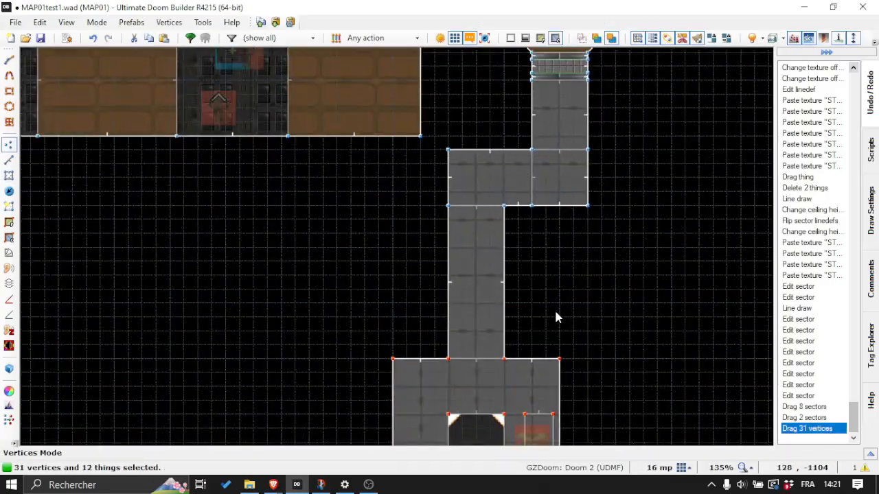
right_click_drag(449, 338, 448, 228)
key("q")
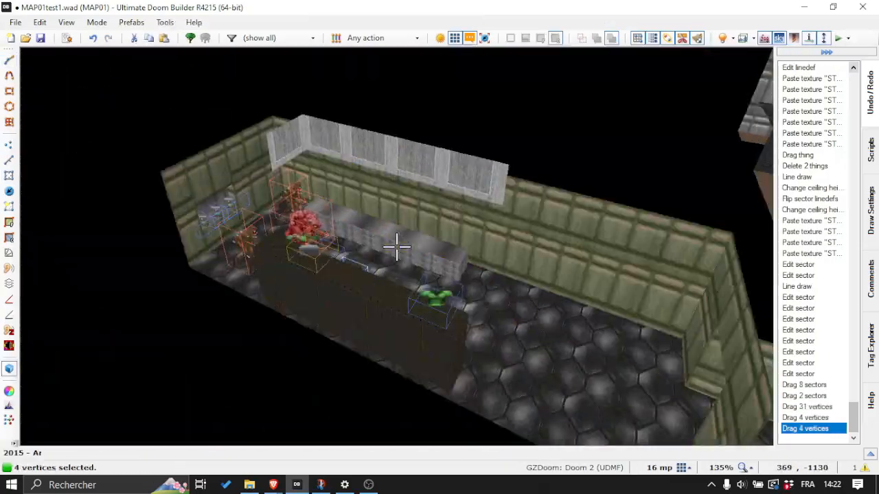
key("w")
key("q")
scroll(398, 251, "down", 4)
middle_click_drag(415, 68, 454, 256)
key("q")
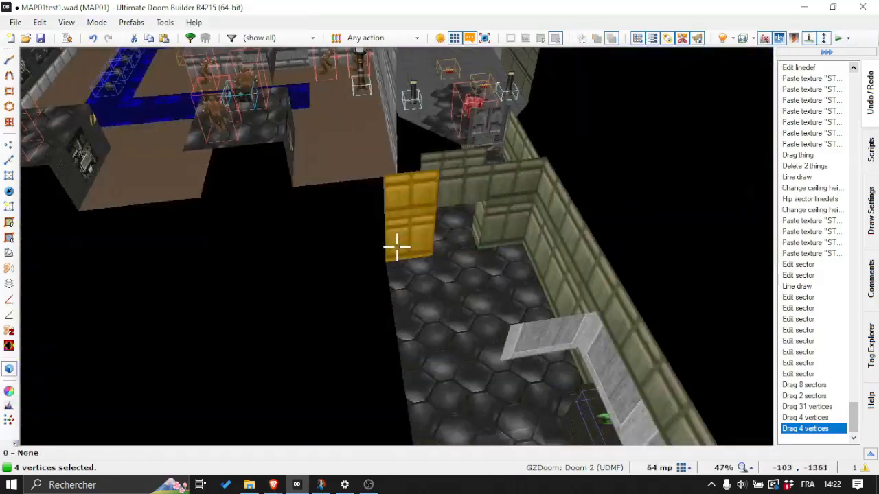
key("q")
Step: Select the southern room together with its connecting corridor and move them slightly north as one block
scroll(462, 215, "up", 3)
scroll(403, 214, "down", 1)
scroll(456, 247, "down", 3)
left_click_drag(496, 387, 402, 193)
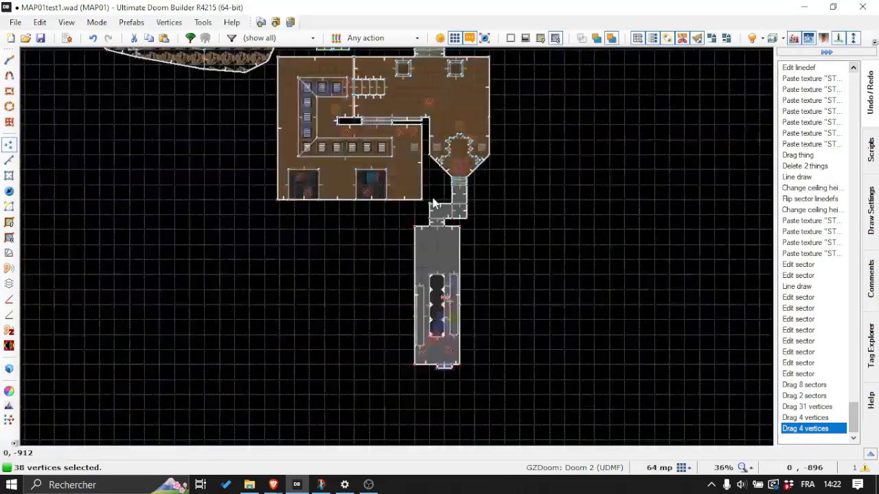
scroll(433, 201, "up", 2)
key("s")
key("v")
right_click_drag(481, 220, 481, 209)
scroll(385, 211, "up", 2)
scroll(396, 346, "down", 1)
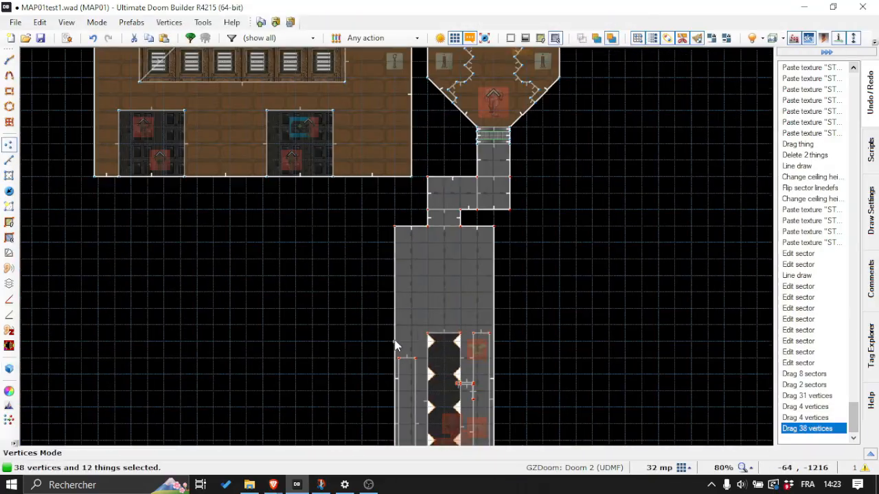
Step: Split the southern room's west wall and draw a rectangular passage about 32 by 192 units against its upper part
right_click(396, 330)
scroll(161, 137, "down", 1)
left_click(9, 91)
left_click(342, 275)
left_click(329, 200)
Step: Draw a rectangular room about 192 by 608 units on the west side of the new passage
left_click(9, 91)
left_click(394, 180)
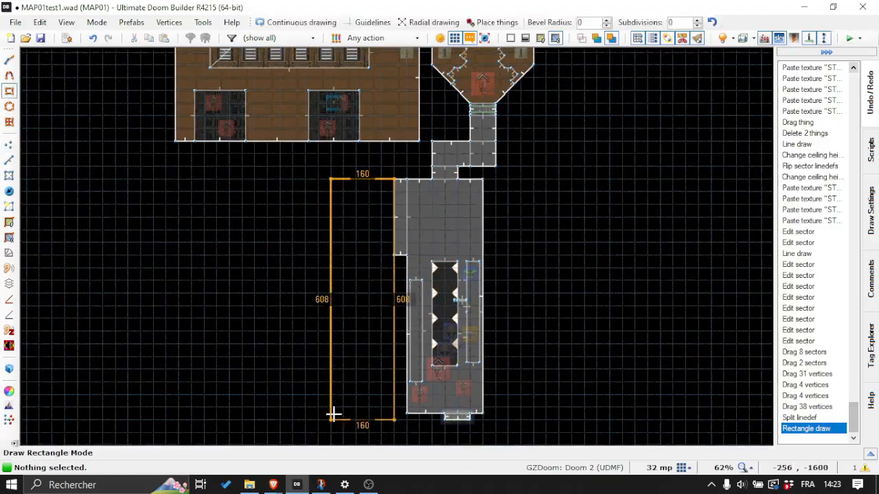
left_click(311, 414)
scroll(440, 261, "down", 1)
key("q")
key("q")
scroll(440, 275, "up", 2)
Step: Draw a second passage and a third matching room farther west, and inspect the rooms in 3D
left_click(9, 91)
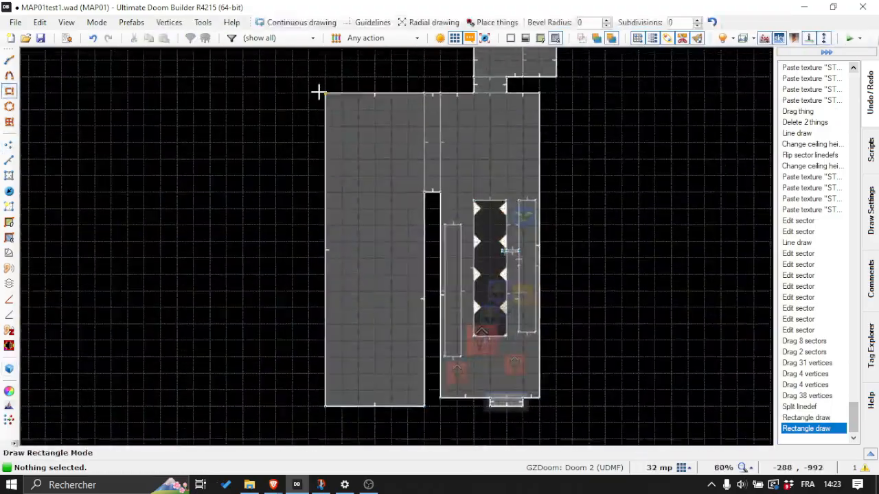
key("q")
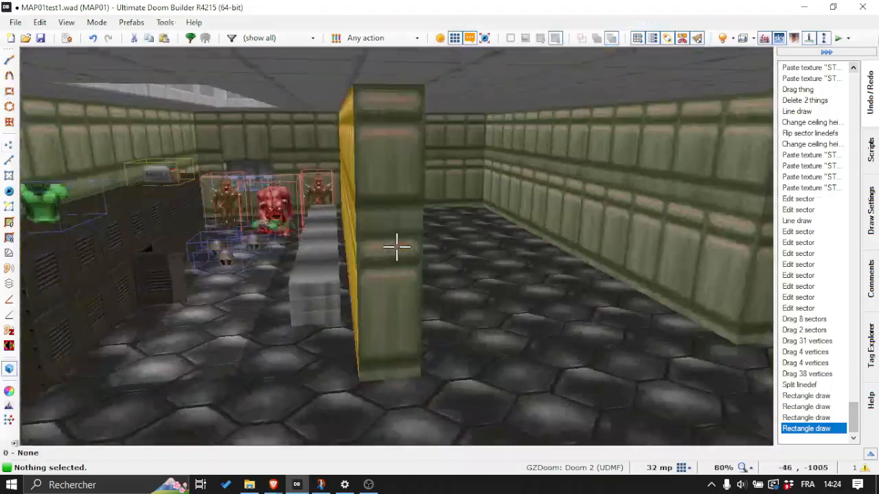
key("w")
key("s")
key("q")
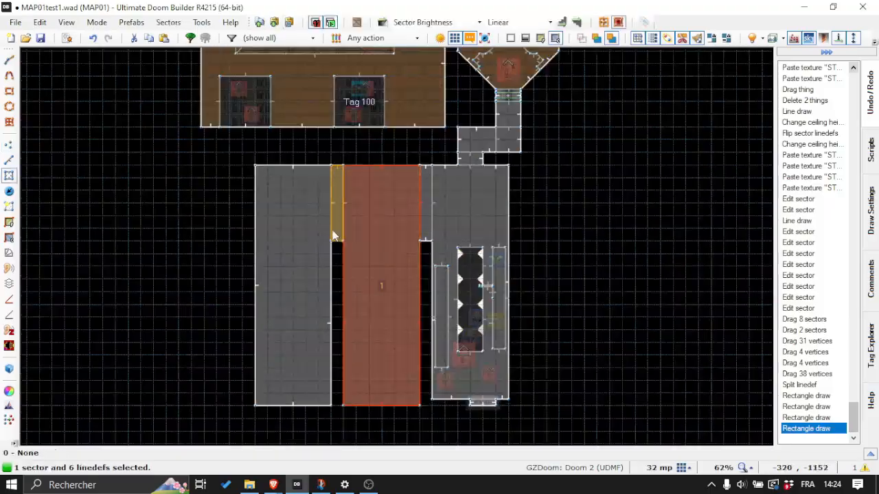
Step: Move the westernmost new room farther west to widen the gap to the middle room
right_click(302, 350)
key("Return")
right_click_drag(264, 325, 238, 324)
Step: Try auto-aligning the new rooms' wall textures horizontally in the 3D view
key("q")
key("w")
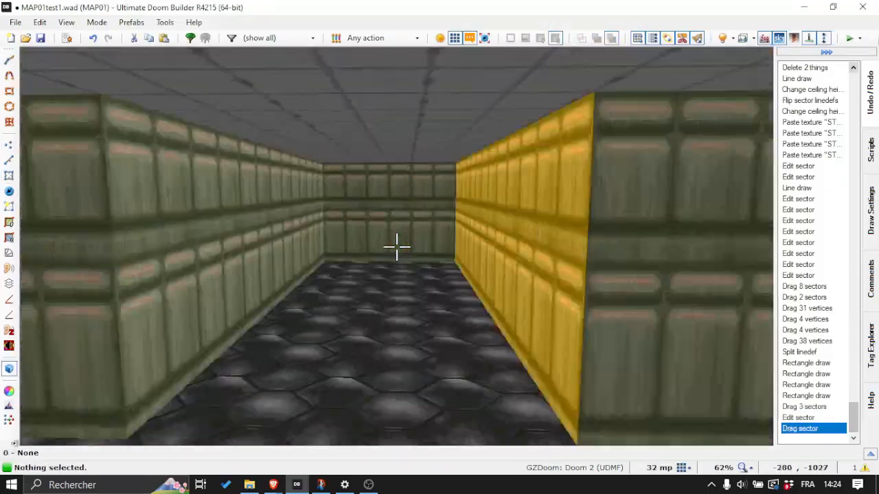
key("e")
key("a")
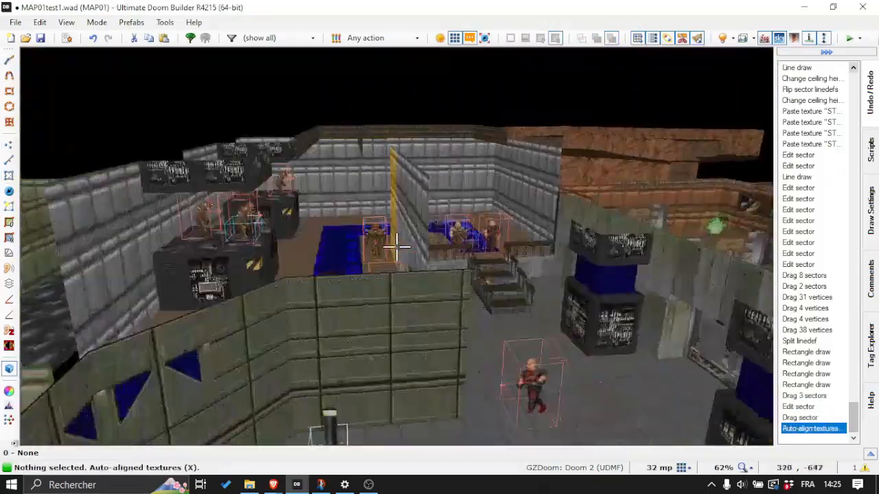
key("q")
scroll(414, 274, "up", 3)
key("ctrl+v")
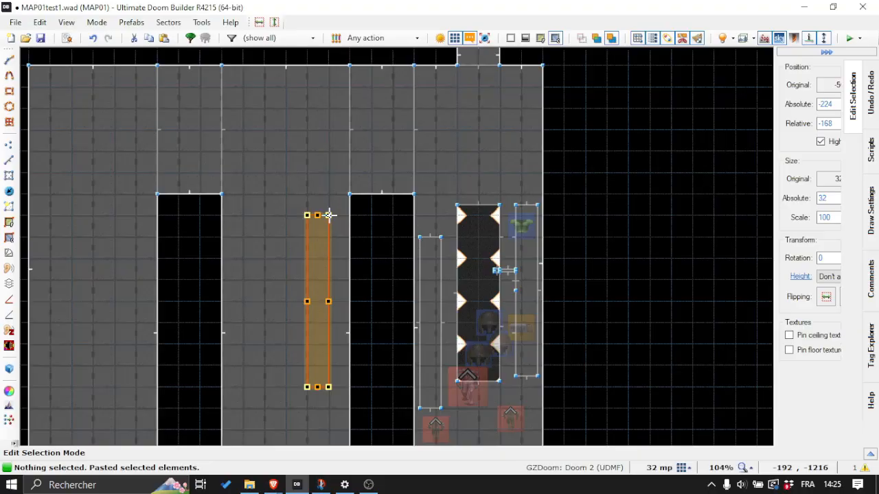
scroll(285, 259, "down", 2)
left_click_drag(304, 284, 495, 273)
left_click_drag(501, 222, 302, 150)
scroll(288, 130, "up", 5)
key("Escape")
key("q")
key("q")
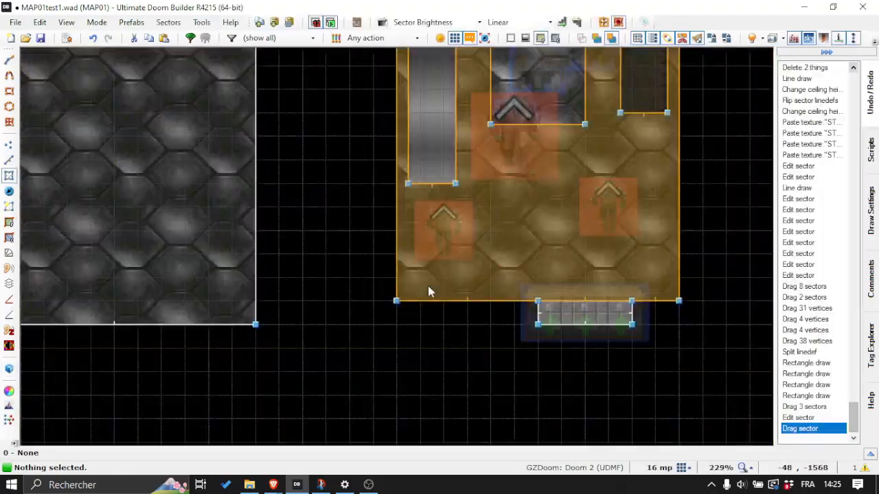
Step: Copy the narrow metal counter sector, rotate the copy to 270 degrees and place it near the north wall of the middle room
scroll(428, 287, "down", 5)
left_click(434, 241)
key("ctrl+c")
key("ctrl+v")
left_click_drag(673, 150, 747, 247)
left_click_drag(682, 296, 399, 118)
scroll(399, 118, "up", 4)
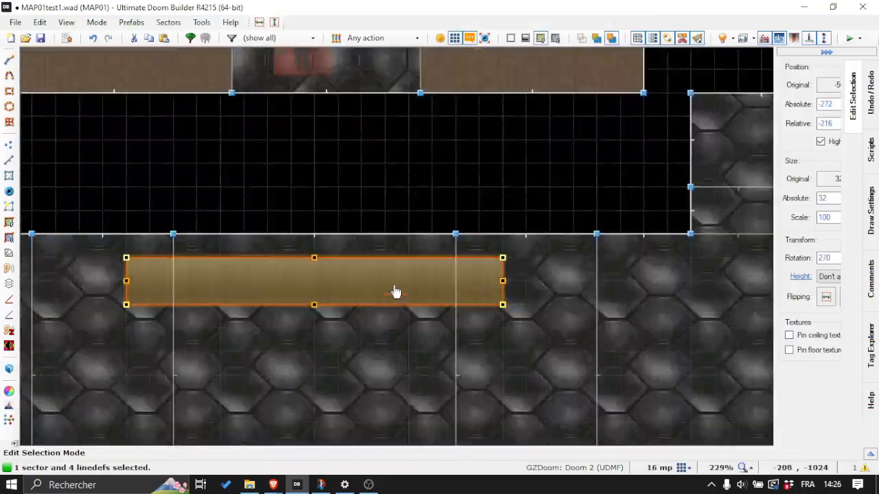
scroll(396, 292, "down", 6)
key("q")
key("q")
key("c")
Step: Draw a line across the dark cabinet sector in the eastern room, level with the small fixture beside it
scroll(472, 246, "up", 4)
scroll(477, 277, "up", 5)
key("ctrl+d")
left_click(375, 311)
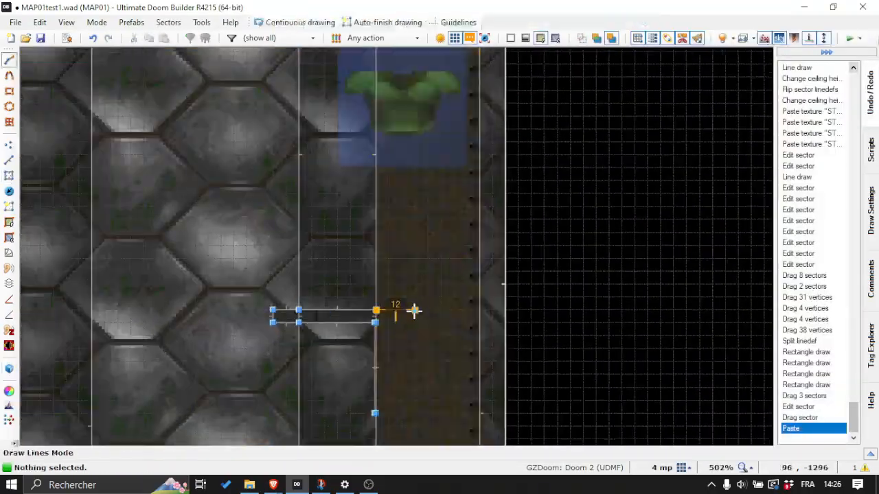
left_click(479, 310)
Step: Paste a copy of the divided-off cabinet section into the middle room and delete the thing on it
scroll(478, 310, "down", 4)
left_click(477, 240)
key("ctrl+v")
scroll(371, 335, "up", 5)
key("t")
key("Delete")
scroll(484, 337, "down", 5)
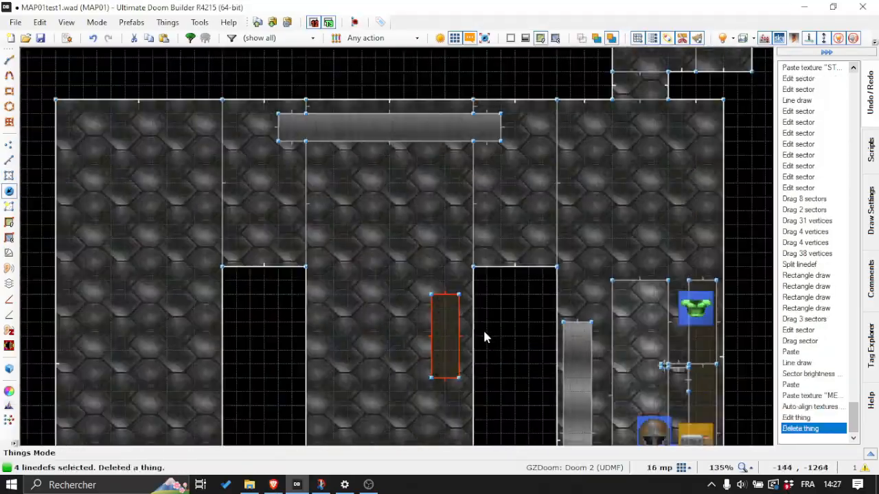
scroll(484, 338, "up", 1)
key("s")
scroll(510, 216, "down", 1)
key("q")
key("q")
scroll(475, 289, "down", 1)
key("ctrl+d")
key("bracketright")
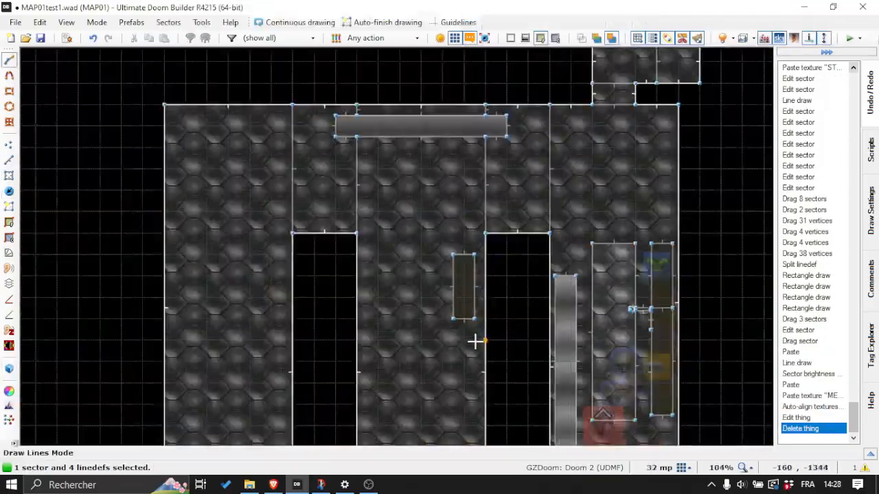
key("Escape")
Step: Stretch the pasted cabinet sector in the middle room southward and move it east, closer to the room's east wall
scroll(477, 338, "up", 1)
key("bracketleft")
right_click_drag(473, 406, 474, 461)
scroll(496, 387, "down", 2)
key("q")
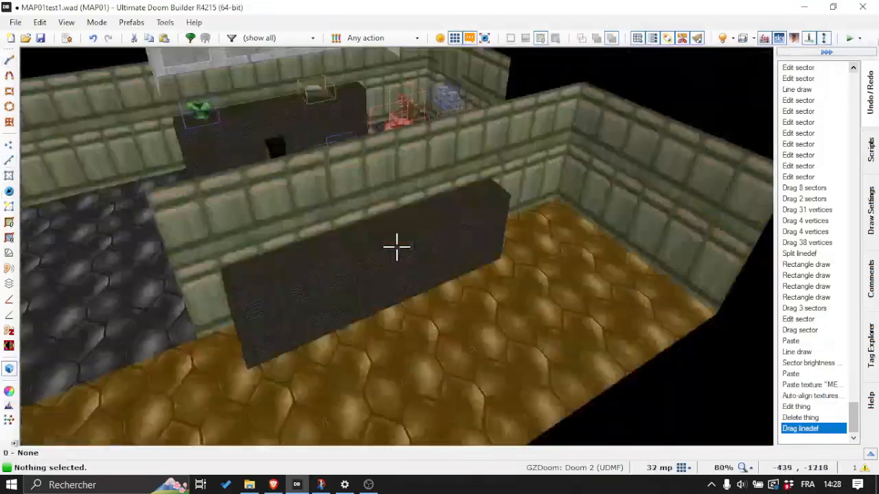
key("q")
scroll(391, 371, "up", 3)
key("s")
right_click_drag(384, 364, 402, 364)
scroll(392, 370, "up", 1)
key("q")
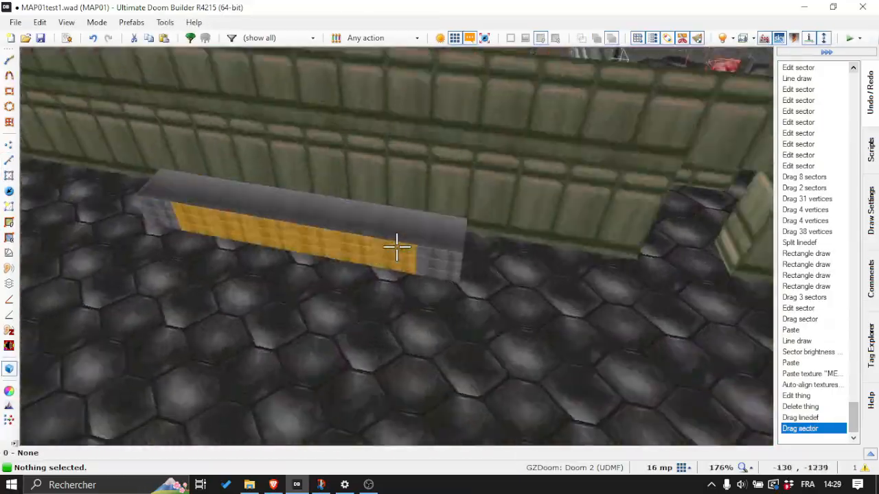
Step: Merge the floor sectors of the connected southern rooms into a single sector
key("q")
scroll(369, 276, "down", 2)
left_click(364, 275)
left_click(254, 254)
left_click(165, 254)
left_click(445, 240)
left_click(560, 222)
key("shift+j")
key("q")
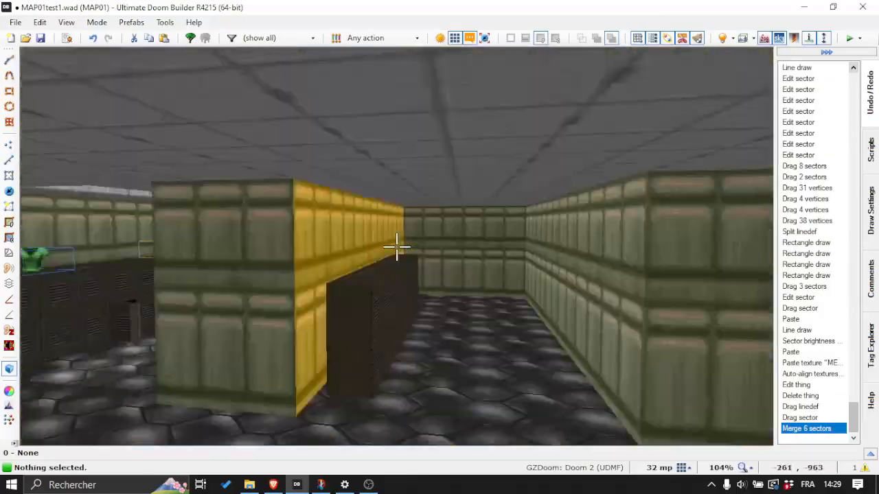
Step: Draw a 64 by 64 alcove sector in the solid block between the west and middle rooms, adjoining the middle room
key("q")
key("ctrl+shift+d")
scroll(440, 241, "up", 1)
left_click(258, 189)
left_click(314, 245)
scroll(330, 258, "down", 1)
Step: Paste three copies of the alcove sector at even spacing southward along the middle room's west wall
key("ctrl+c")
key("ctrl+v")
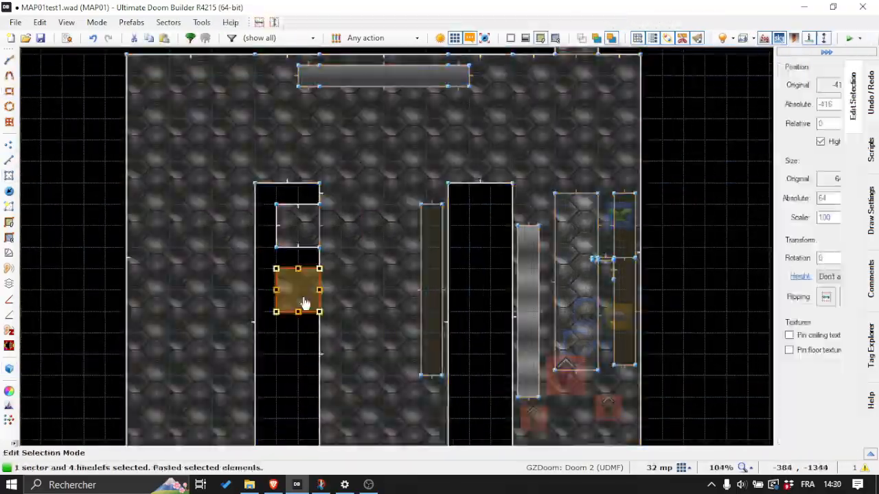
key("Return")
key("ctrl+v")
key("Return")
key("q")
key("q")
scroll(398, 247, "down", 3)
key("ctrl+v")
key("Return")
scroll(388, 238, "up", 3)
key("q")
key("q")
Step: Move the monster beside the eastern metal counter slightly east and place a Stimpack in the centre of the southernmost alcove
key("t")
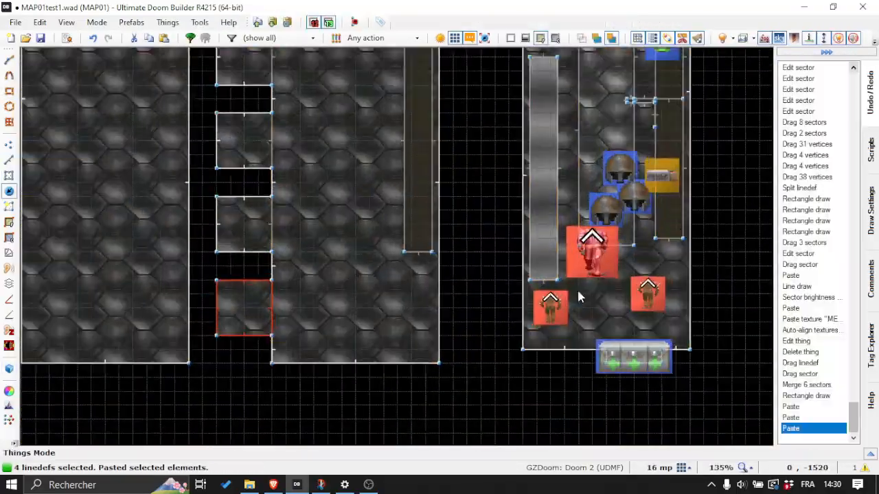
right_click_drag(552, 306, 578, 307)
right_click(231, 308)
double_click(304, 277)
right_click_drag(230, 307, 244, 308)
scroll(328, 347, "down", 3)
scroll(294, 317, "up", 3)
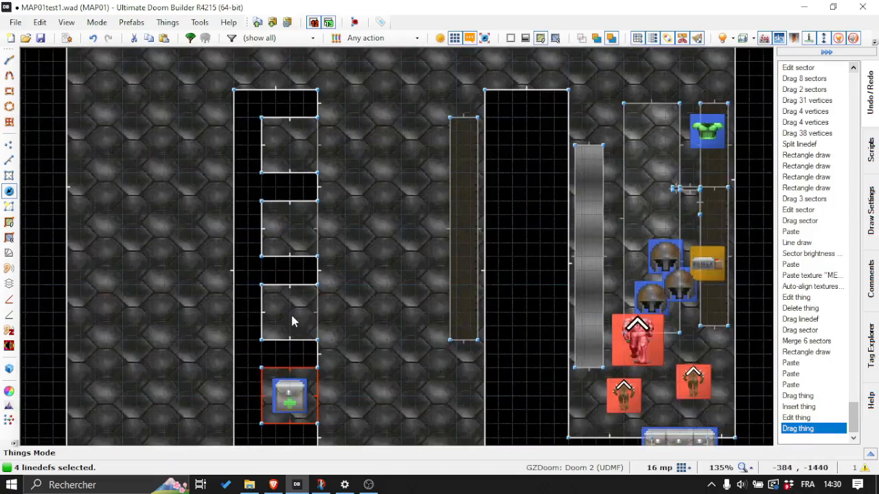
Step: Insert an Ammo clip in the third alcove from the north and another one beside it in the middle room
right_click(292, 315)
left_click(256, 203)
left_click(304, 212)
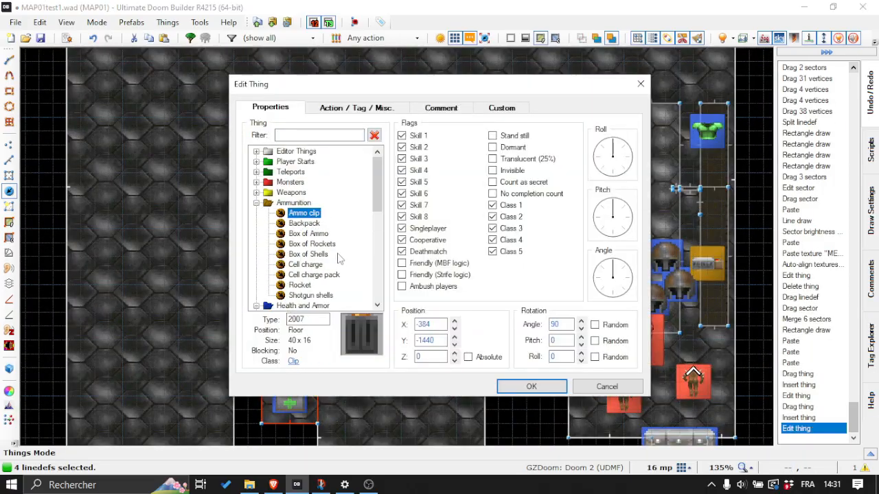
double_click(304, 212)
right_click(363, 318)
double_click(304, 213)
right_click_drag(364, 318, 376, 319)
scroll(394, 378, "down", 2)
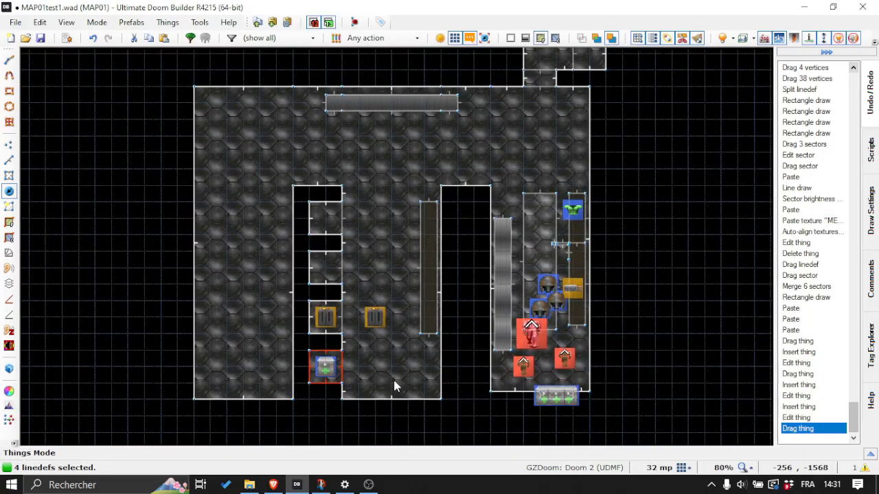
key("q")
key("e")
key("q")
scroll(329, 354, "up", 2)
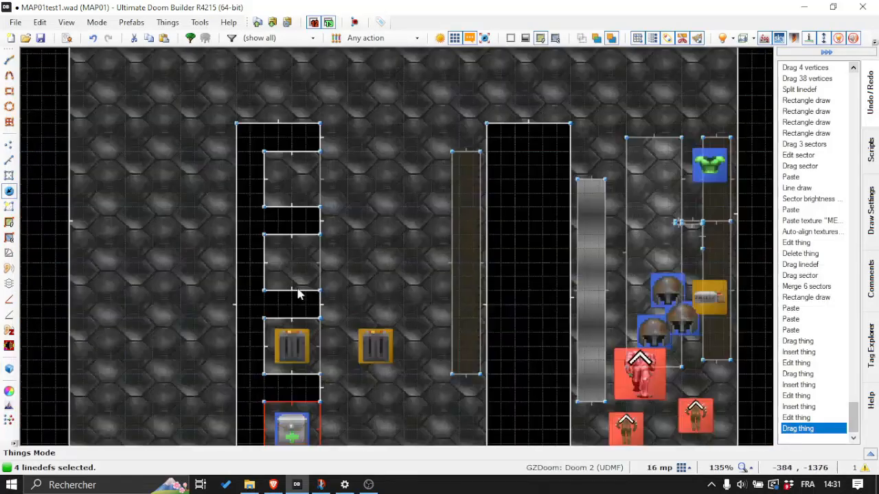
Step: Insert monsters in the three northern alcoves, with a Former Sergeant (stealth) in the second one
right_click(299, 266)
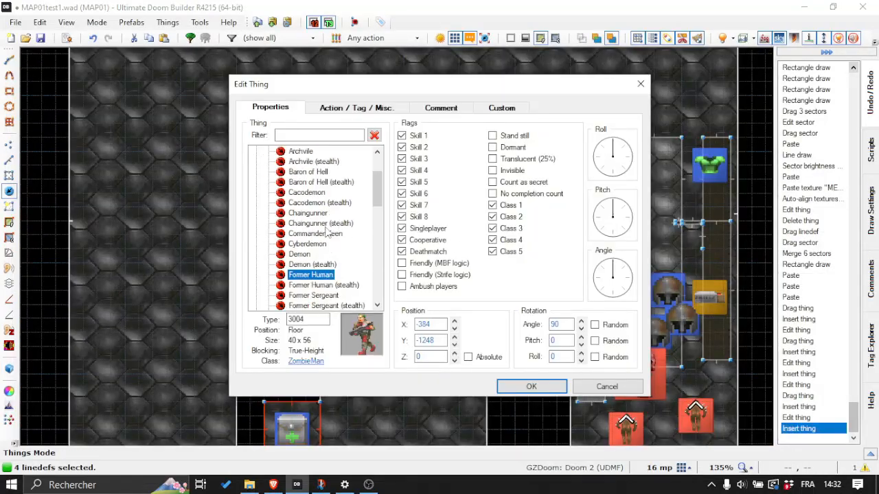
double_click(324, 285)
right_click(294, 261)
double_click(326, 306)
right_click(335, 301)
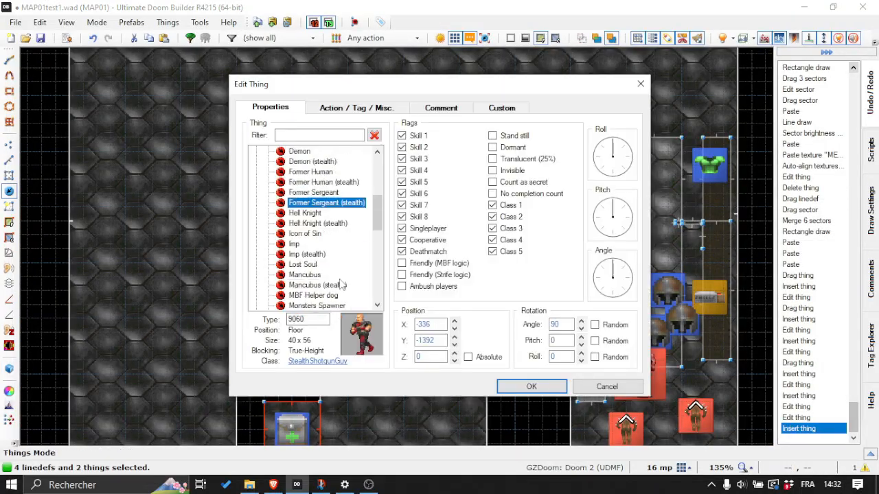
left_click(512, 384)
left_click_drag(333, 305, 307, 346)
scroll(338, 315, "down", 2)
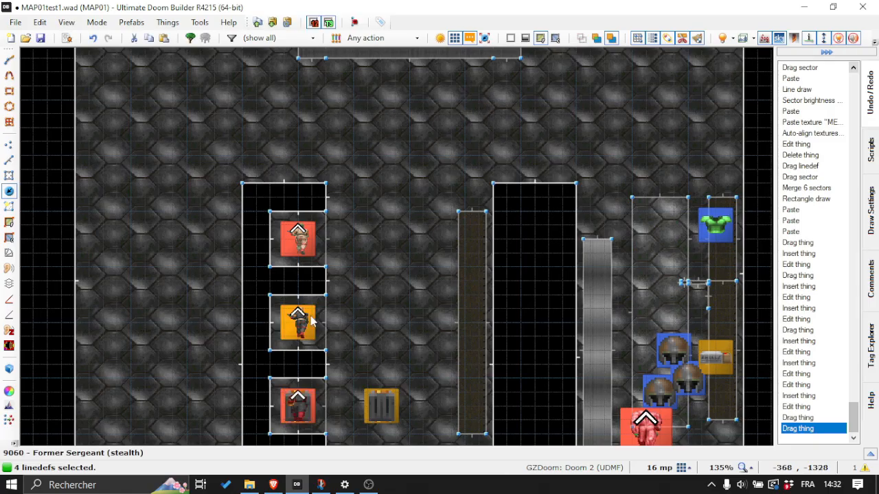
Step: Set the alcove monsters, including the Former Human in the north alcove, to ambush players and move the alcove's ammo clip into the middle room
right_click(302, 242)
double_click(304, 295)
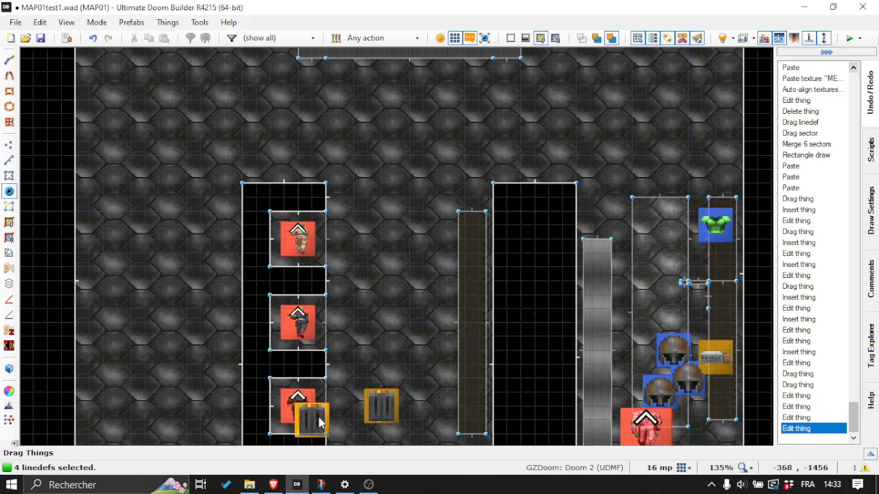
right_click(312, 416)
left_click(532, 386)
right_click(474, 364)
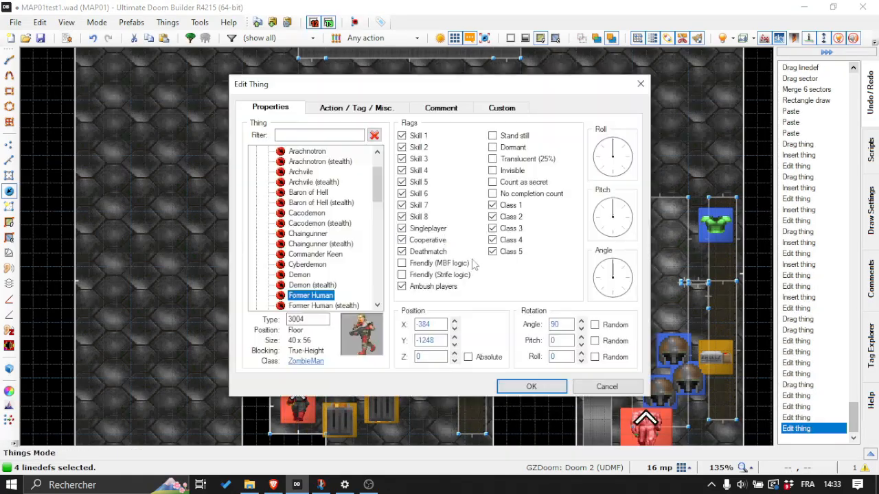
left_click(531, 386)
Step: Replace the floor texture of the four alcove sectors with a brown plank-like flat
scroll(346, 388, "down", 5)
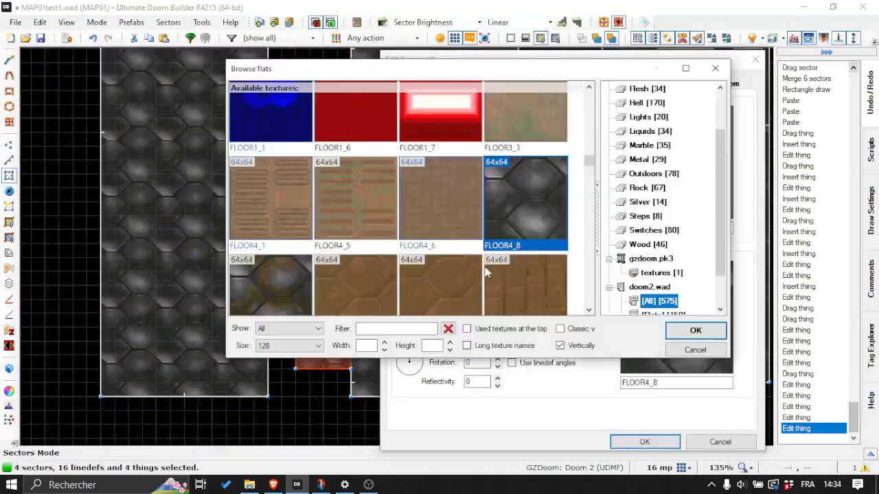
scroll(474, 265, "up", 5)
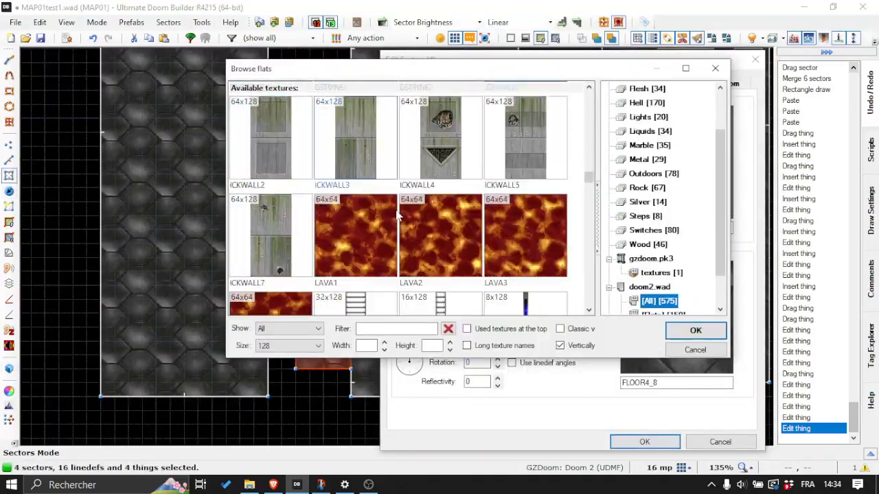
scroll(397, 215, "down", 5)
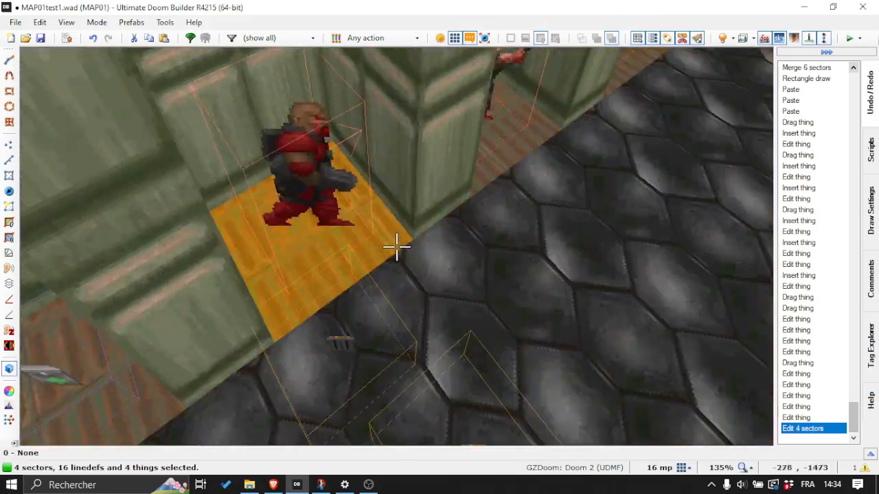
Step: Adjust the floor texture offsets of the alcoves in the 3D view so the brown pattern fits each floor
key("Up")
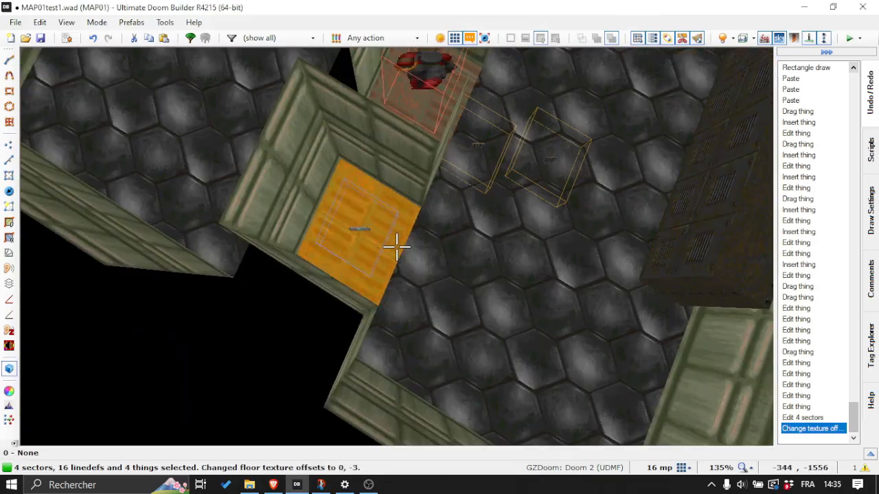
key("Down")
key("Left")
key("Left")
key("Left")
key("Left")
key("Left")
key("Left")
key("Left")
key("Left")
key("Left")
key("Up")
key("Left")
key("Left")
key("Left")
key("Left")
key("Left")
key("Left")
key("Left")
key("Left")
key("Left")
key("Up")
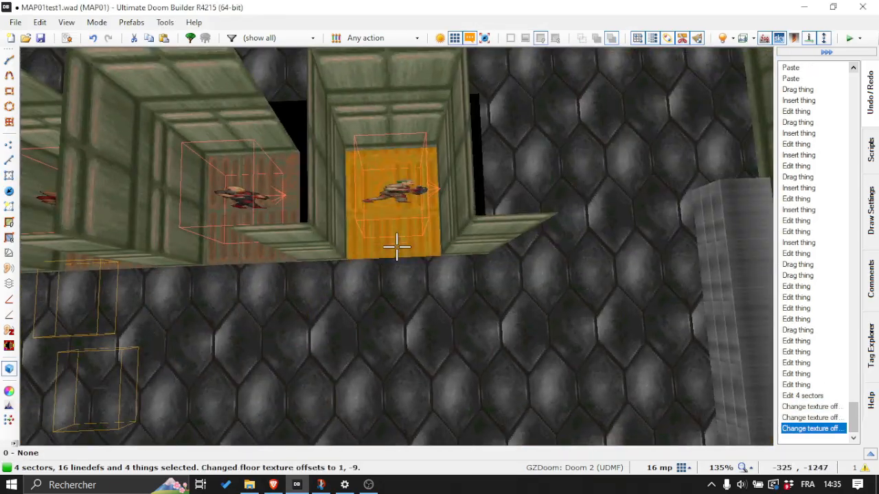
key("d")
key("q")
Step: Swap the Stimpack in the southernmost alcove for Health bonuses and insert a Cacodemon near the south end of the middle room
scroll(387, 352, "down", 5)
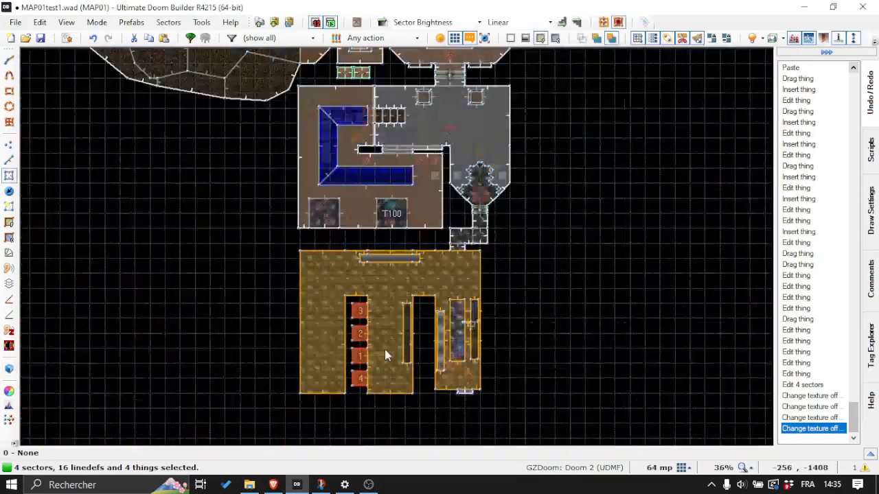
scroll(376, 343, "up", 6)
scroll(375, 329, "down", 2)
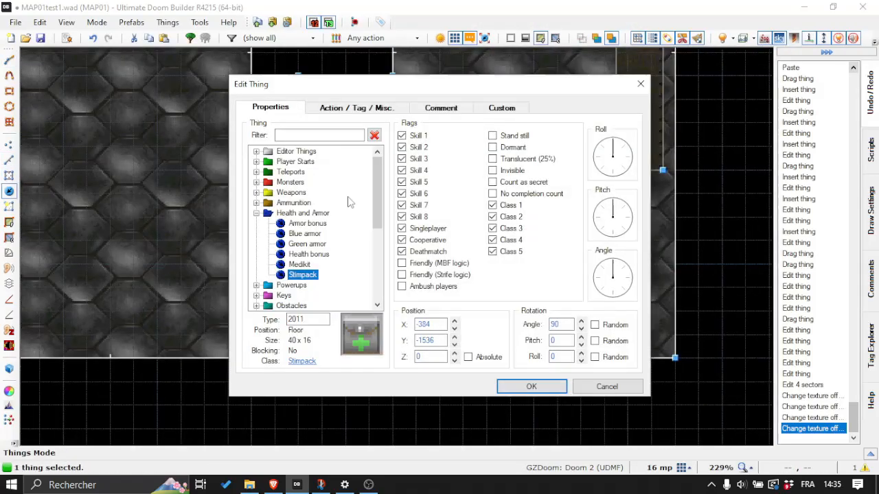
left_click(530, 387)
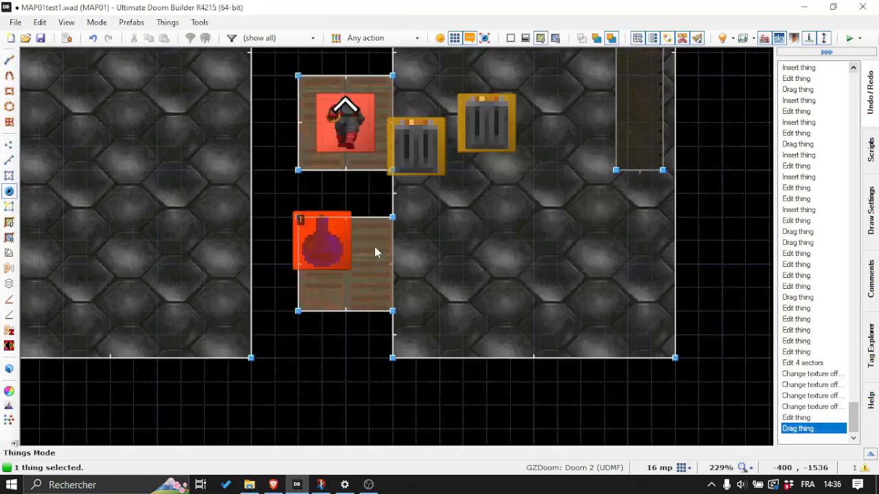
key("Insert")
left_click(529, 387)
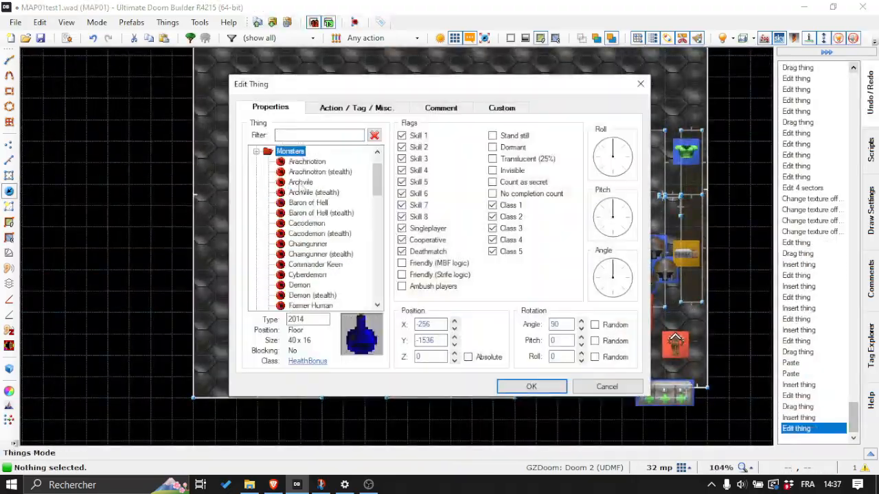
left_click(530, 387)
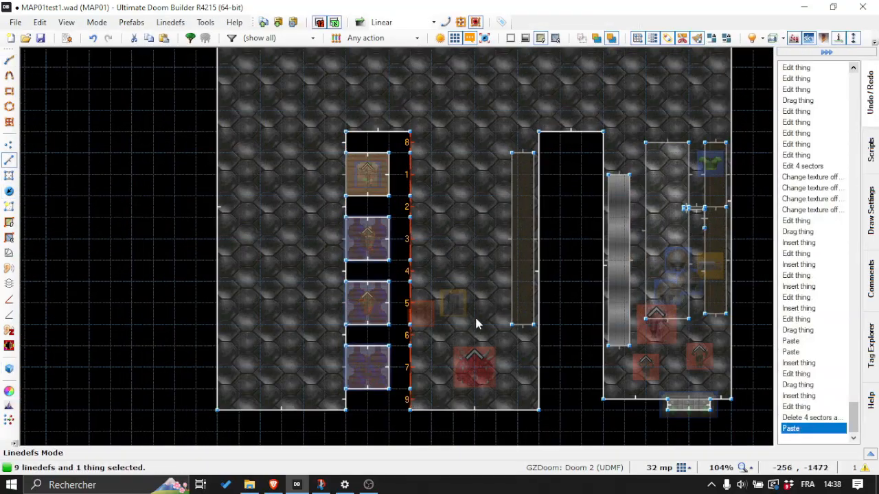
Step: Drag the leftover vertices along the middle room's west wall together to clear the extra splits
key("s")
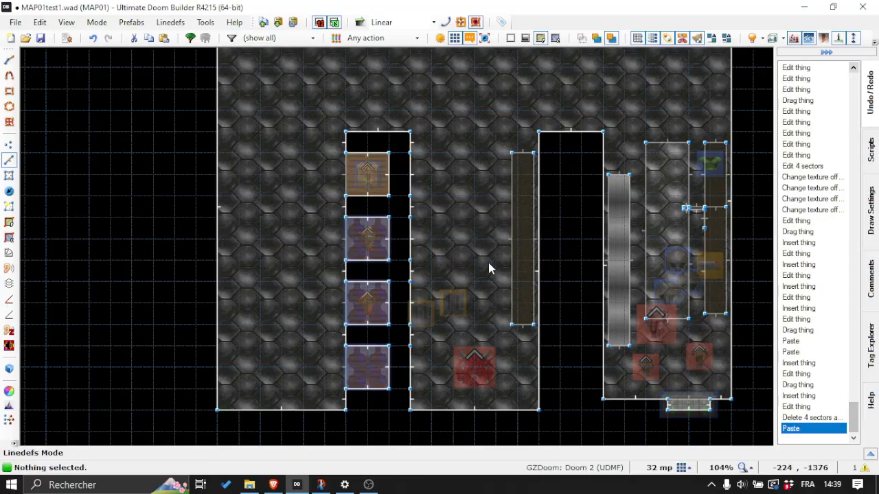
scroll(434, 168, "up", 2)
key("v")
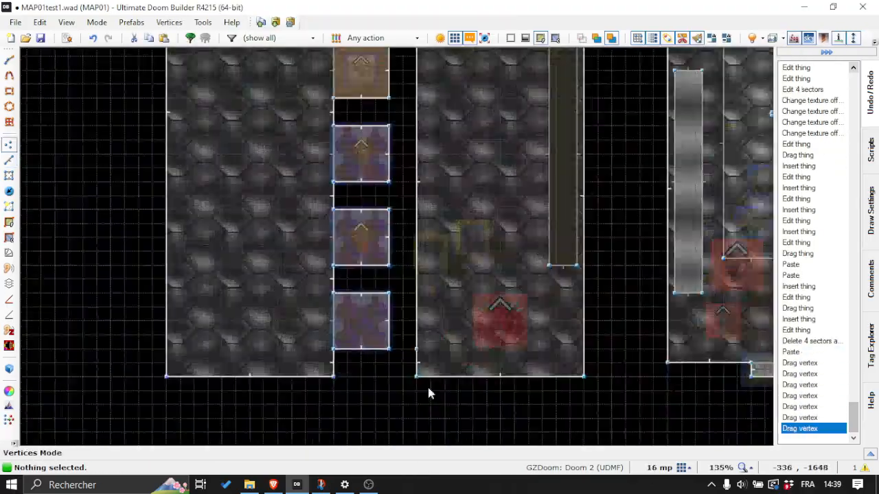
Step: Paste the STARG1 texture onto the walls of the block between the west and middle rooms in the 3D view
key("w")
key("ctrl+v")
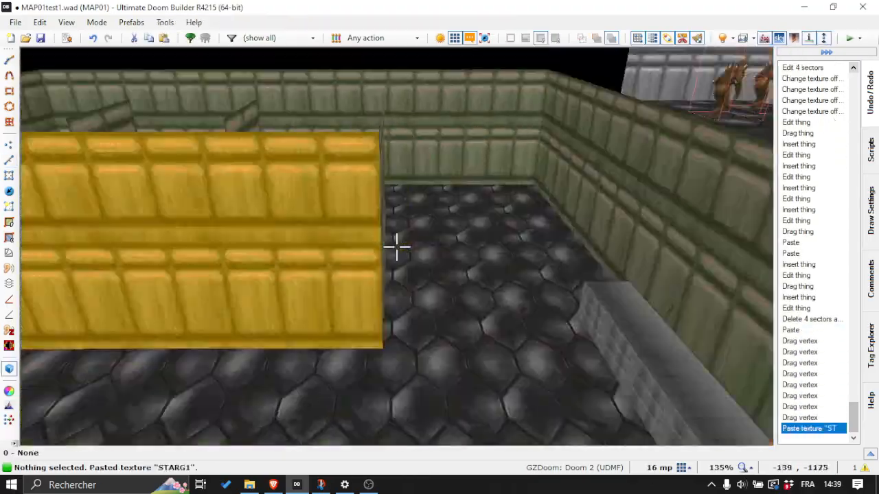
key("ctrl+c")
key("ctrl+v")
key("ctrl+v")
key("ctrl+v")
key("ctrl+v")
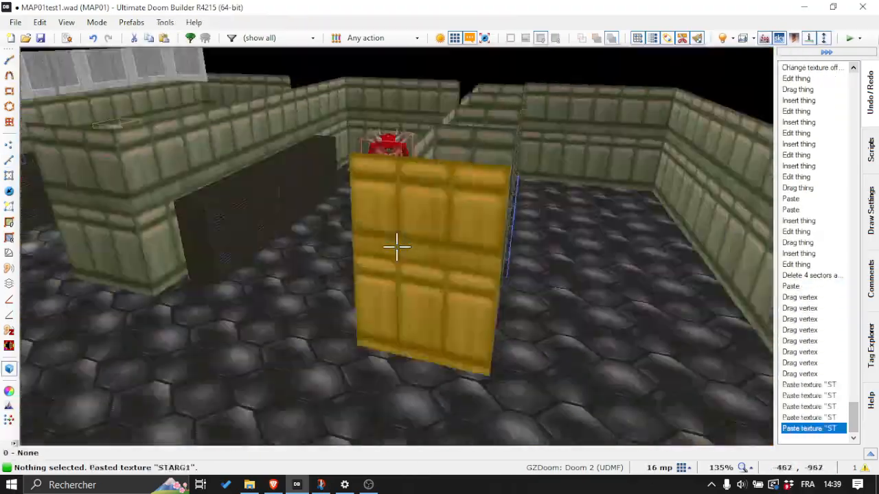
Step: Playtest the map from the start, shooting the enemies on the entry stairs and in the computer room with the blue liquid
key("w")
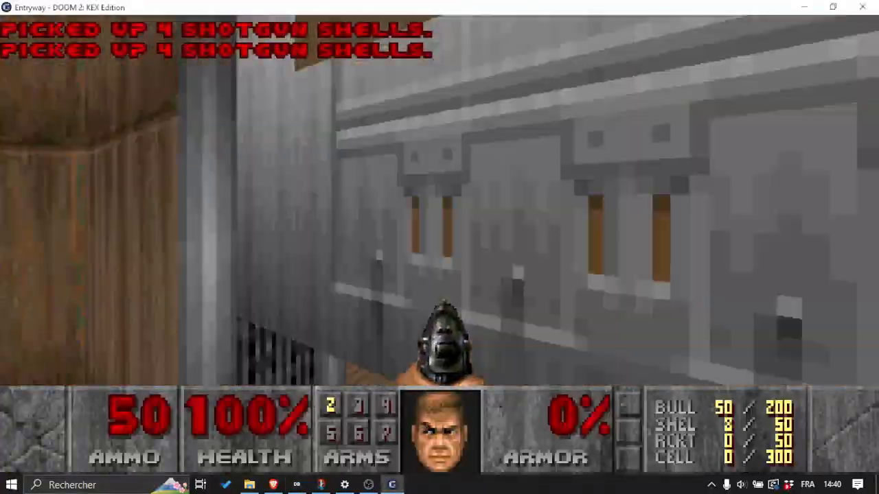
left_click(440, 247)
left_click(440, 247)
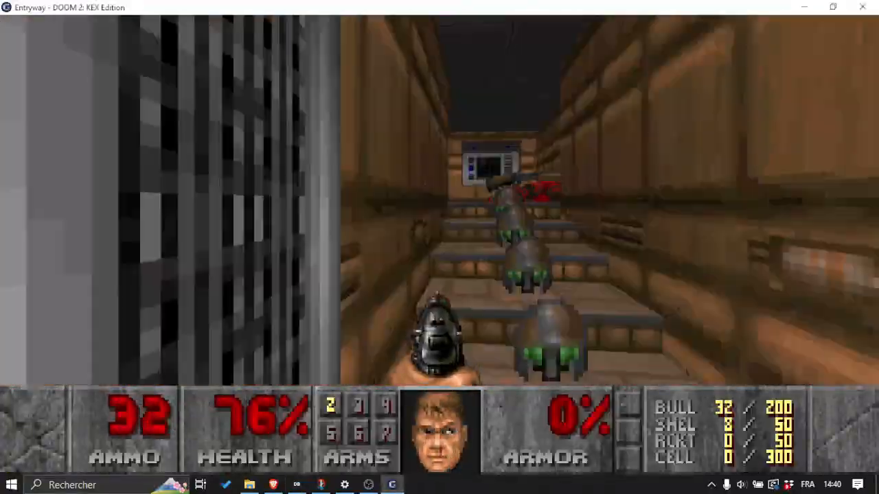
left_click(439, 247)
left_click(439, 248)
left_click(440, 247)
left_click(440, 247)
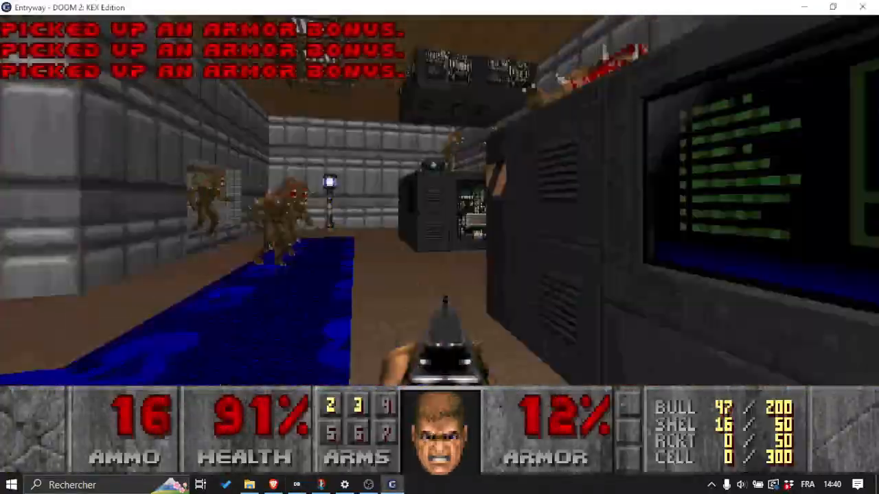
left_click(439, 247)
left_click(439, 247)
left_click(440, 247)
left_click(439, 247)
left_click(440, 247)
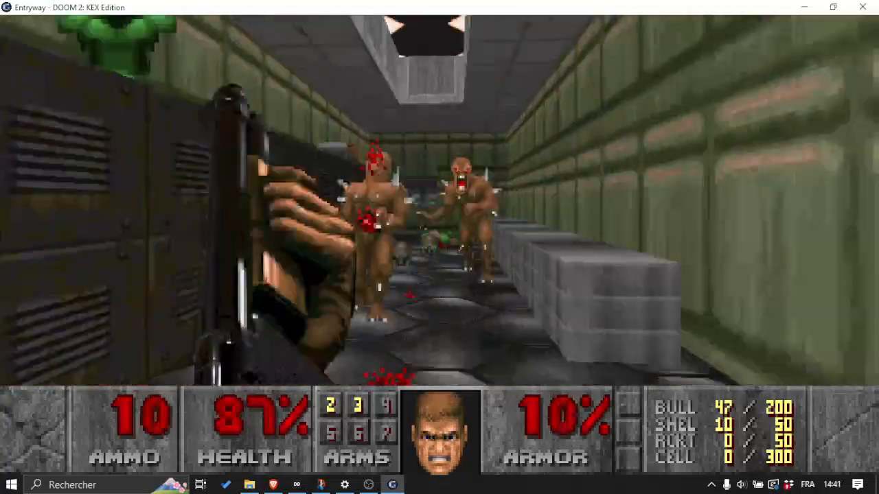
Step: Playtest the new southern rooms, shooting the monsters there and checking the alcoves along the west room
left_click(440, 247)
left_click(439, 247)
left_click(439, 247)
left_click(439, 248)
left_click(439, 247)
left_click(439, 247)
left_click(439, 247)
left_click(439, 247)
left_click(439, 247)
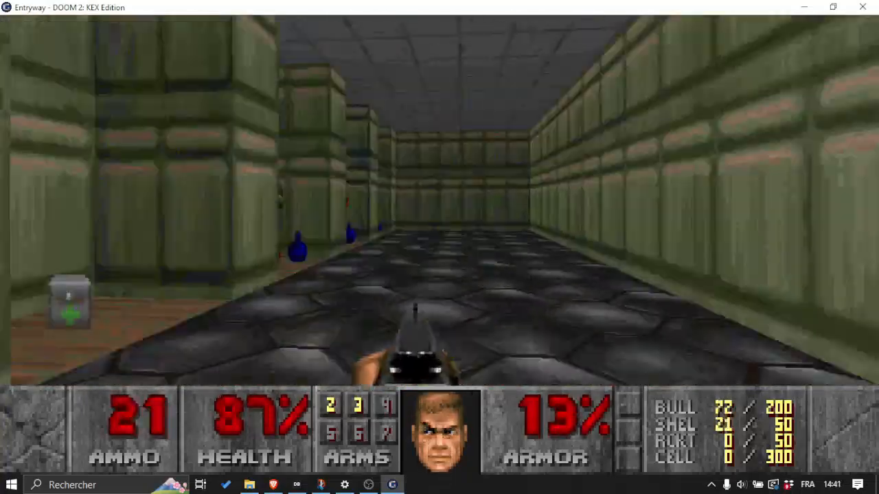
key("3")
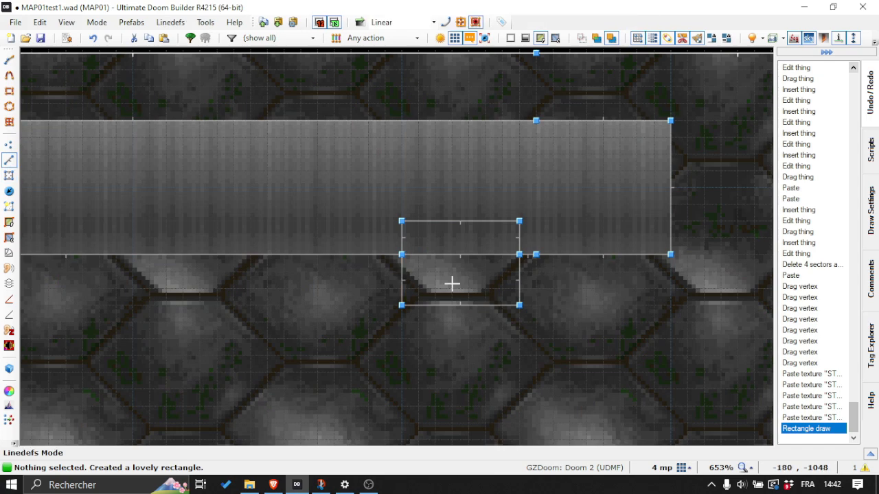
Step: Raise the floors of the two small sectors straddling the grey bench's edge and edit their sector properties
scroll(397, 247, "up", 6)
scroll(397, 248, "down", 1)
left_click(397, 247)
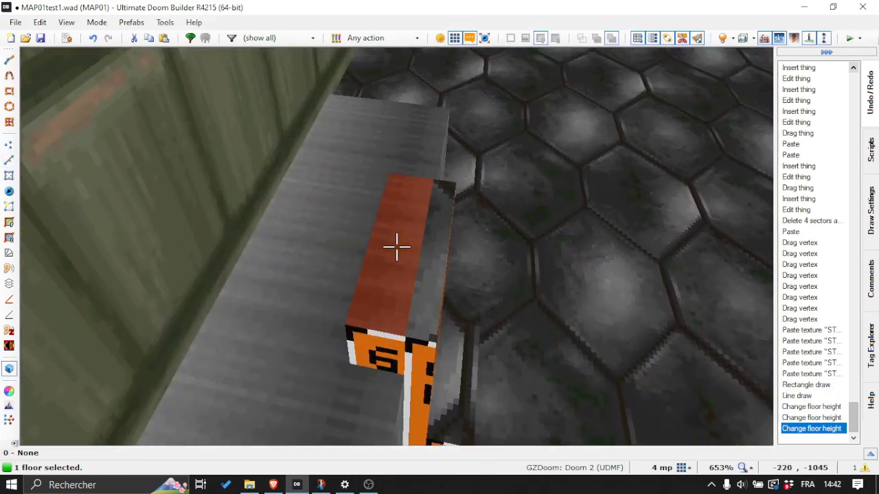
right_click(397, 248)
left_click_drag(537, 68, 681, 43)
double_click(625, 223)
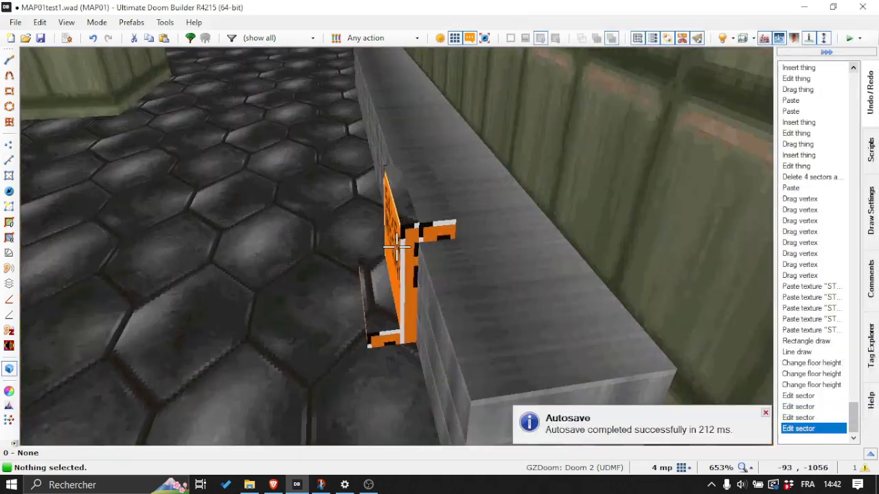
Step: Give the small block's untextured wall the CEMENT7 texture and paste it over the block's other walls and floor faces
right_click(397, 247)
left_click(414, 34)
left_click(537, 385)
left_click(647, 188)
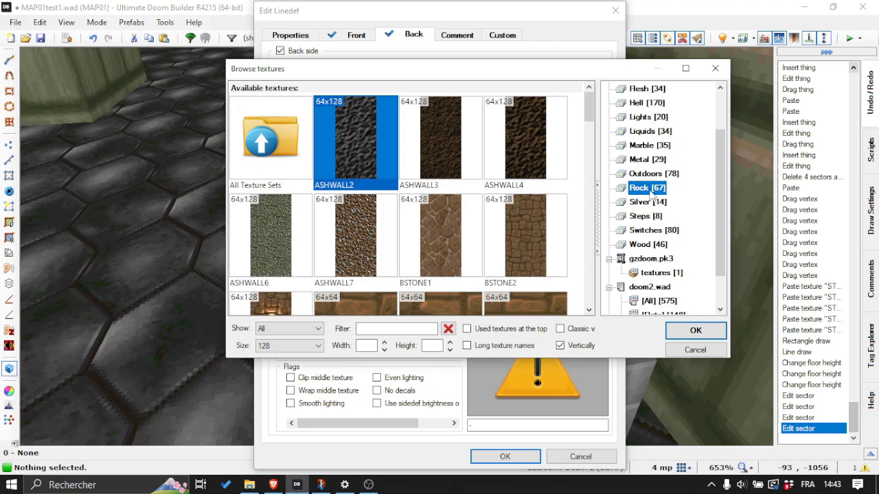
scroll(647, 189, "down", 1)
left_click(645, 175)
scroll(488, 224, "down", 10)
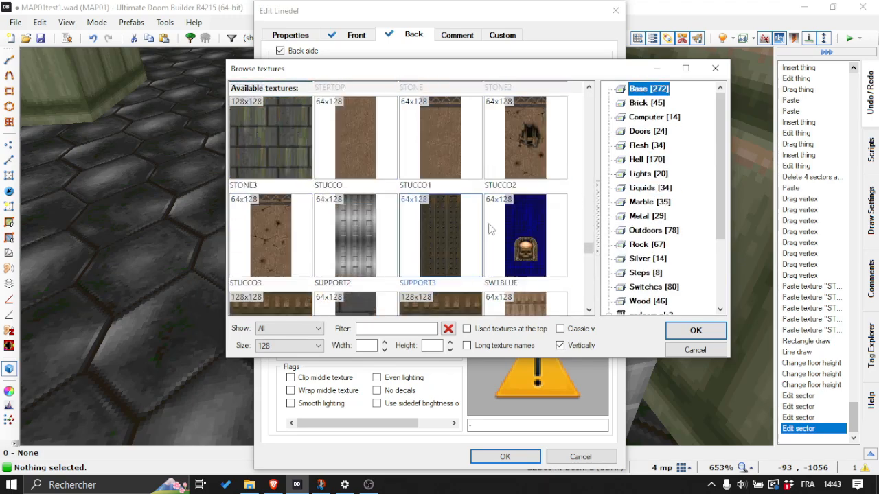
scroll(449, 247, "up", 10)
double_click(449, 246)
left_click(504, 456)
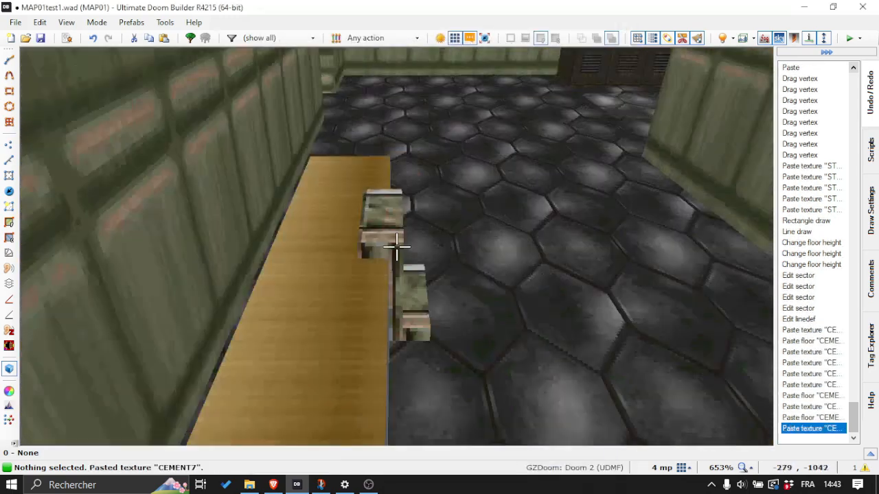
Step: Shift the CEMENT7 texture on the small block's top faces into place and paste the texture onto its side
key("Left")
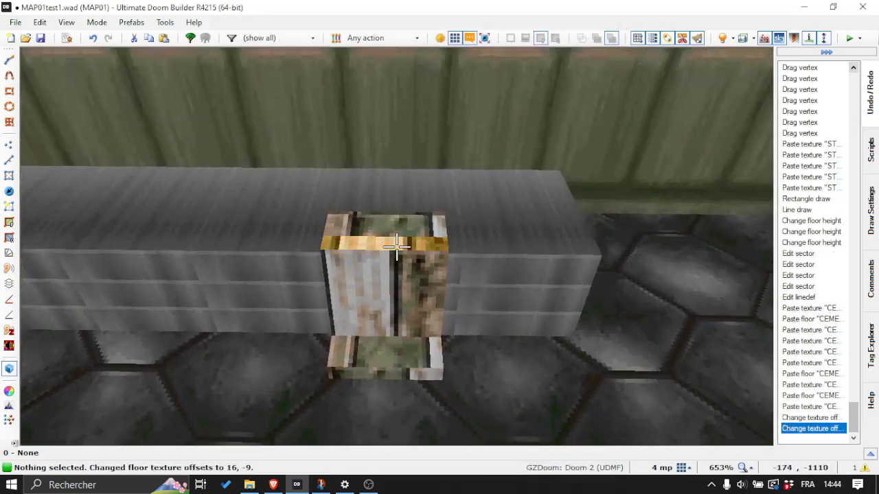
key("Left")
key("Left")
key("Left")
key("ctrl+v")
key("Left")
key("Left")
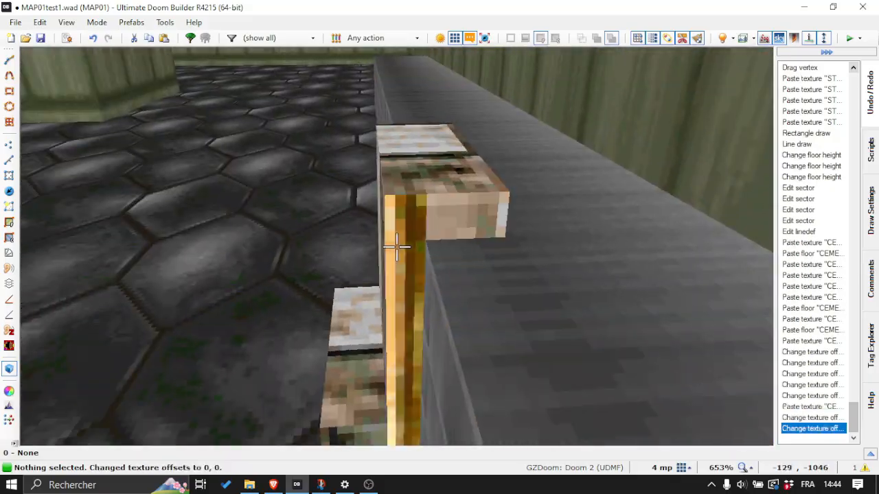
Step: Adjust the texture offsets on the small block's narrow side face to -8, 0
key("Right")
key("Left")
key("Left")
key("Left")
key("Right")
key("Right")
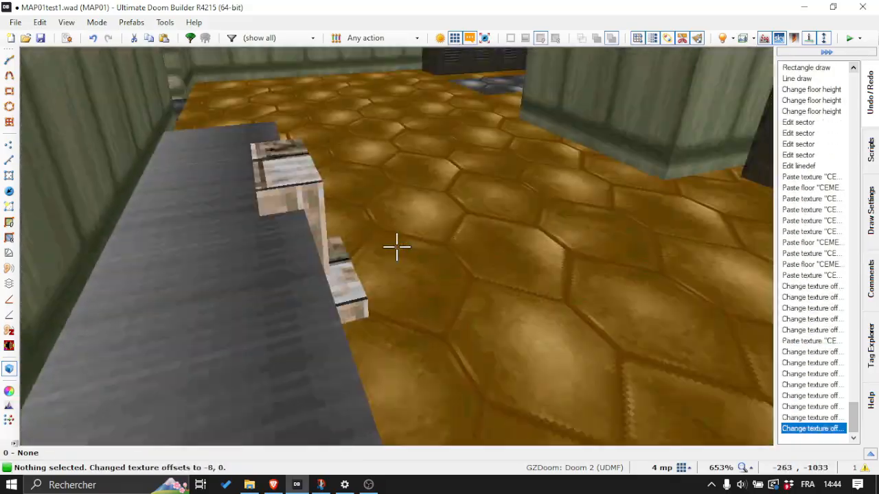
Step: Add pickups to the southern rooms, including a blue keycard at the west room's south end and helmets on the middle room's silver bench
key("e")
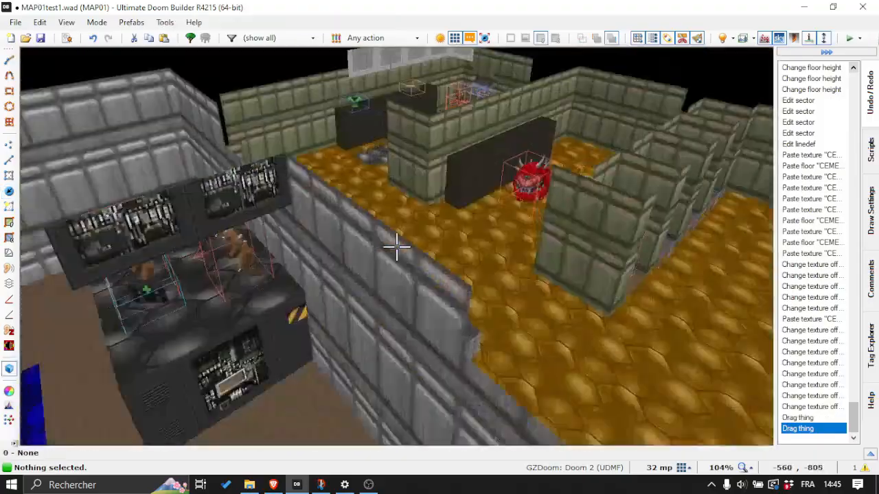
key("w")
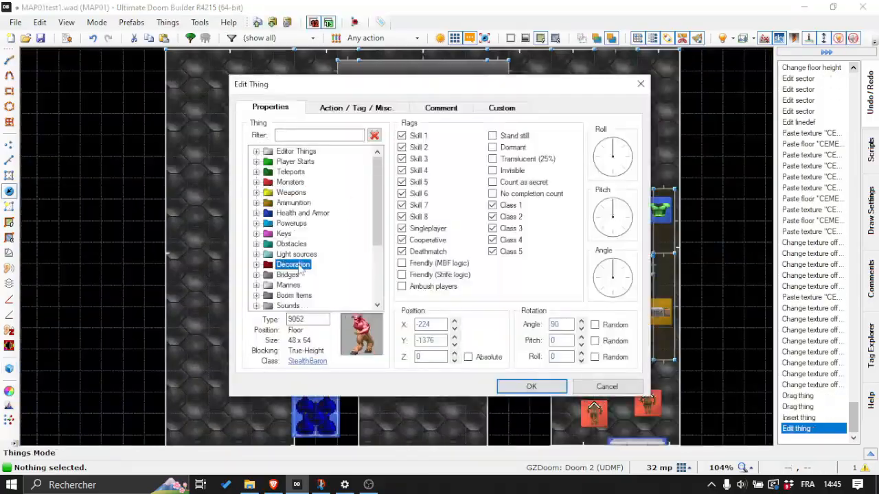
scroll(323, 244, "down", 2)
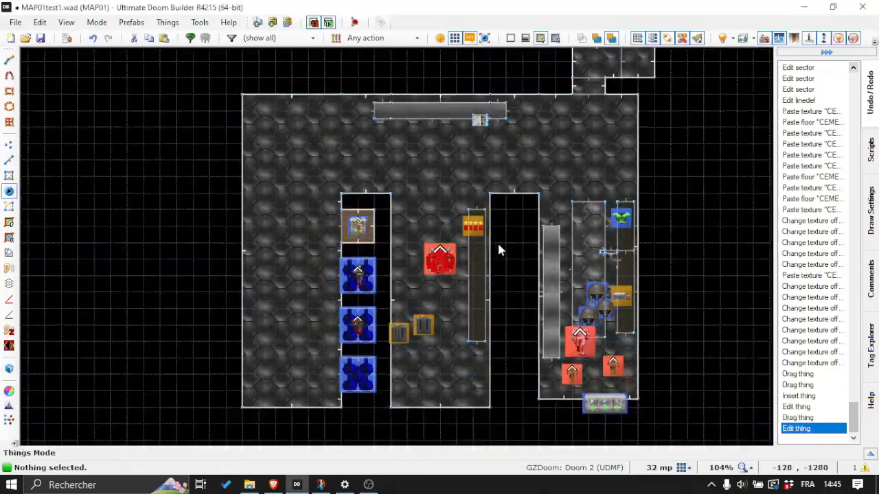
scroll(500, 251, "up", 2)
scroll(270, 395, "down", 3)
key("Insert")
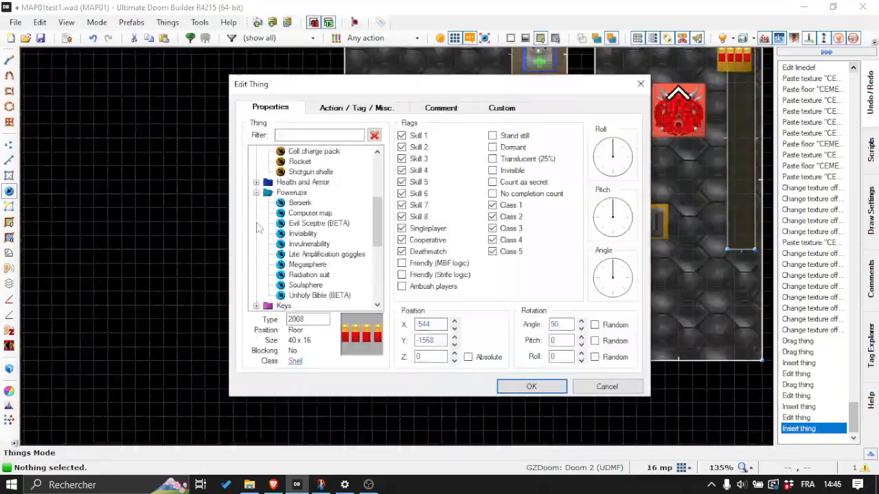
left_click(510, 389)
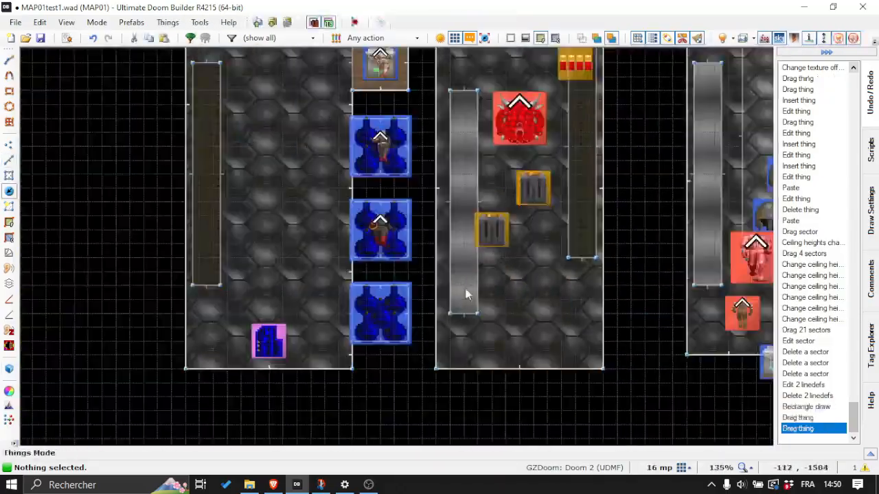
key("Insert")
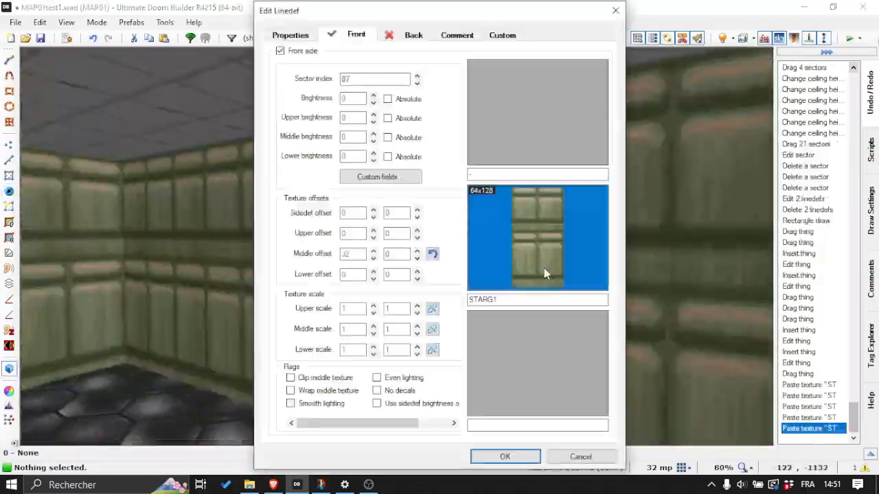
Step: Replace STARG1 with STARG3 on a wall section of the southern rooms and paste it onto further wall sections
left_click(545, 273)
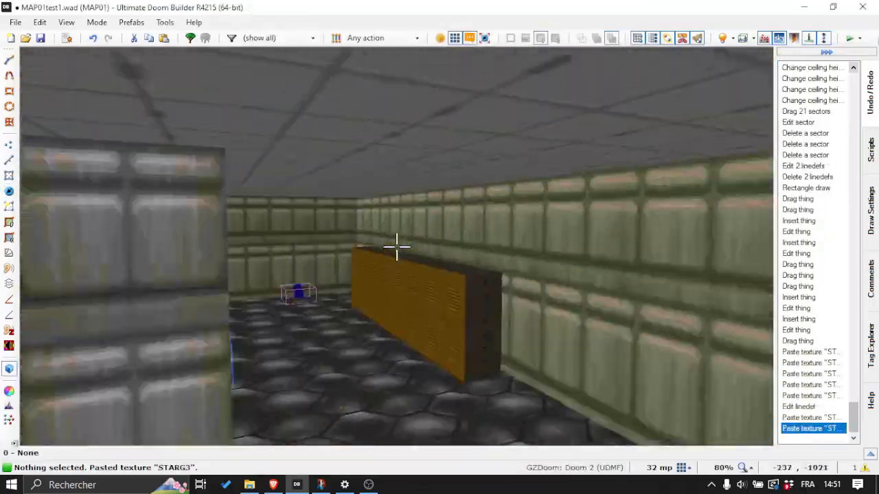
key("ctrl+v")
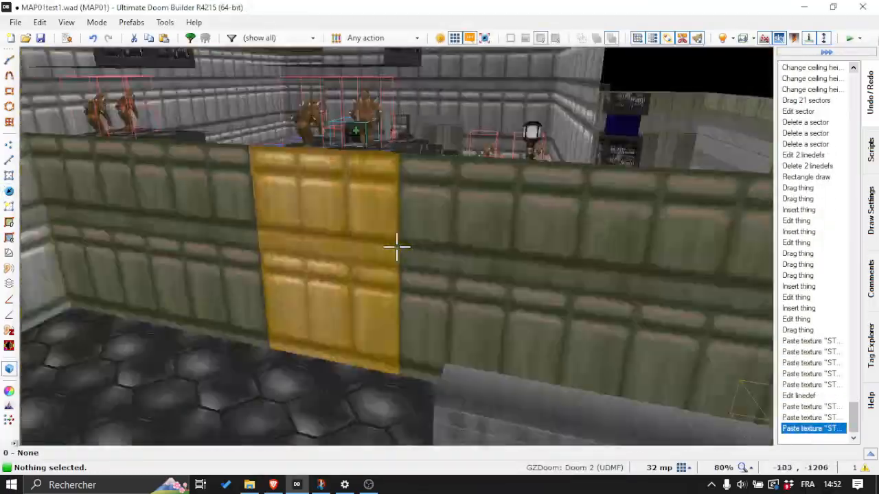
key("ctrl+v")
key("ctrl+z")
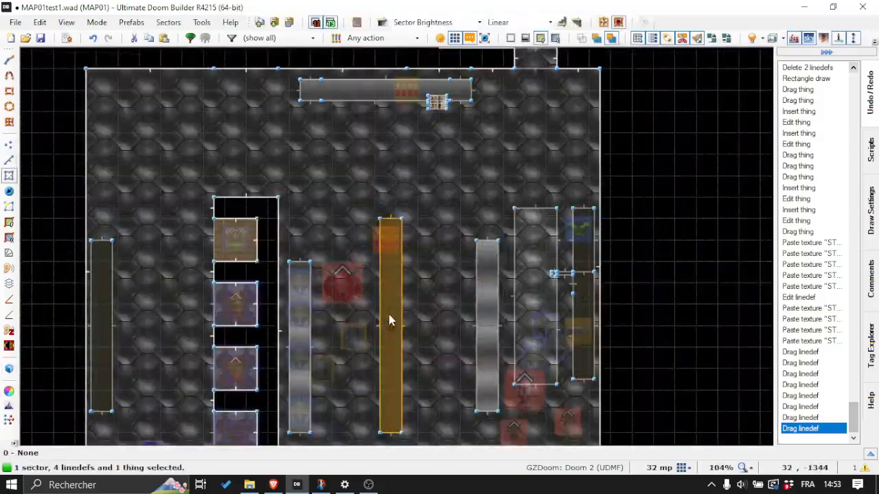
Step: Duplicate the tall dark block in the middle room
key("ctrl+v")
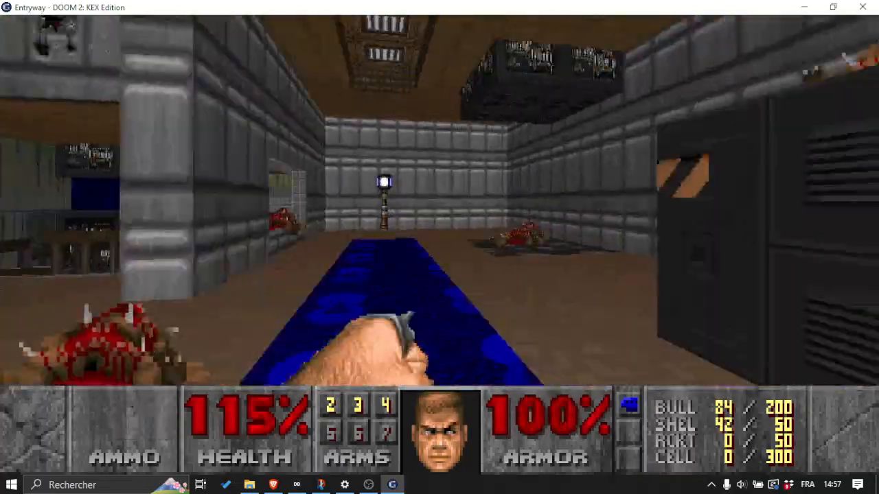
Step: Widen the entry stairs by moving their side vertices and shift the steps' floor texture offsets into alignment
key("Escape")
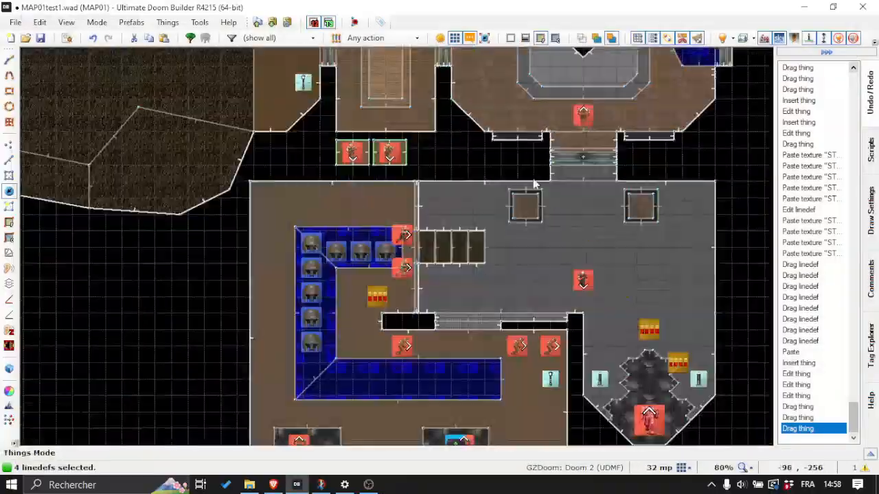
key("w")
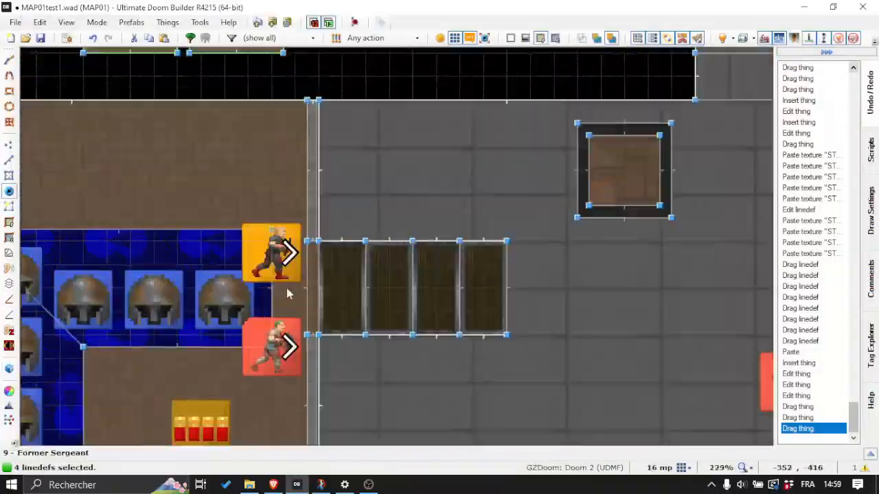
key("w")
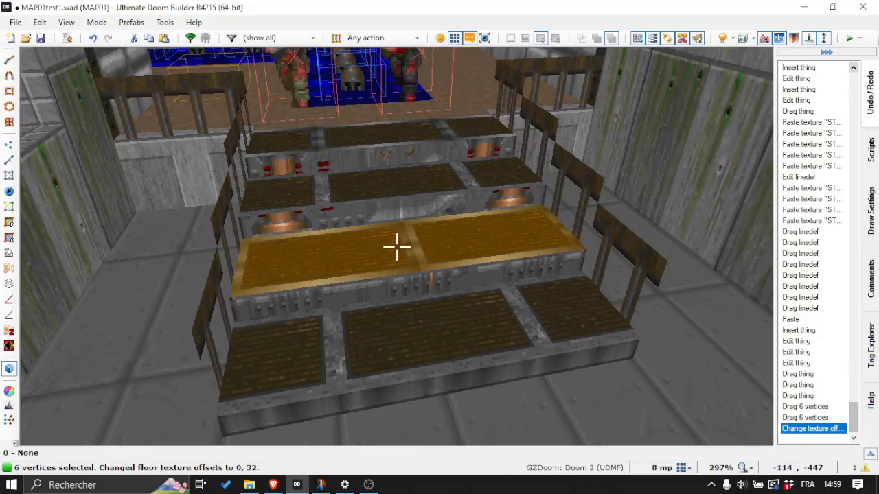
key("Right")
key("Right")
key("d")
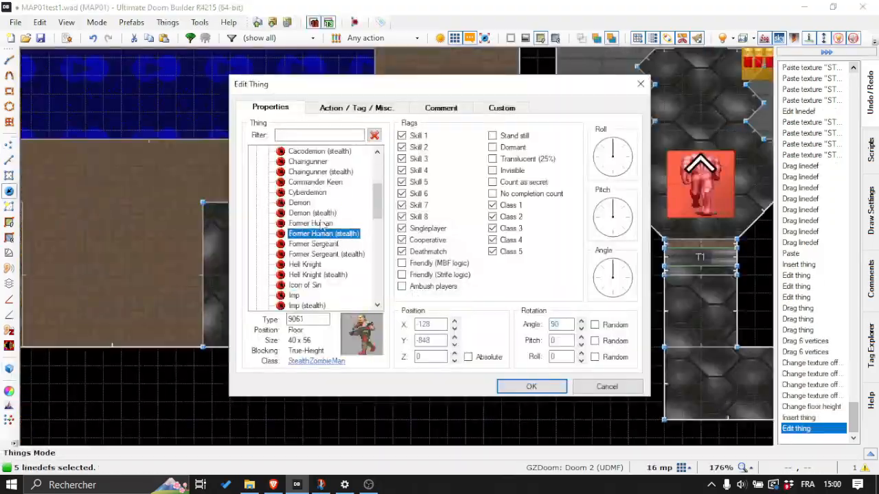
Step: Add a former human monster and merge the two tall dark blocks in the middle room into one wide block
left_click(531, 386)
scroll(408, 389, "down", 4)
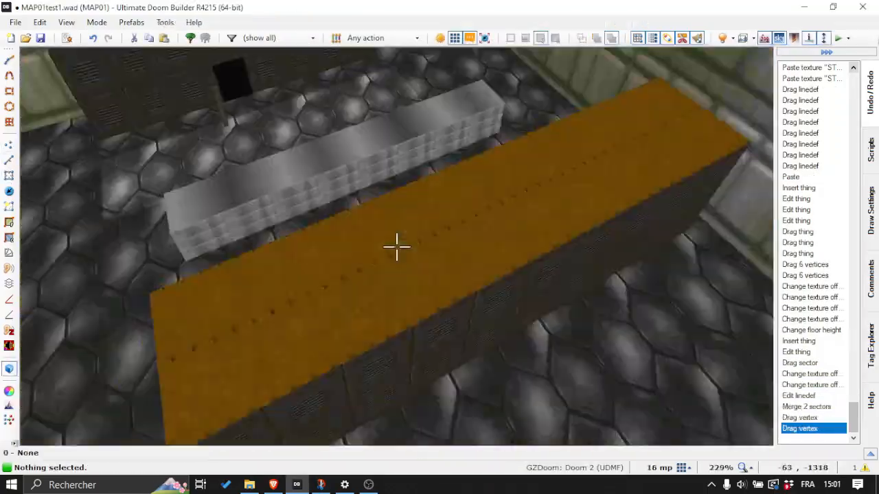
Step: Draw a 64 by 288 rectangle around the cacodemon, between the silver bench and the wide dark block
key("d")
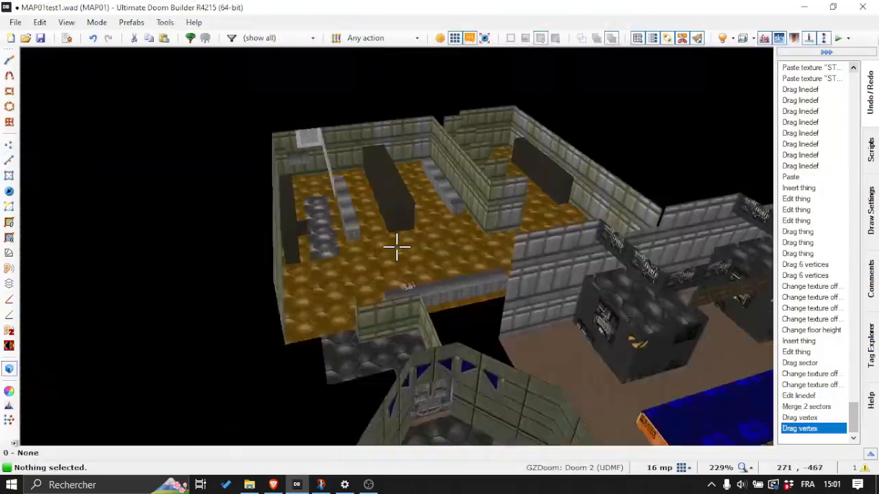
key("e")
key("q")
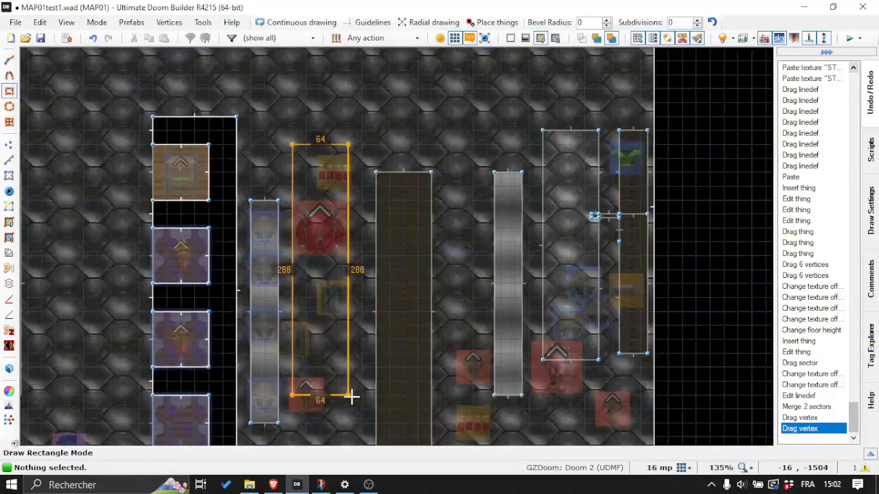
left_click(351, 396)
key("q")
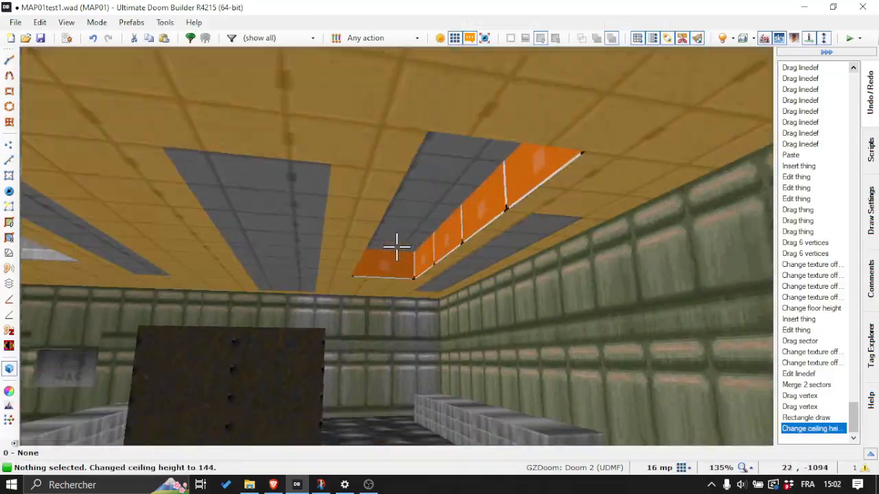
Step: Raise the ceiling of the new rectangle further to form a deeper recess
scroll(397, 247, "up", 1)
key("e")
scroll(397, 247, "up", 2)
Step: Cover the recess's sides with the grey wall texture and its ceiling with the light panel texture, offset to -16, -16
key("ctrl+v")
key("ctrl+v")
key("ctrl+v")
key("ctrl+v")
key("ctrl+v")
key("shift+Right")
key("shift+Right")
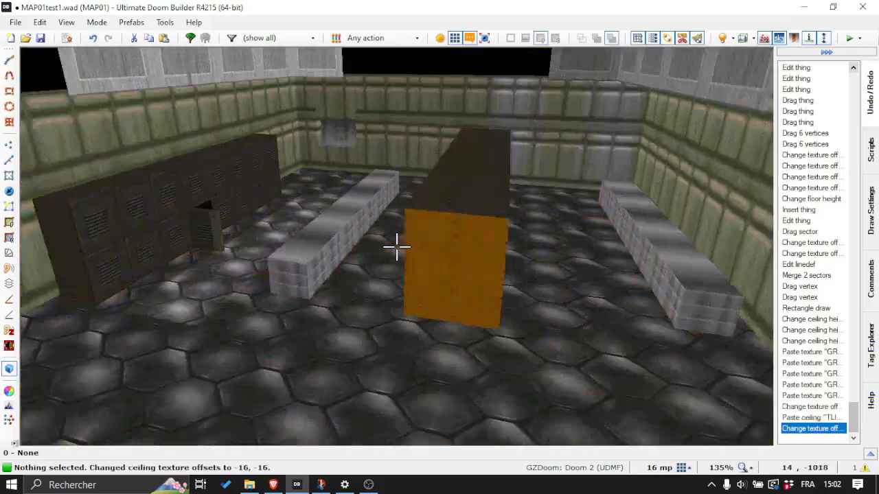
Step: Edit the sector properties of the area around the new ceiling recess in the middle room
right_click(397, 247)
left_click(788, 417)
right_click(397, 247)
left_click(788, 417)
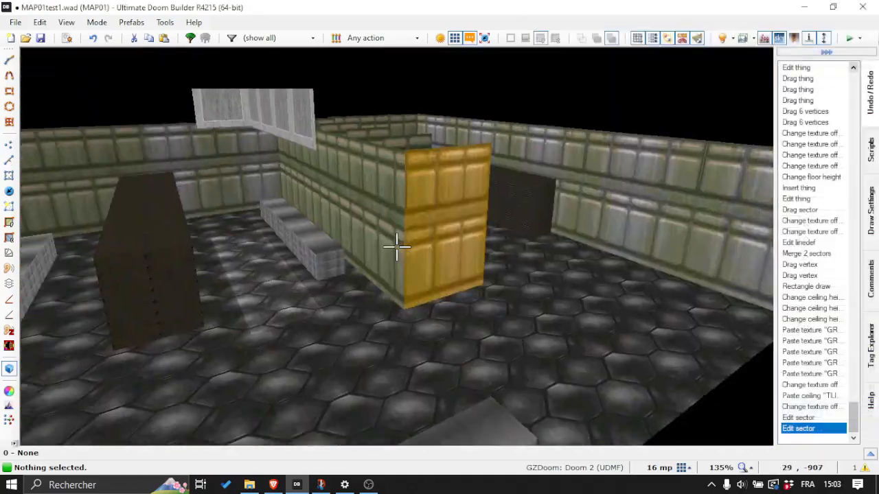
Step: Copy the ceiling-recess rectangle into the west room and delete the three things pasted with it
key("q")
key("ctrl+c")
key("ctrl+v")
left_click_drag(273, 340, 272, 324)
scroll(337, 323, "up", 2)
key("t")
scroll(420, 316, "down", 3)
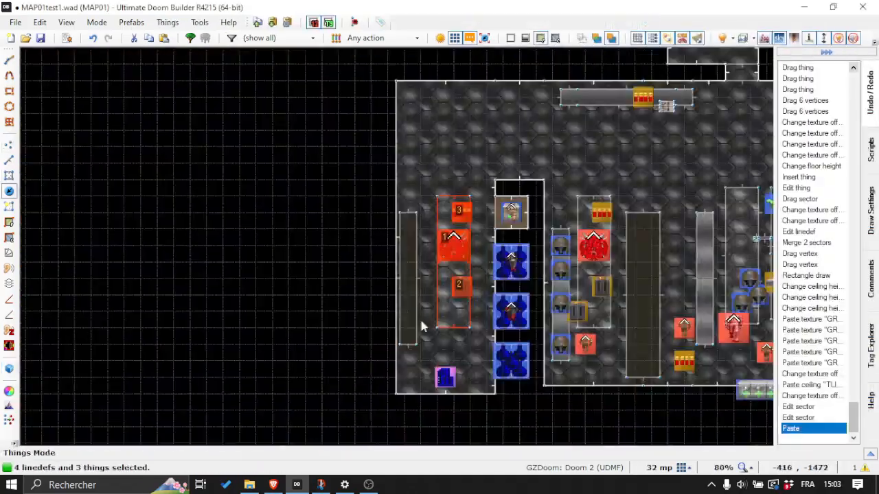
key("Delete")
right_click(296, 293)
key("ctrl+z")
key("ctrl+z")
key("q")
key("e")
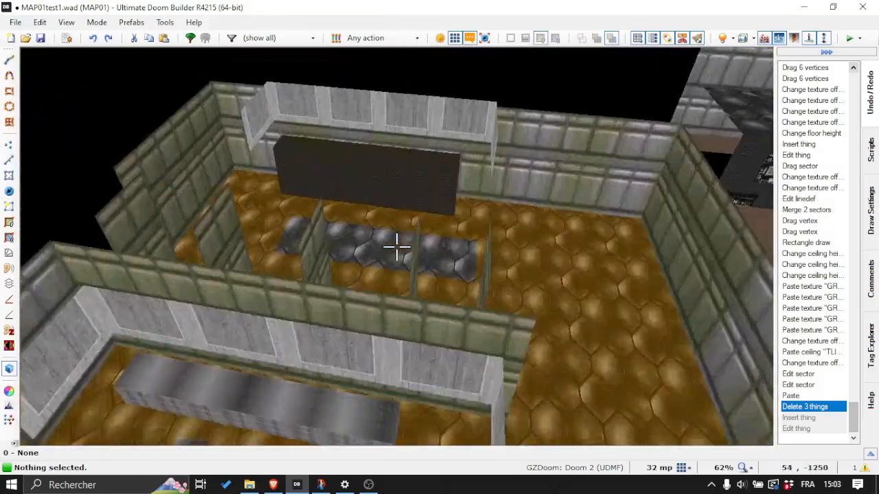
scroll(397, 248, "up", 1)
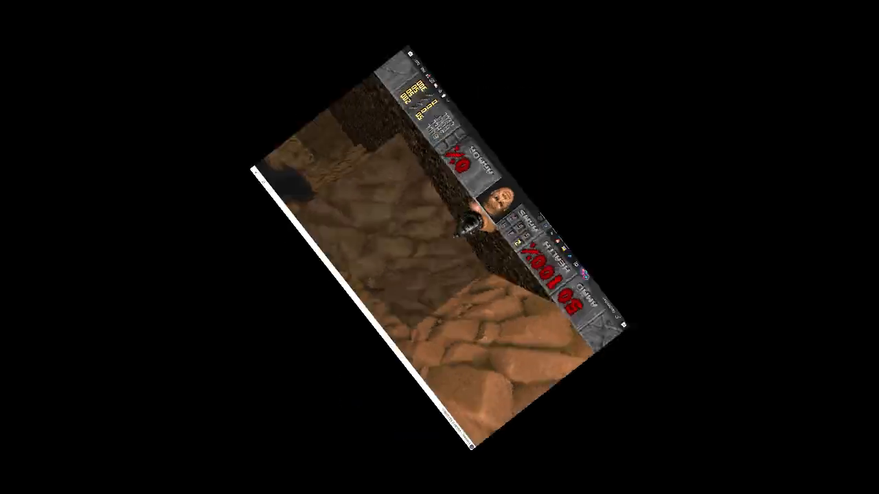
Step: Playtest the starting cavern, collecting the shotgun shells and passing through the UAC door into the brown corridor
key("w")
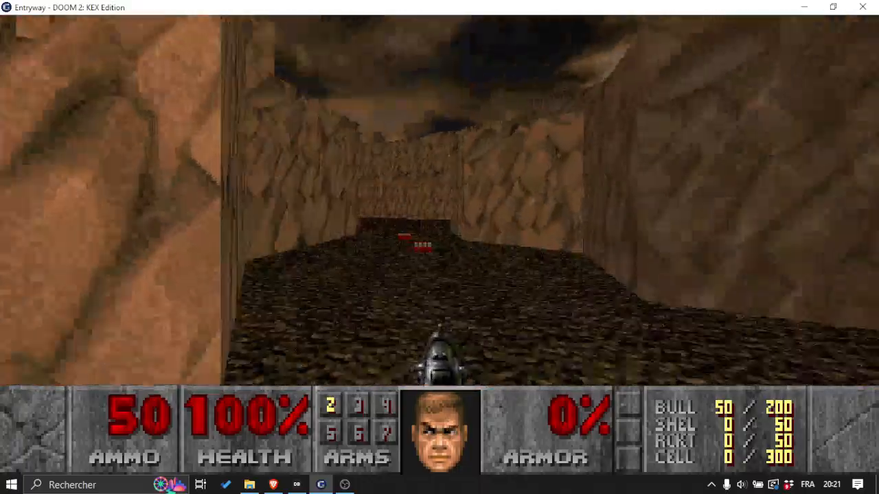
key("w")
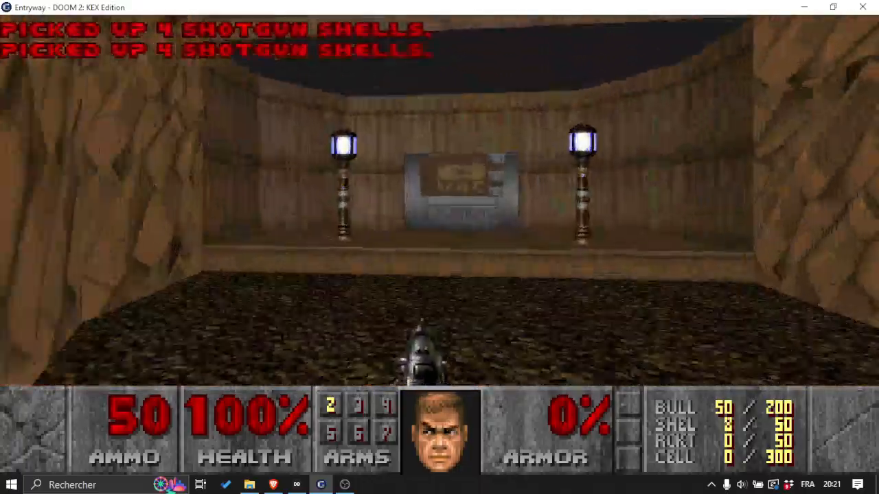
key("w")
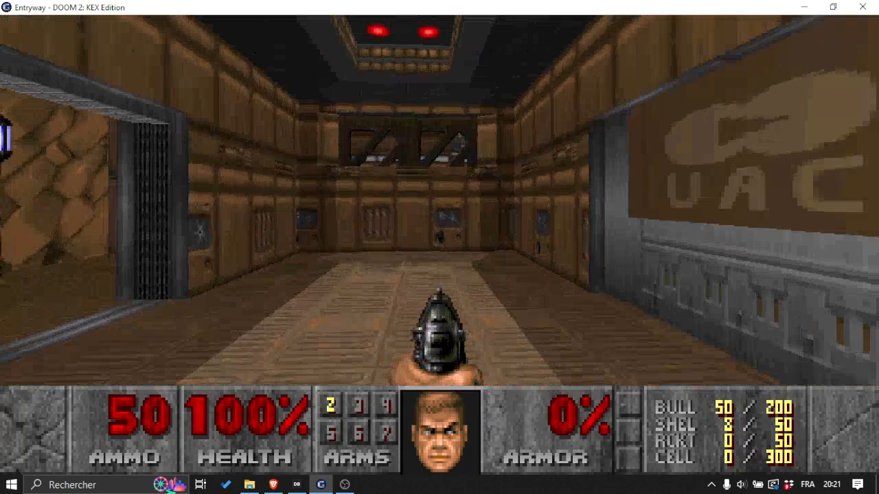
Step: Test the corridor under the red ceiling lights by shooting its two soldiers and collecting the ammo clips they drop
key("s")
left_click(439, 244)
left_click(440, 244)
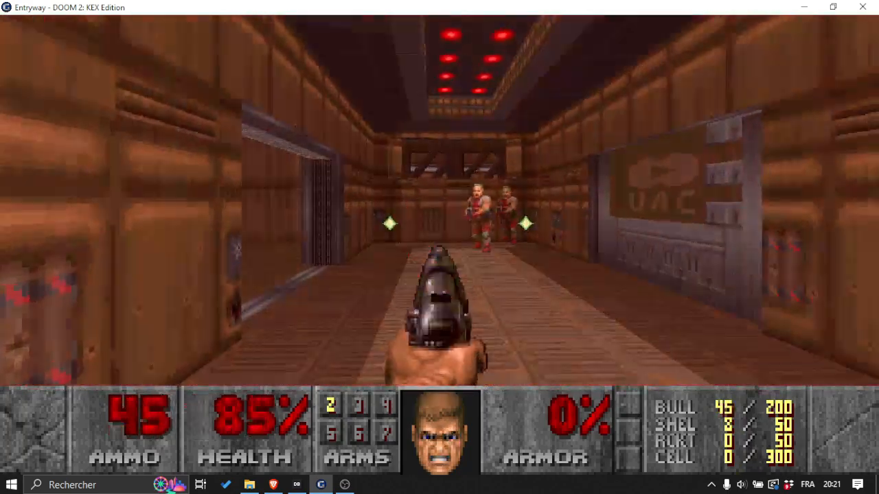
left_click(439, 245)
left_click(439, 244)
left_click(440, 245)
left_click(440, 245)
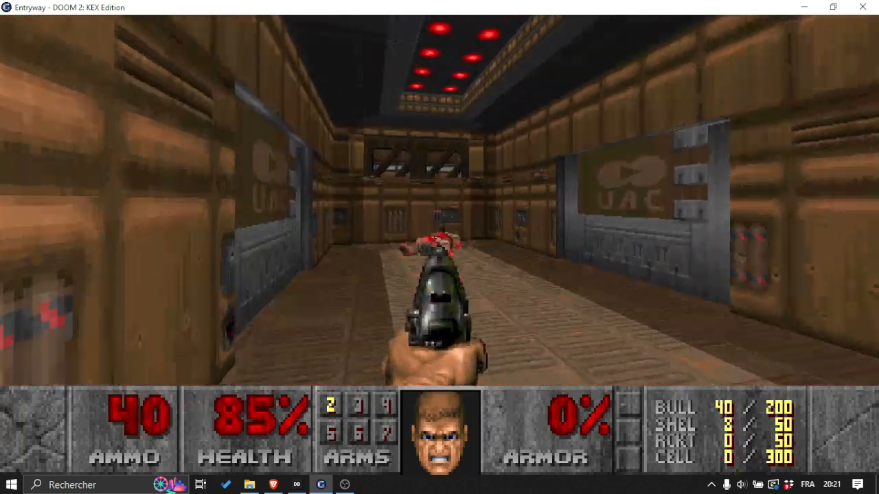
key("w")
key("w")
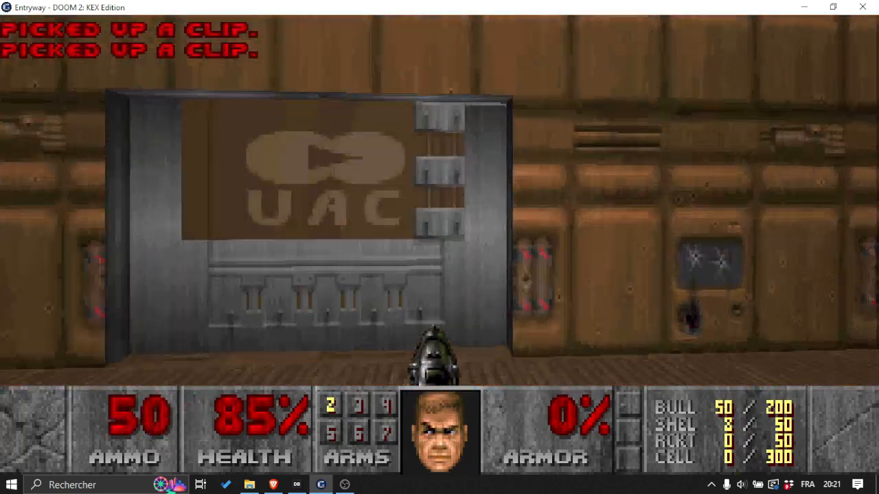
Step: Enter the round computer room through the UAC door and test its combat by shooting the imps around the central computer pillar
key("e")
left_click(439, 245)
left_click(439, 245)
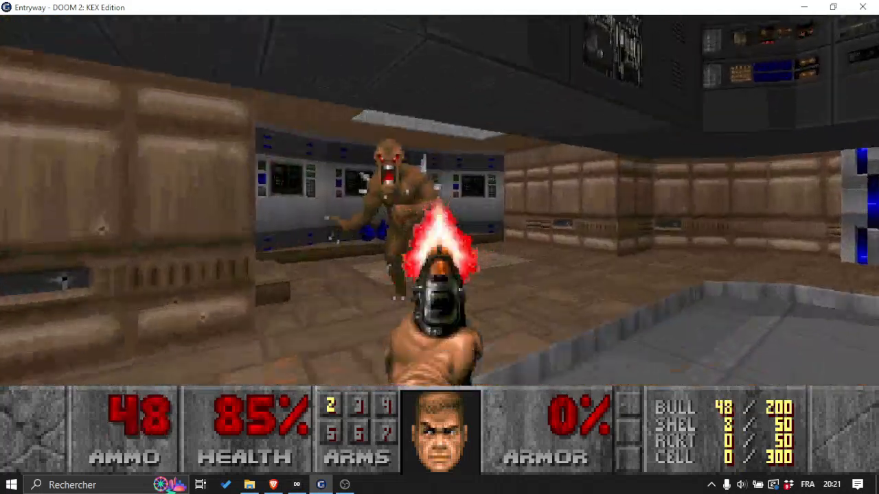
left_click(439, 245)
key("w")
left_click(439, 245)
left_click(440, 244)
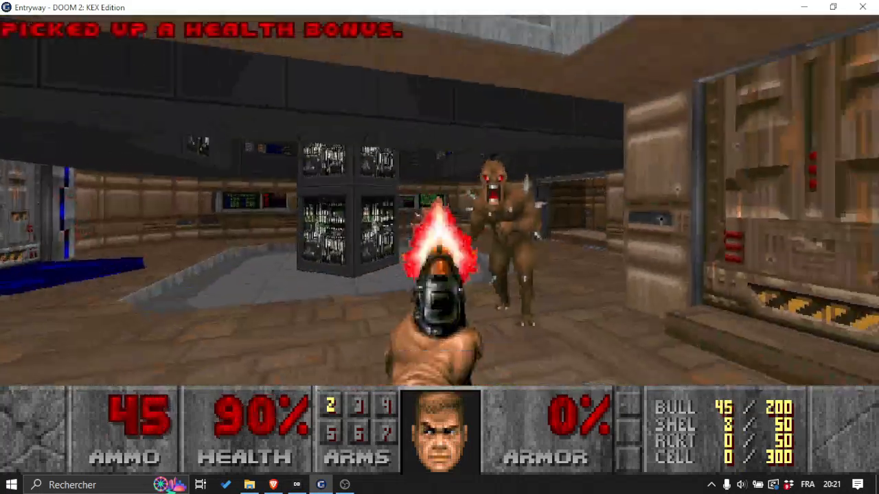
left_click(440, 244)
left_click(440, 244)
left_click(439, 244)
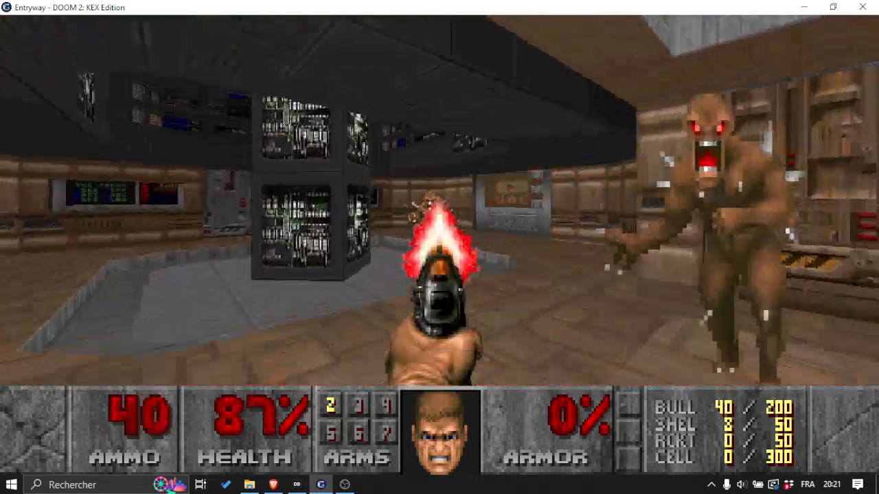
left_click(439, 244)
left_click(439, 245)
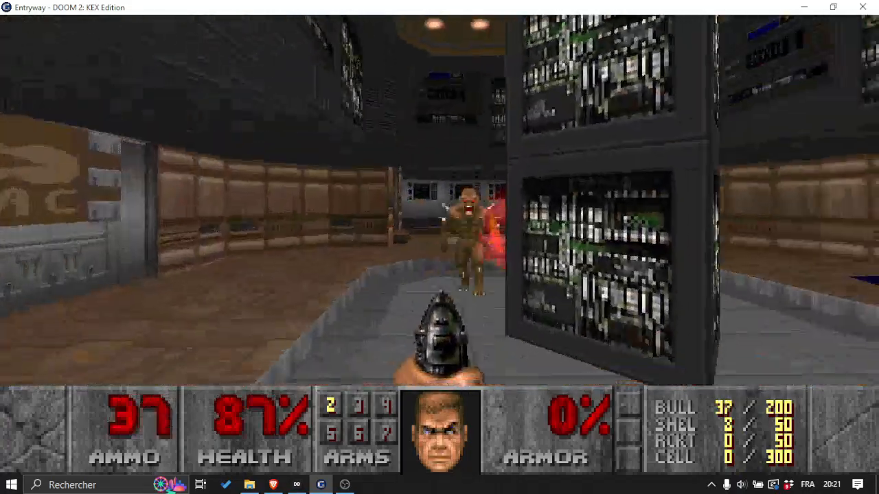
left_click(439, 245)
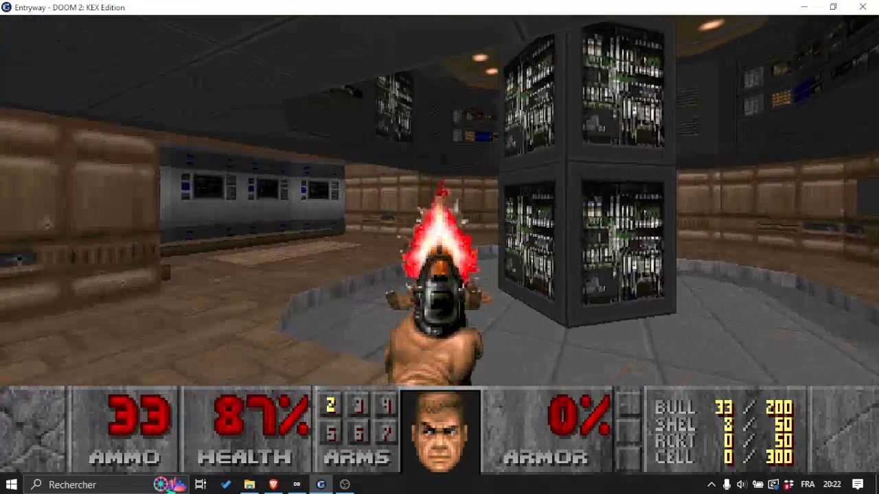
Step: Check the side passage behind the brown door, collect its shotgun and stimpack, and continue into the blue-carpeted room
key("w")
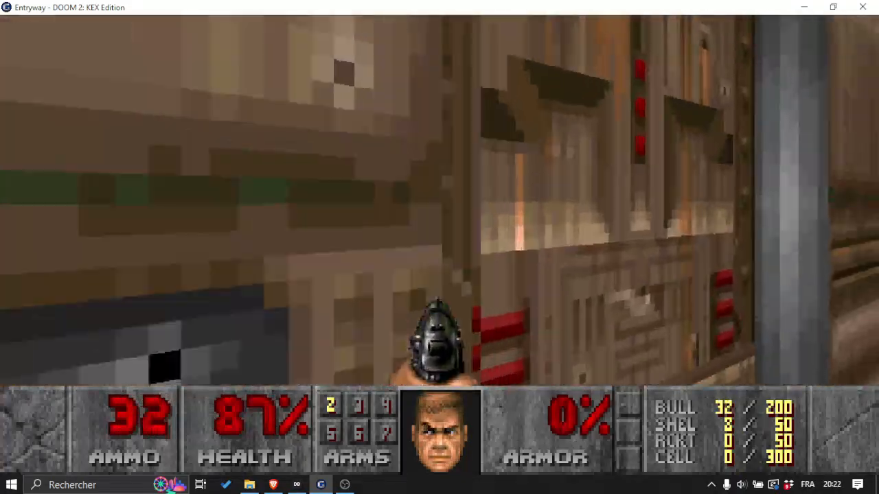
key("e")
key("w")
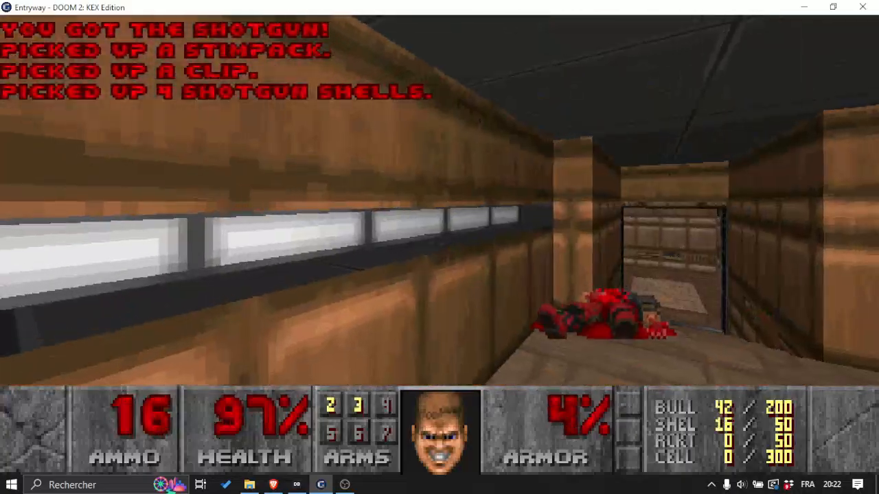
key("w")
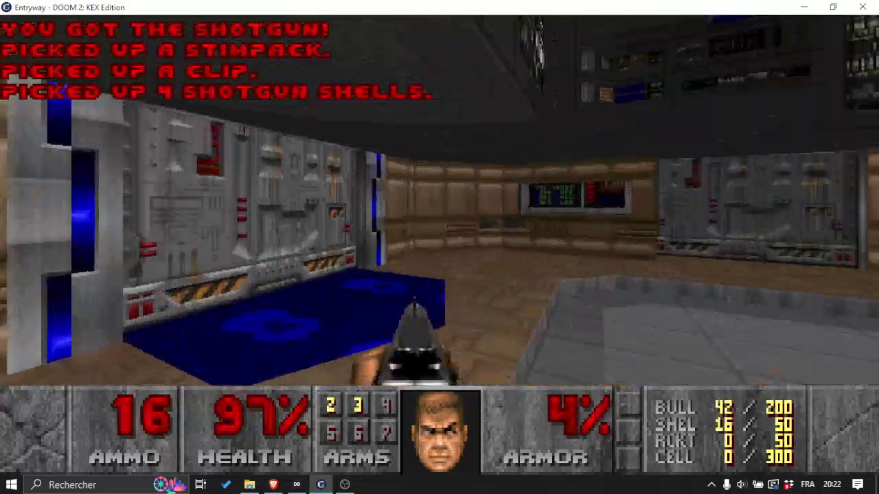
key("w")
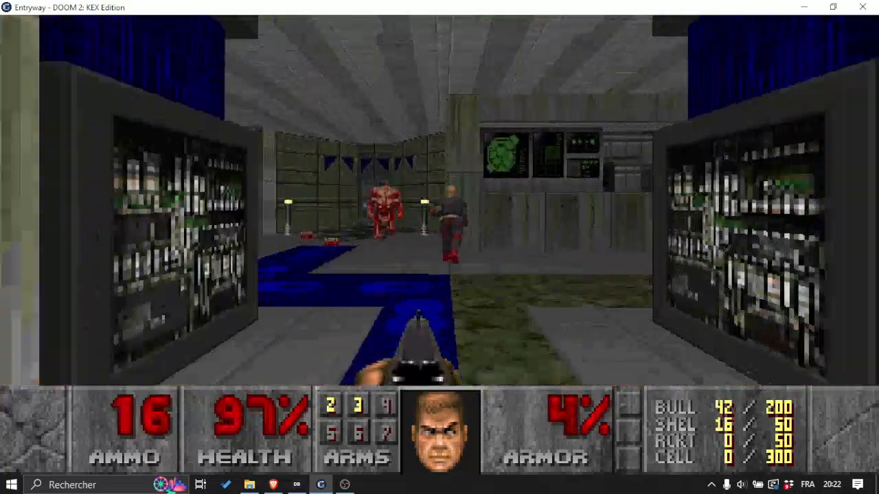
Step: Test the fight in the blue-carpeted room by shooting the pink demon and the soldiers, taking the dropped shotgun
key("ctrl")
key("ctrl")
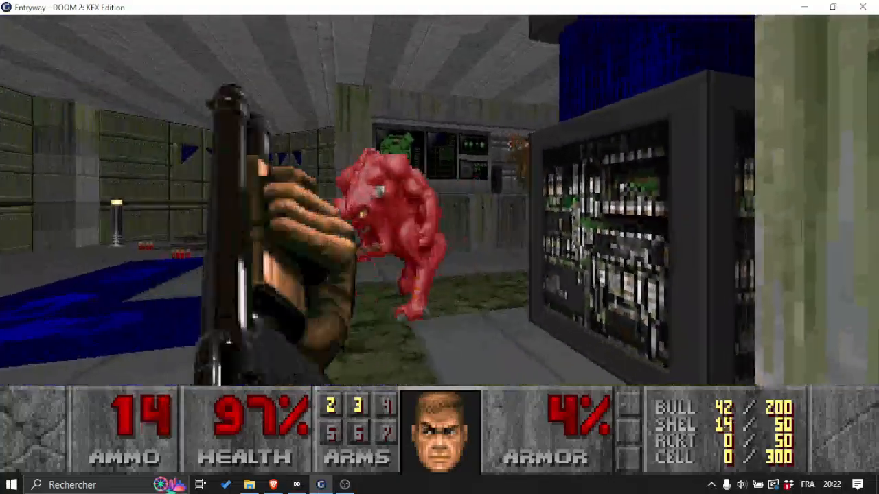
key("ctrl")
key("ctrl")
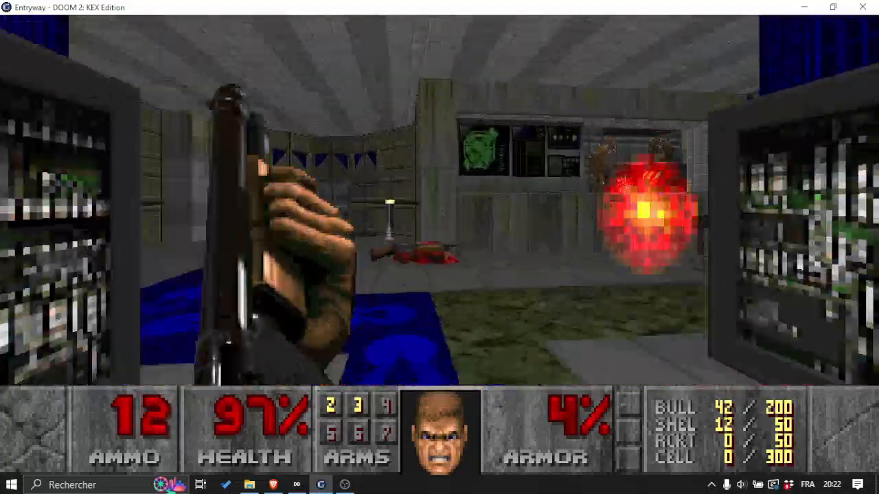
key("w")
key("ctrl")
key("w")
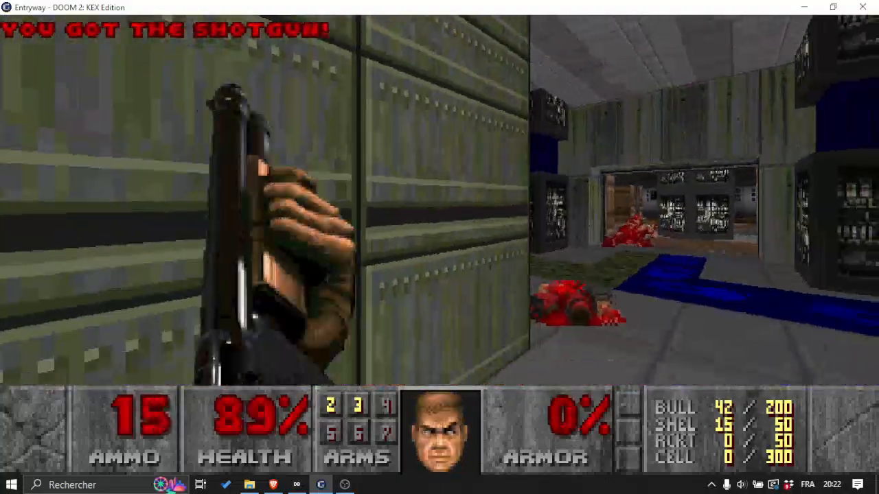
key("ctrl")
key("ctrl")
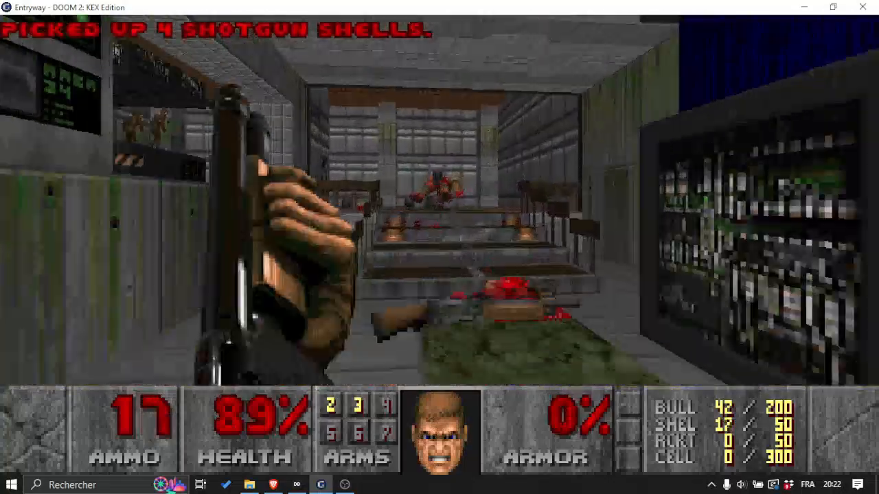
Step: Climb the steps into the grey-walled room, collect the armor bonuses, and shoot the imps on the floor and computer consoles
key("w")
key("w")
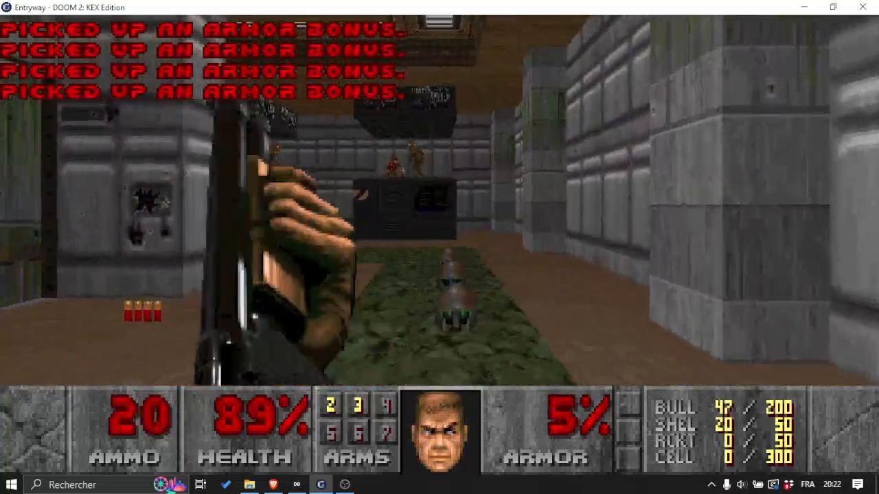
key("ctrl")
key("w")
key("ctrl")
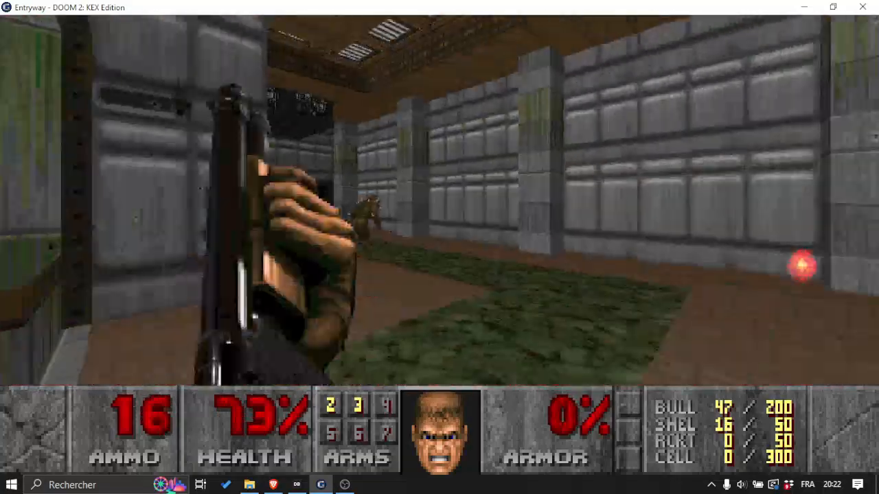
key("ctrl")
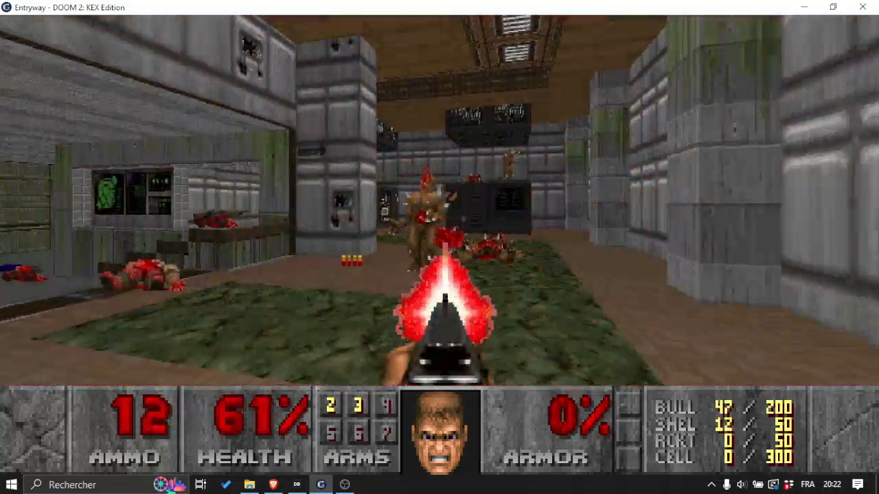
key("ctrl")
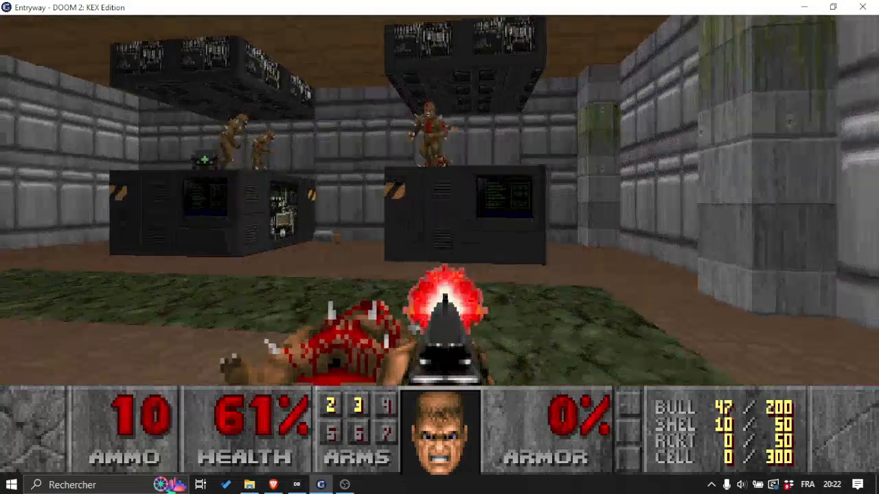
key("ctrl")
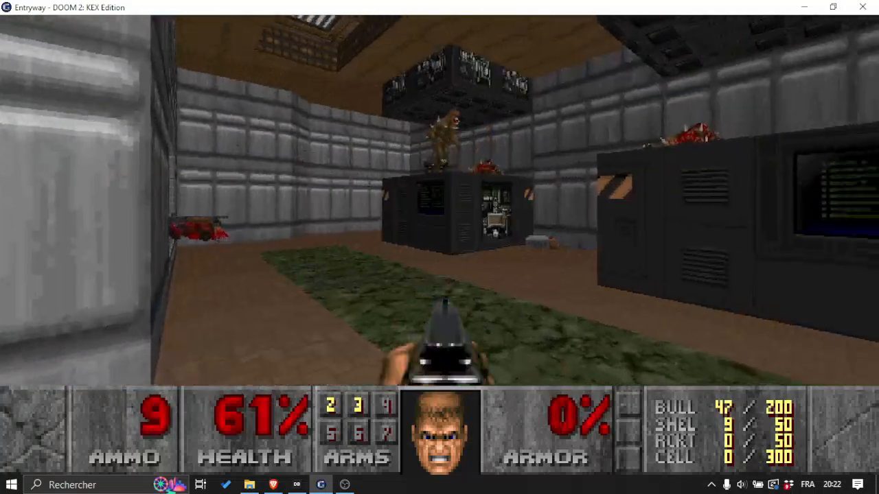
Step: Collect the box of shotgun shells and the loose shells around the grey-walled room's computer consoles
key("w")
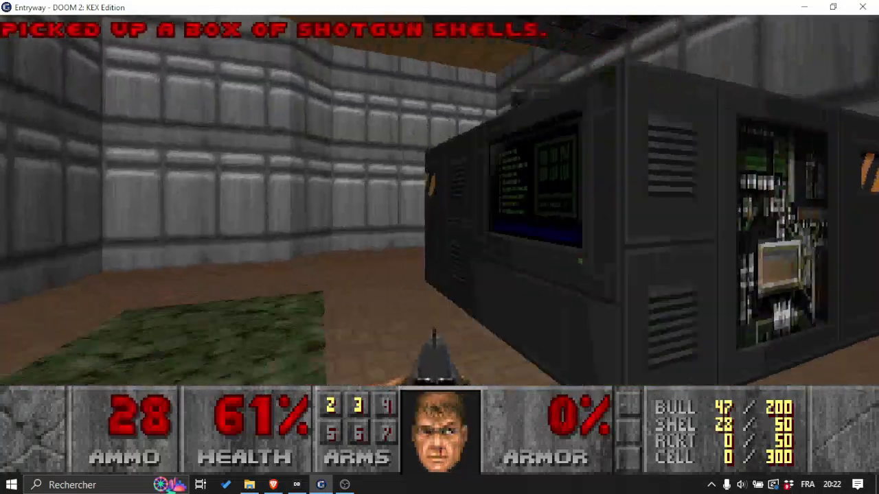
key("w")
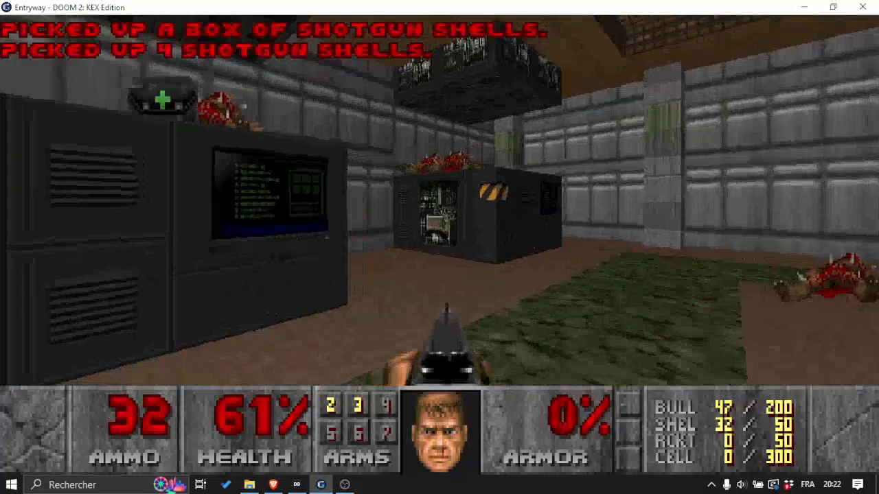
key("w")
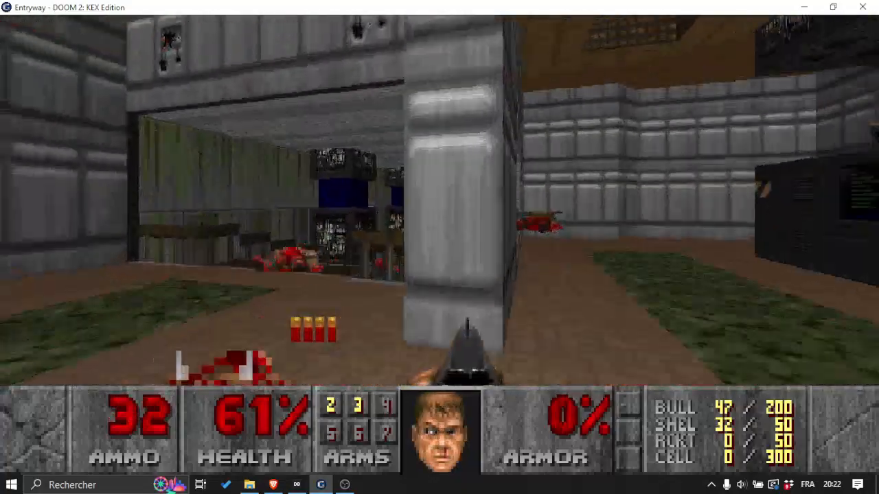
key("w")
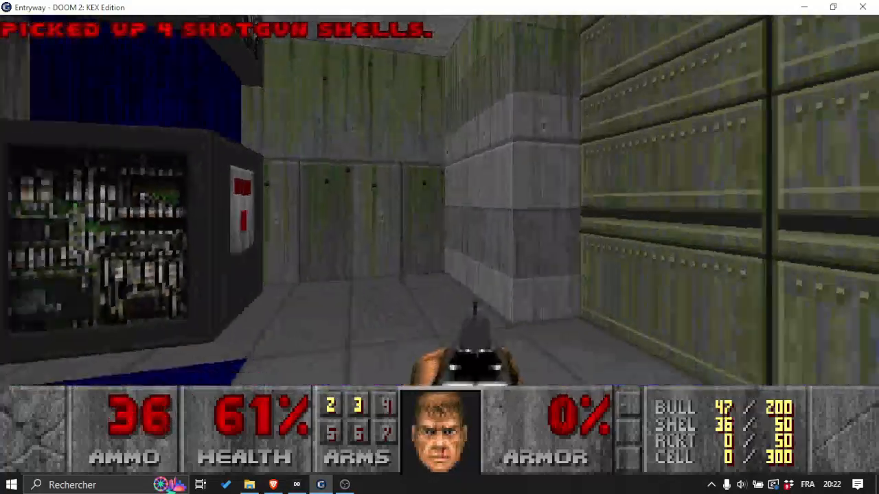
Step: Explore back through the blue-carpeted and grey-walled rooms, pick up the berserk pack, and continue to the locker room
key("s")
key("w")
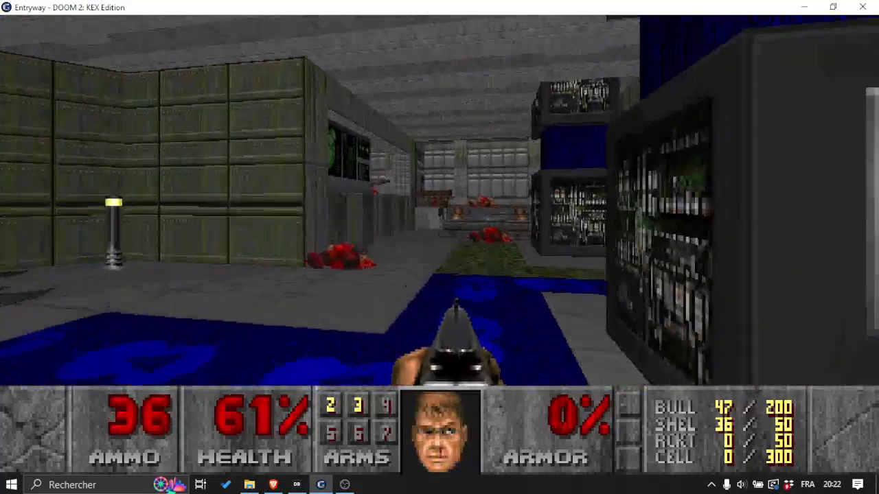
key("w")
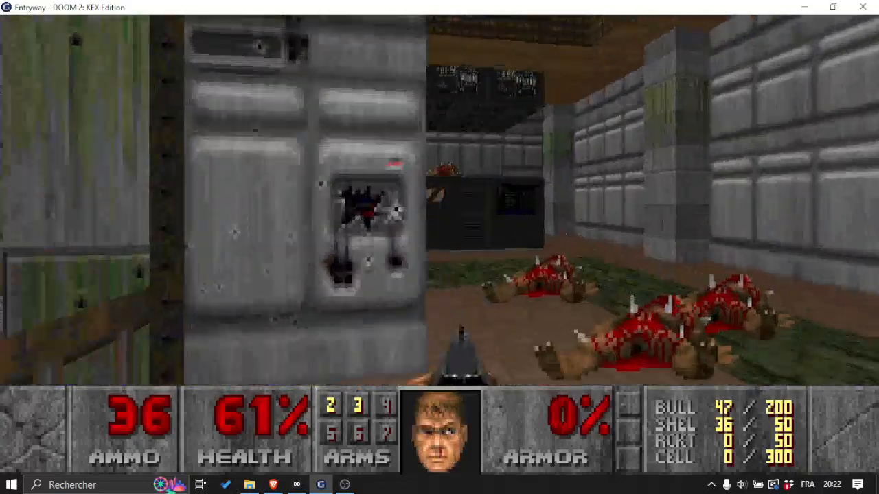
key("w")
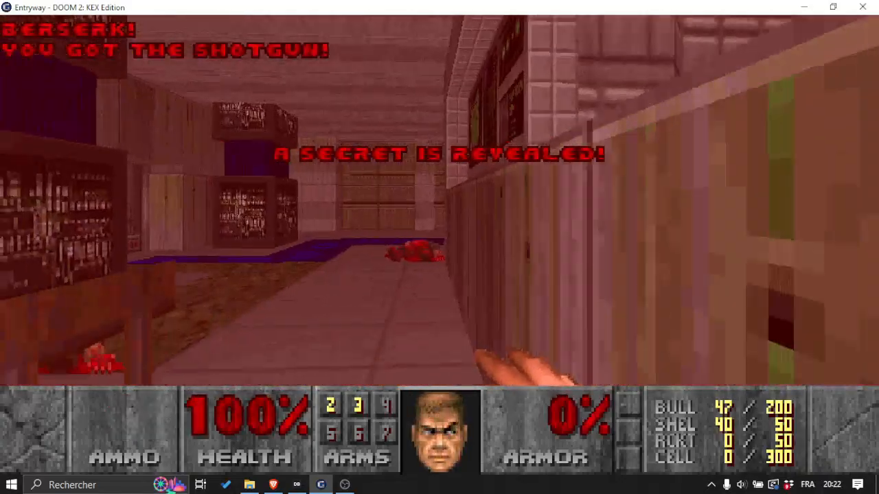
key("w")
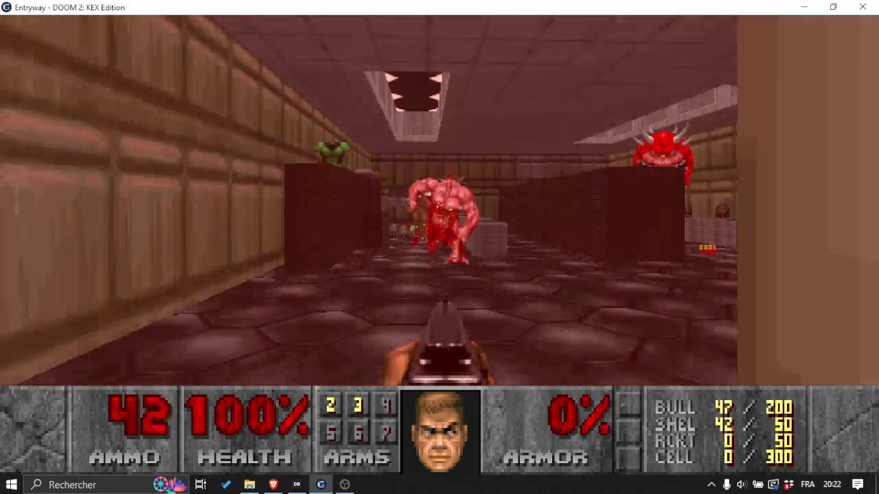
Step: Test the locker room fight by shooting the pink demon, the imps and the cacodemon with the shotgun
key("w")
left_click(440, 247)
key("w")
left_click(439, 248)
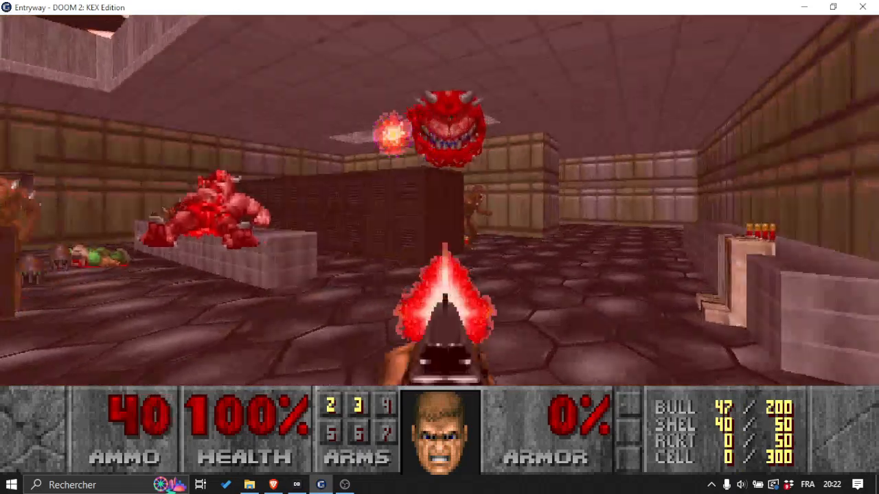
left_click(440, 247)
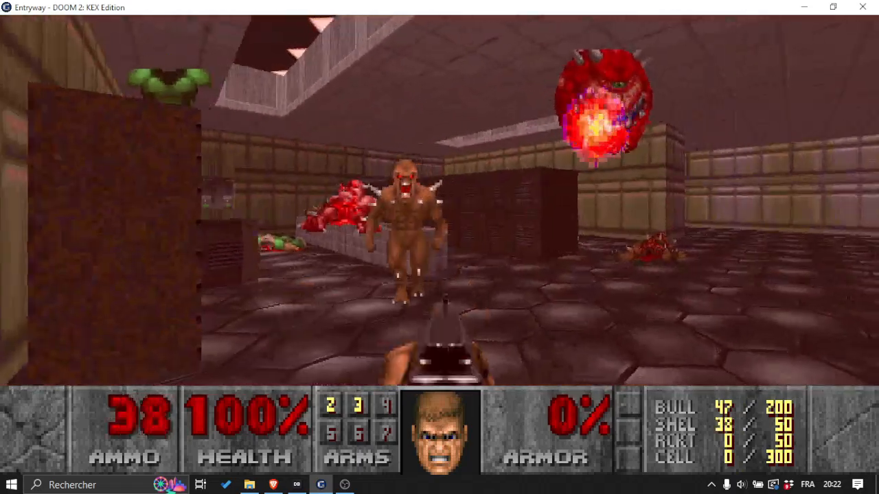
key("w")
left_click(440, 248)
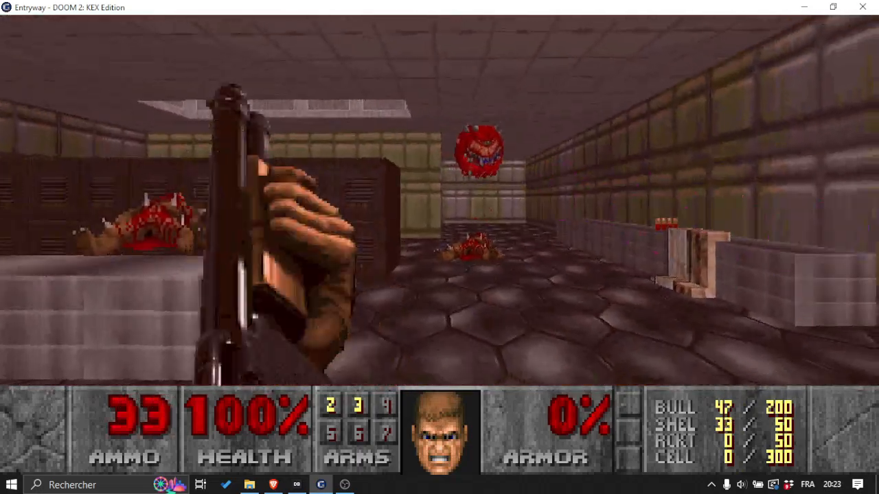
Step: Collect the locker room's armor and the blue keycard, and shoot the soldiers and chaingunner released from the wall alcoves
key("w")
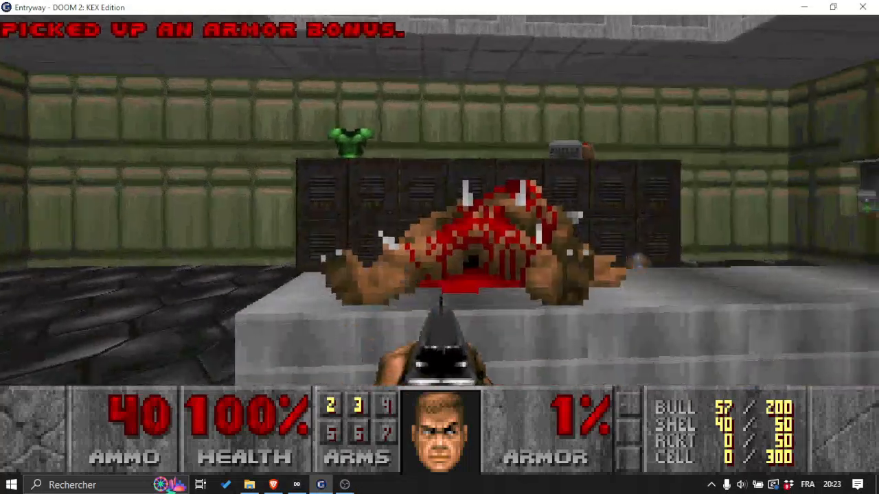
key("w")
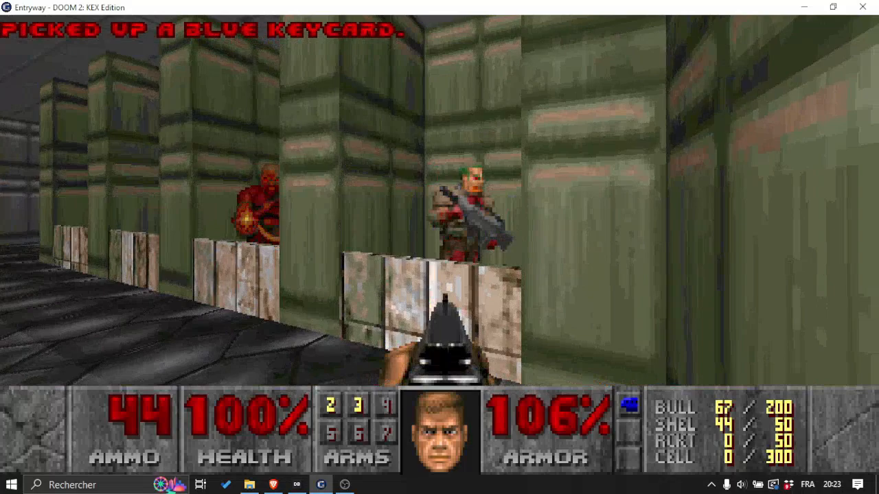
left_click(439, 247)
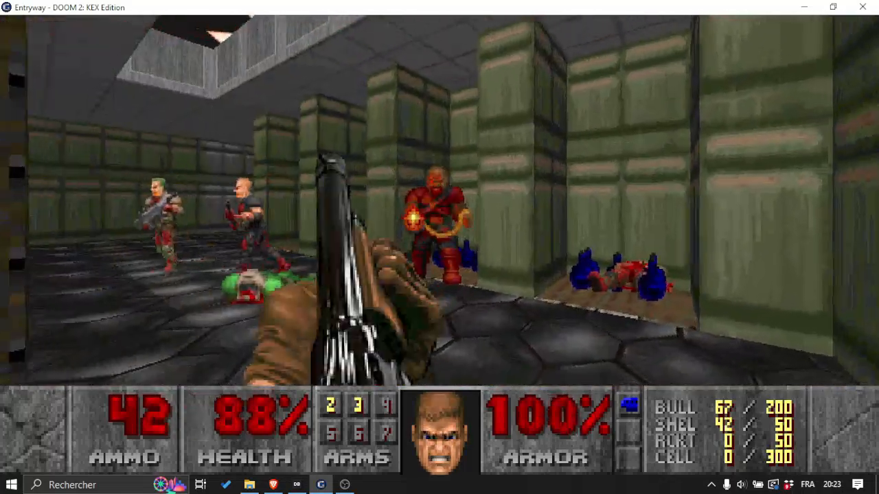
left_click(440, 247)
left_click(440, 247)
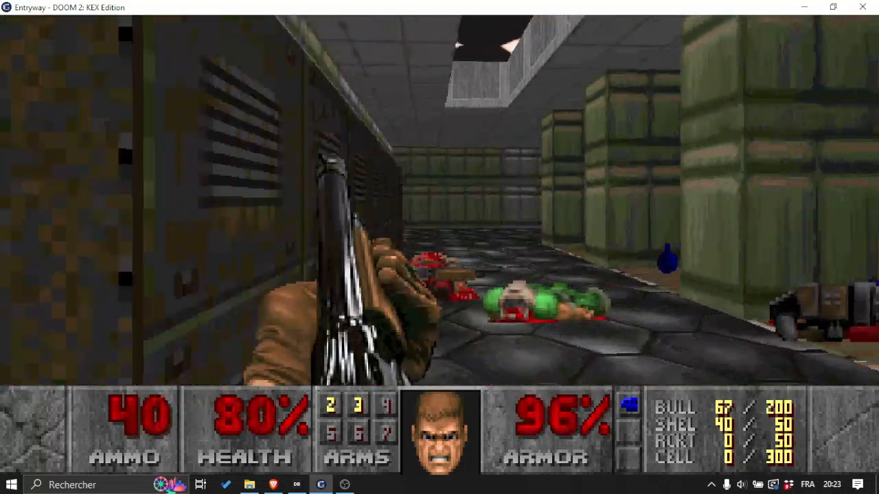
Step: Collect the health bonuses, dropped shotgun, clips, stimpack and chaingun in and around the locker room's wall alcoves
key("w")
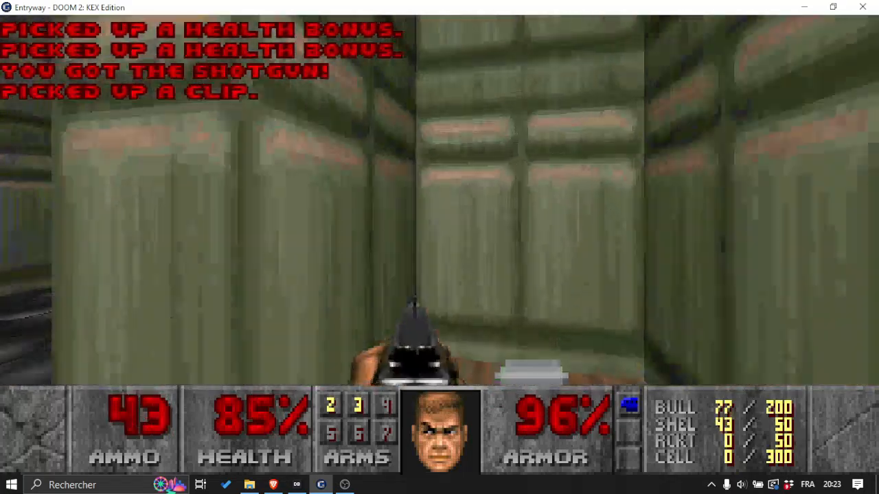
key("w")
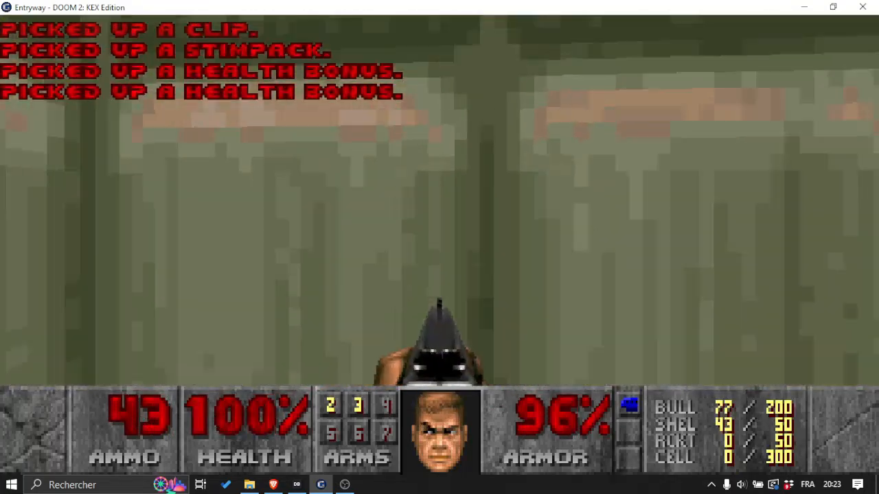
key("w")
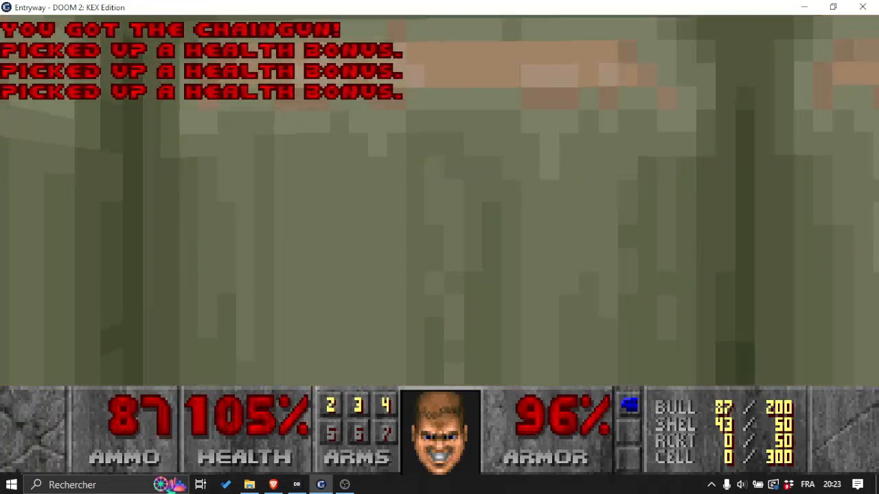
Step: Return through the computer room to the wood-panelled room with the central pillar and open the blue keycard door
key("w")
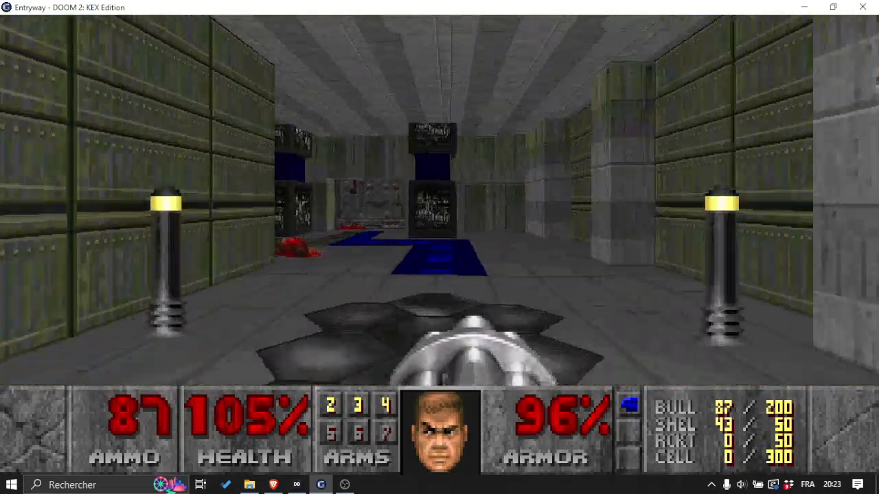
key("w")
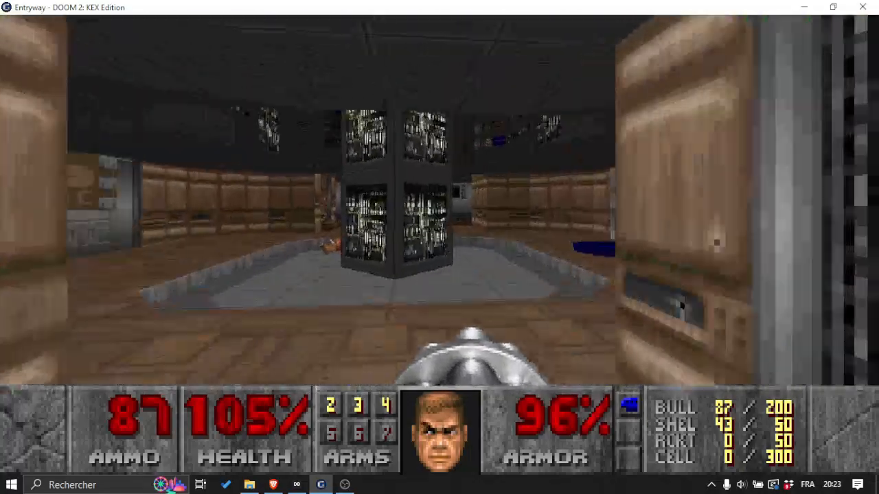
key("w")
key("e")
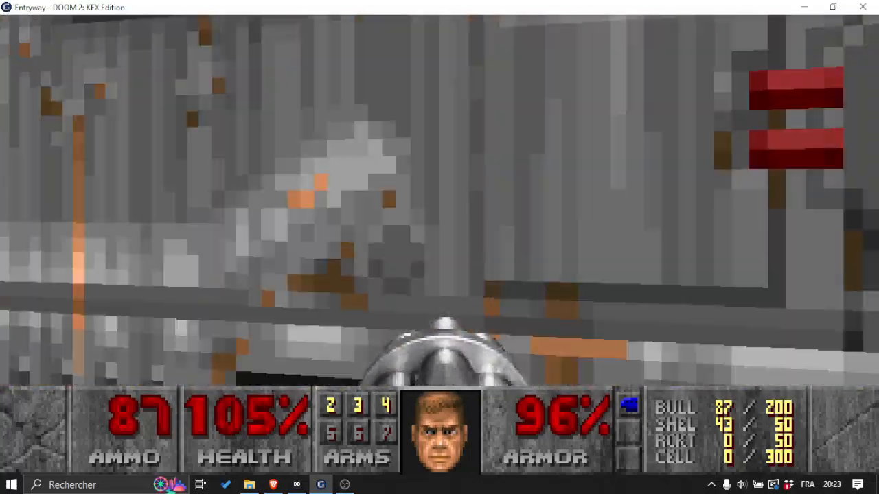
Step: Shoot the imps in the crate warehouse with the chaingun, and collect its armor, armor bonuses and box of bullets
key("s")
left_click(439, 201)
key("s")
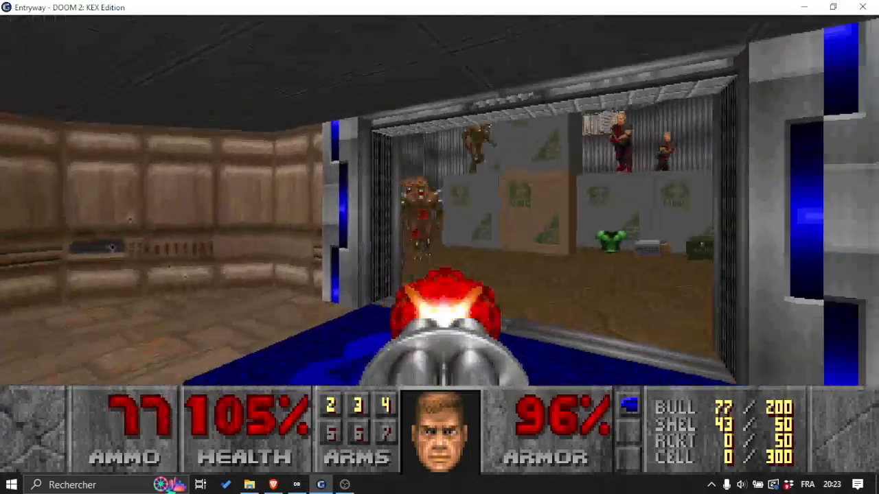
key("w")
key("w")
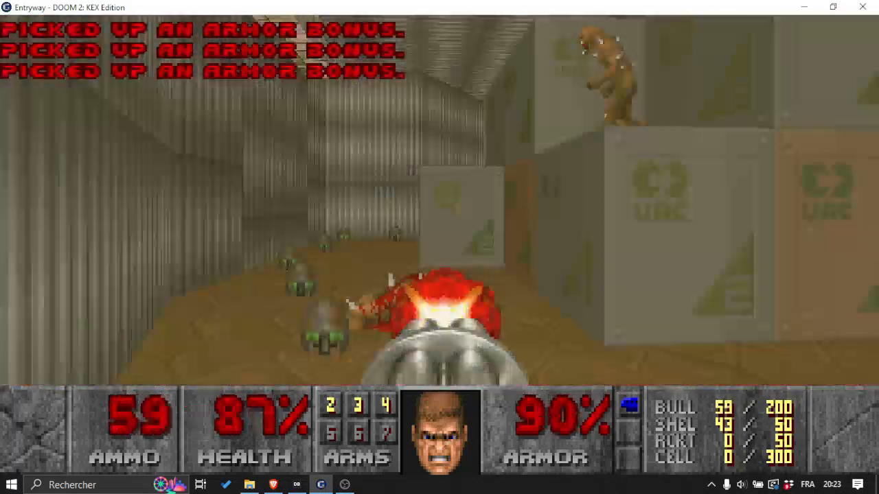
key("w")
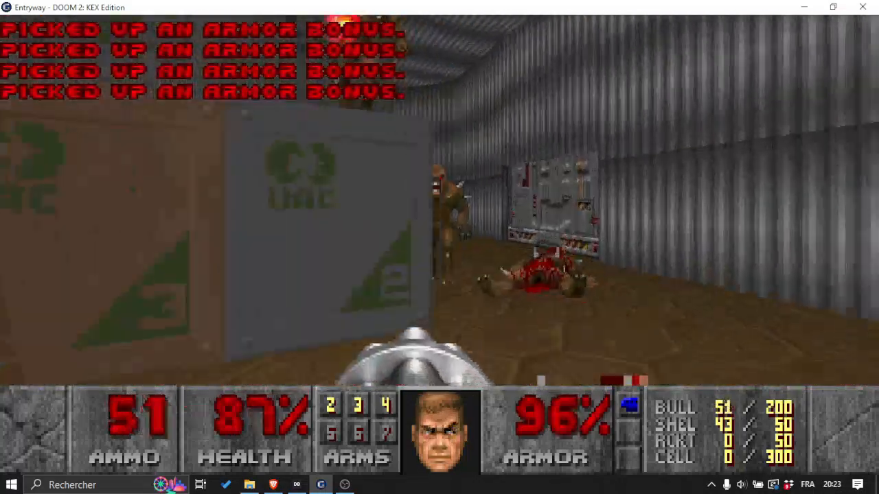
left_click(440, 200)
key("w")
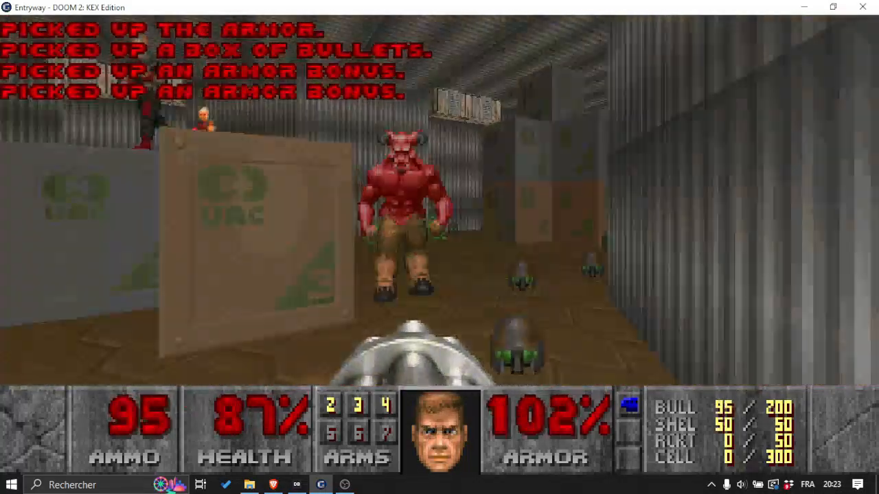
Step: Fire the chaingun at the Baron of Hell and imps, and shoot the soldiers on the crates with the shotgun
left_click(440, 201)
left_click(439, 201)
left_click(439, 201)
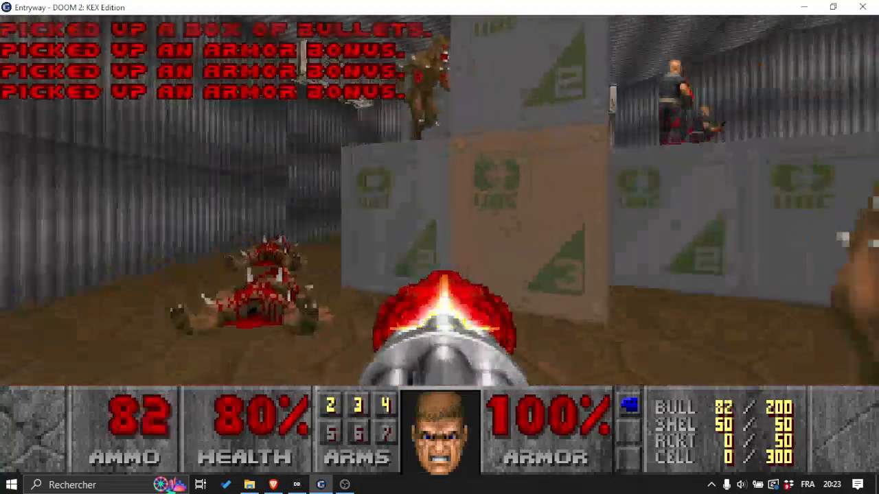
key("w")
key("3")
key("w")
left_click(440, 200)
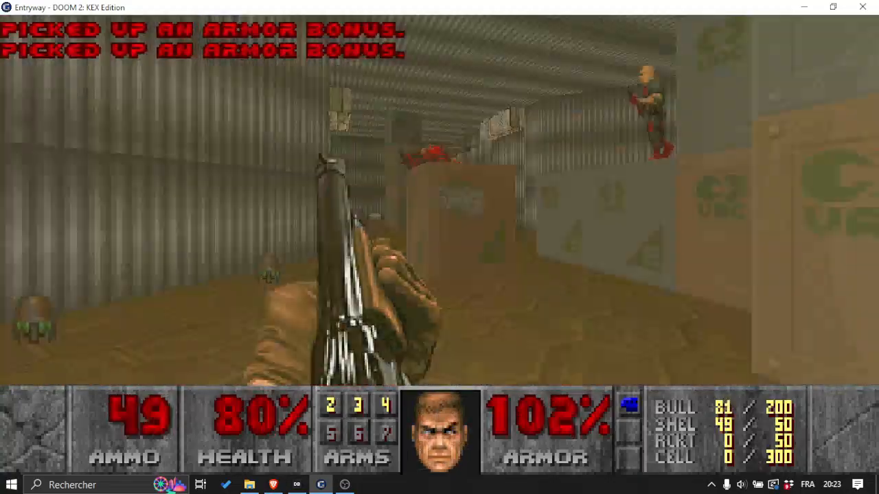
key("w")
left_click(439, 201)
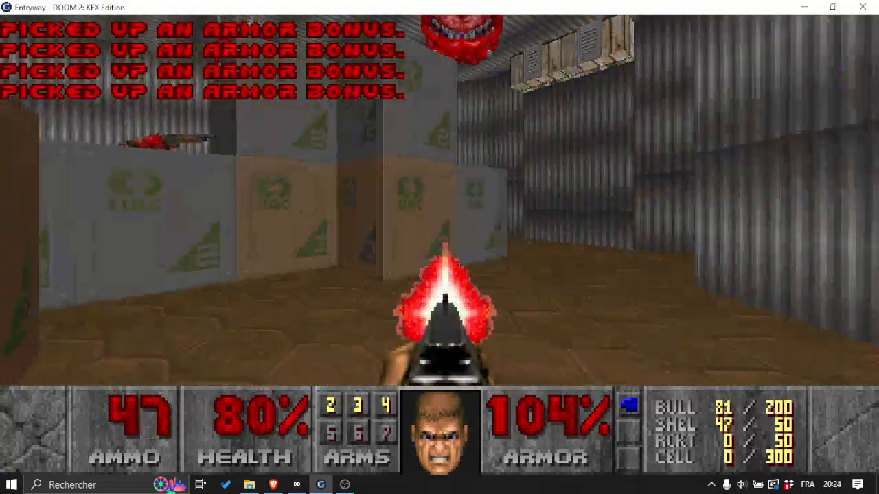
Step: Circle the warehouse crates, shooting the cacodemons with the shotgun while collecting armor bonuses
left_click(440, 200)
key("w")
left_click(440, 200)
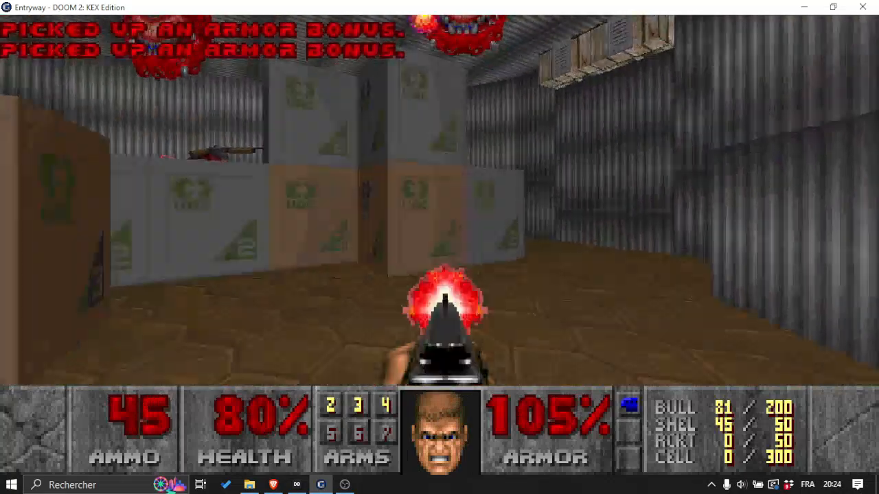
key("w")
left_click(439, 201)
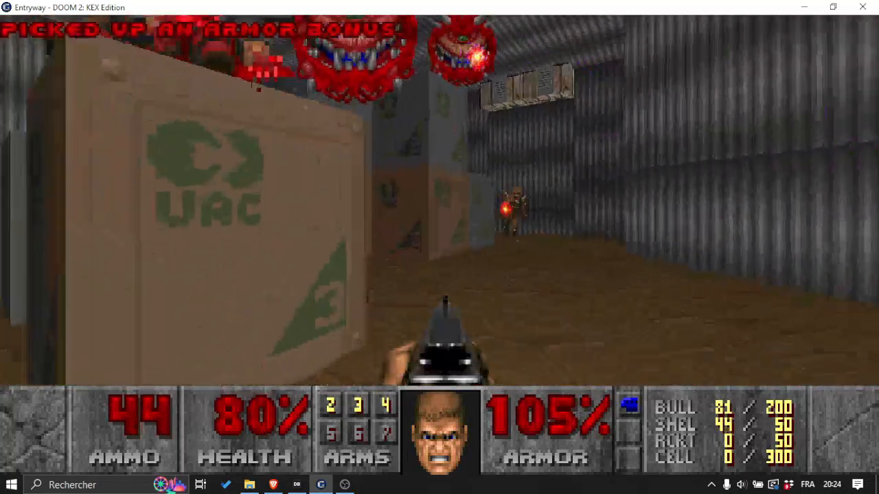
left_click(440, 200)
key("w")
left_click(439, 200)
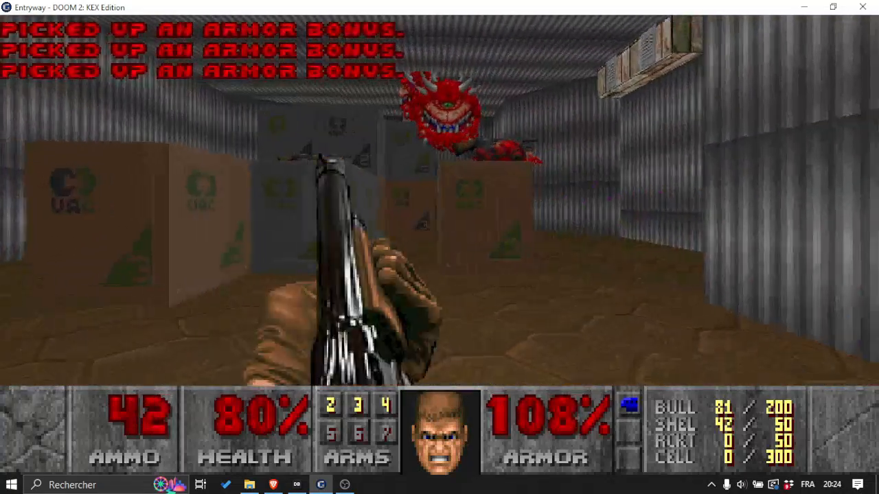
left_click(439, 200)
left_click(440, 200)
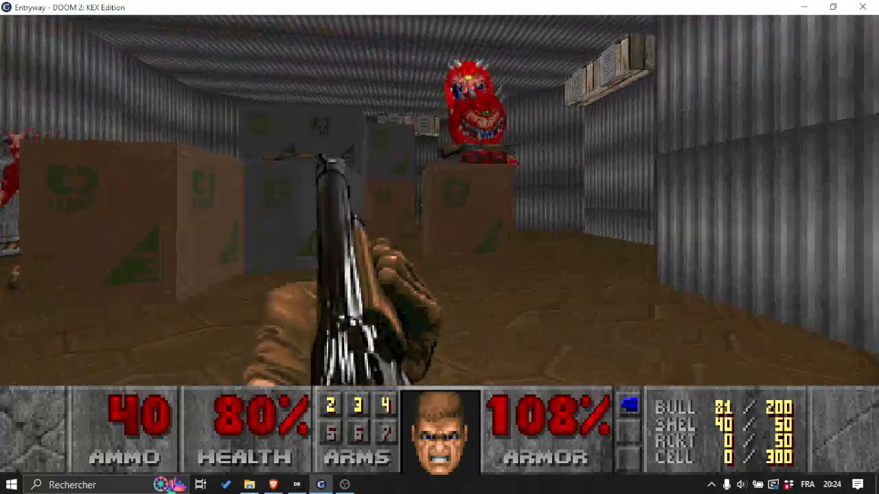
left_click(439, 201)
key("w")
left_click(439, 201)
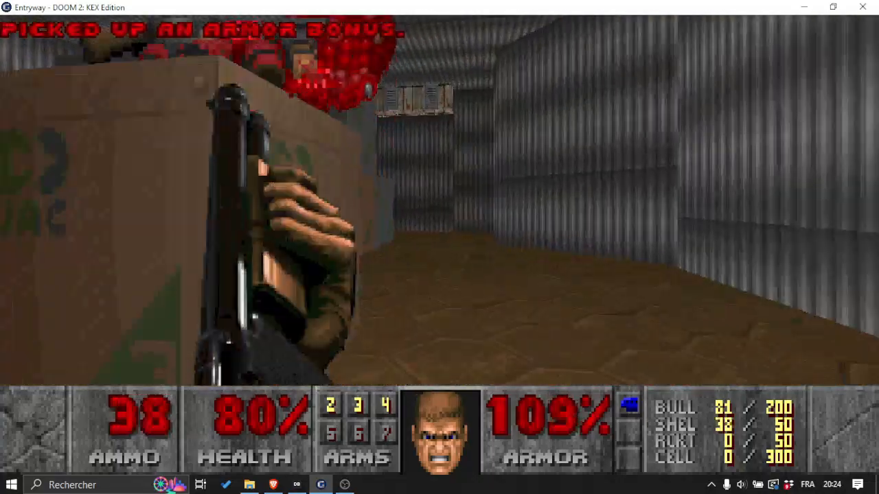
left_click(439, 201)
left_click(439, 201)
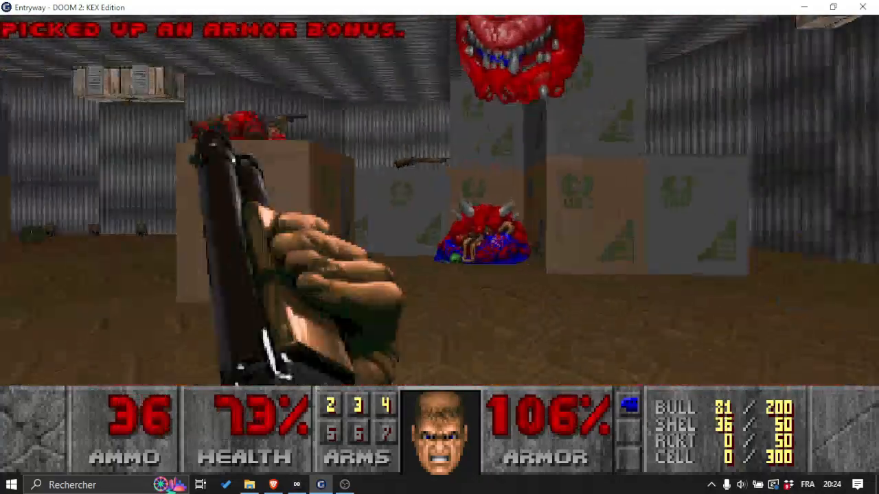
left_click(439, 201)
left_click(440, 200)
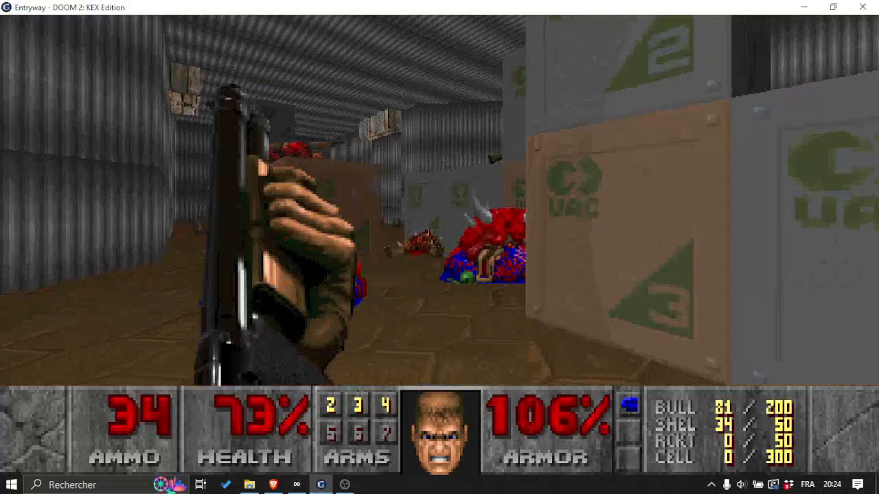
Step: Shoot the Baron of Hell with the shotgun across the cacodemon corpses between the crates
left_click(440, 201)
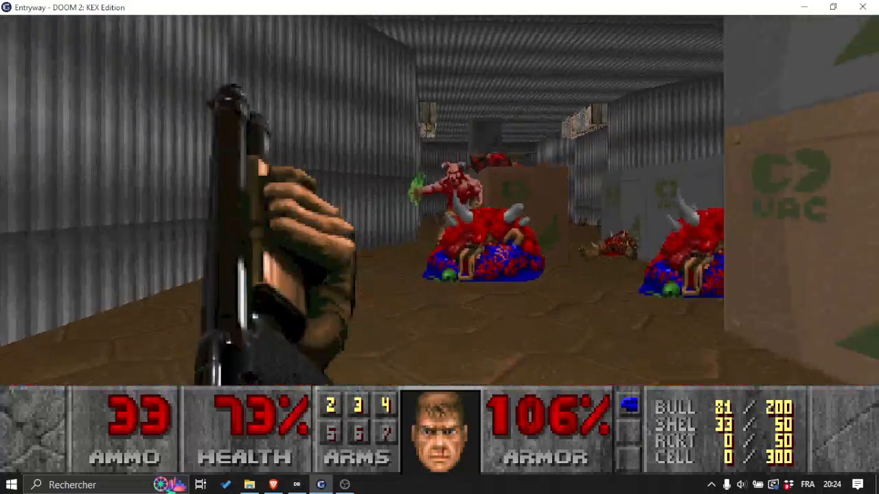
left_click(439, 200)
left_click(439, 200)
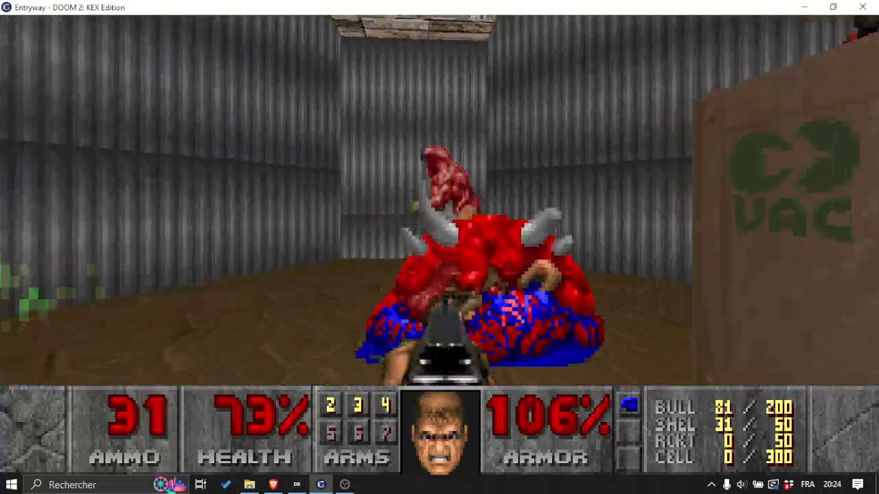
left_click(439, 201)
left_click(440, 200)
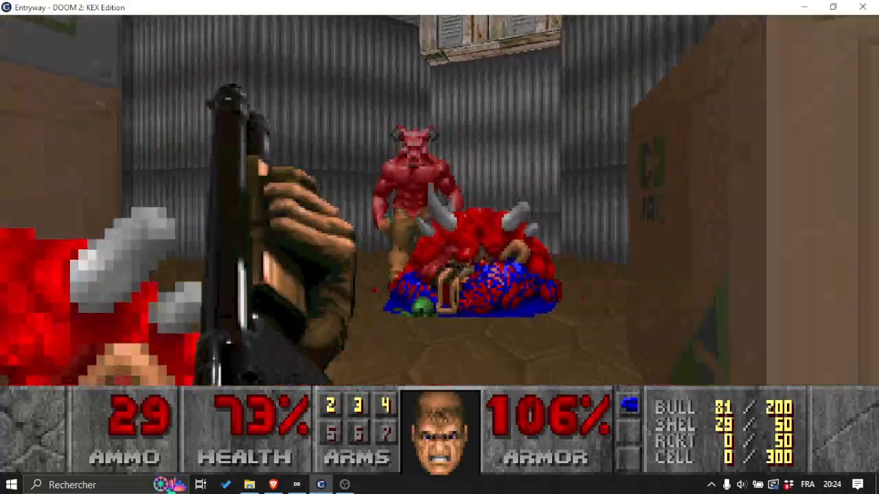
Step: Retreat around the warehouse to collect a medikit, armor bonuses and a box of bullets, and fire the shotgun at the Baron
key("w")
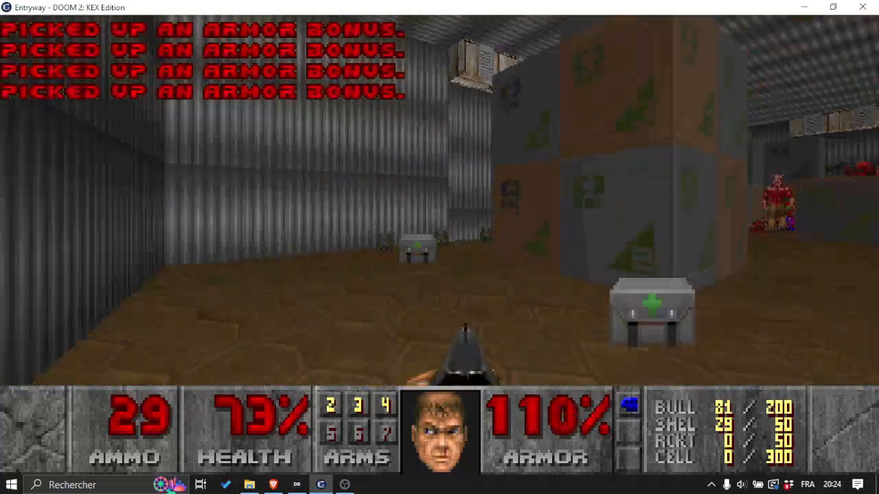
key("w")
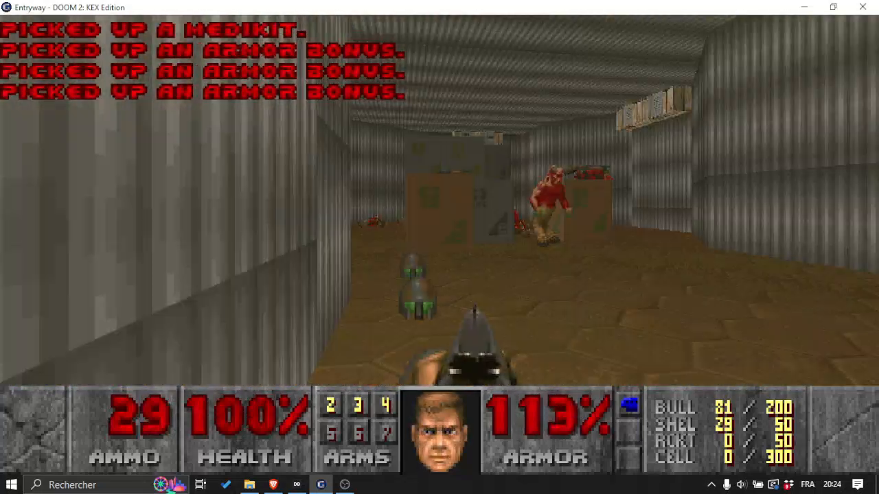
key("w")
left_click(440, 200)
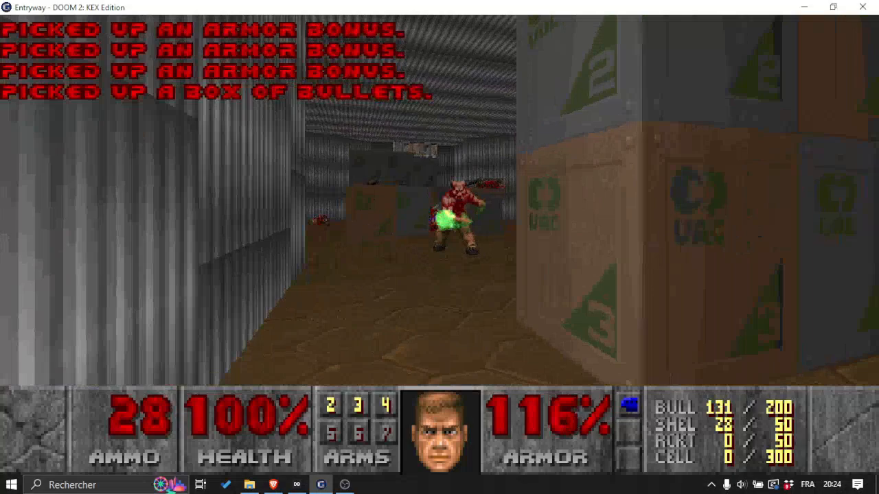
Step: Switch to the chaingun and shoot down the Baron of Hell while backing away between the crates and the corrugated wall
key("4")
left_click(440, 201)
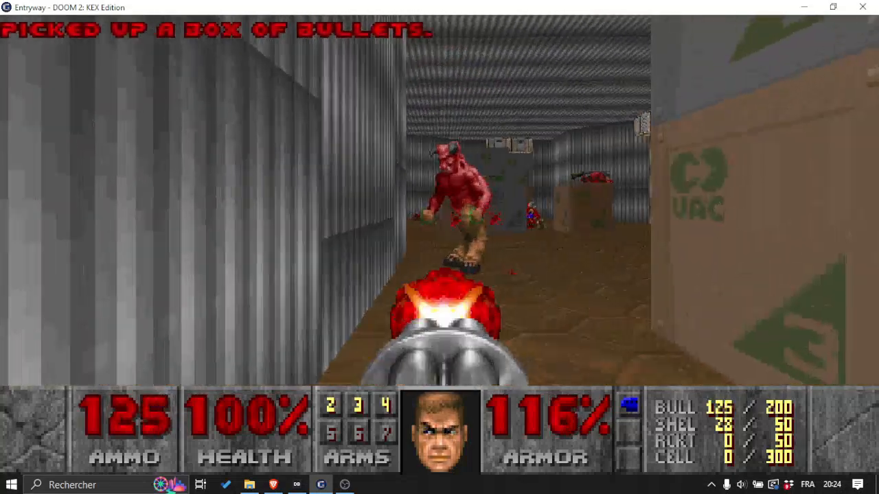
key("s")
left_click(440, 201)
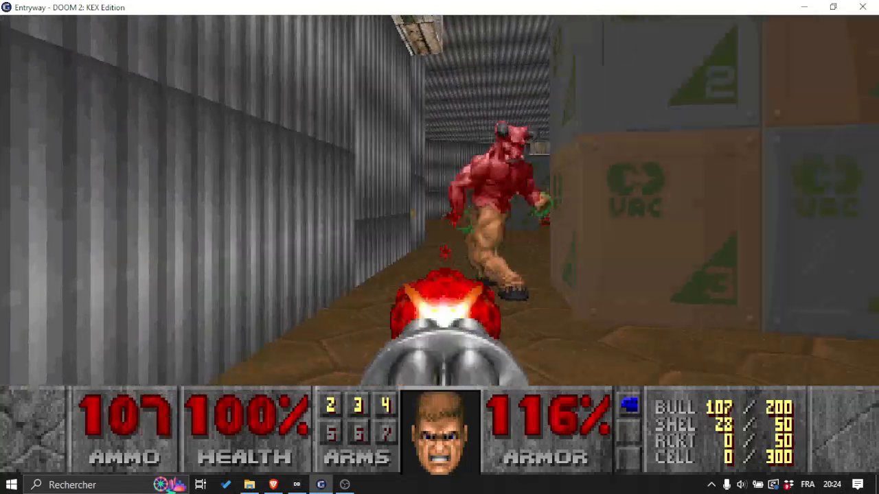
key("s")
left_click(439, 201)
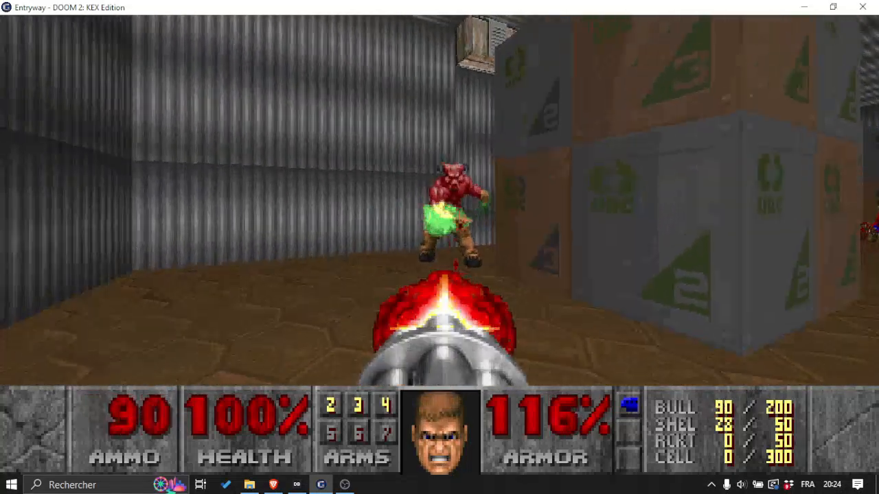
left_click(439, 200)
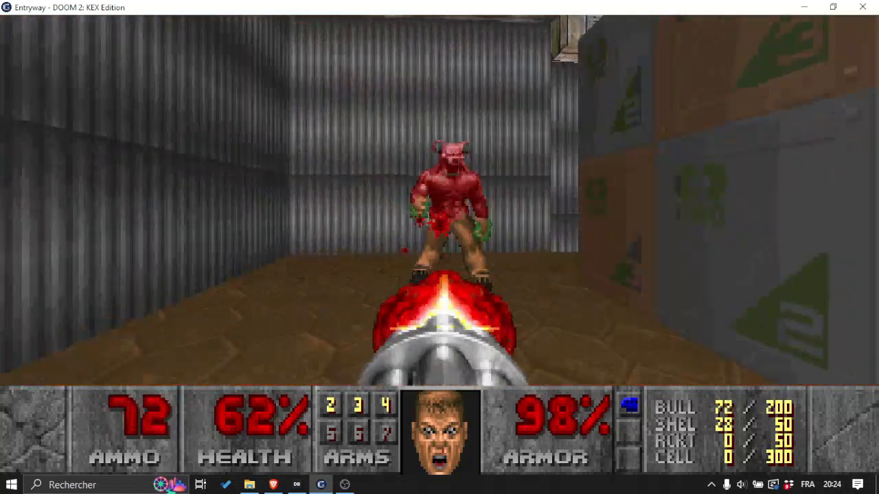
left_click(439, 201)
Step: Walk around the warehouse crates and corpses to check the area for remaining monsters and pickups
key("w")
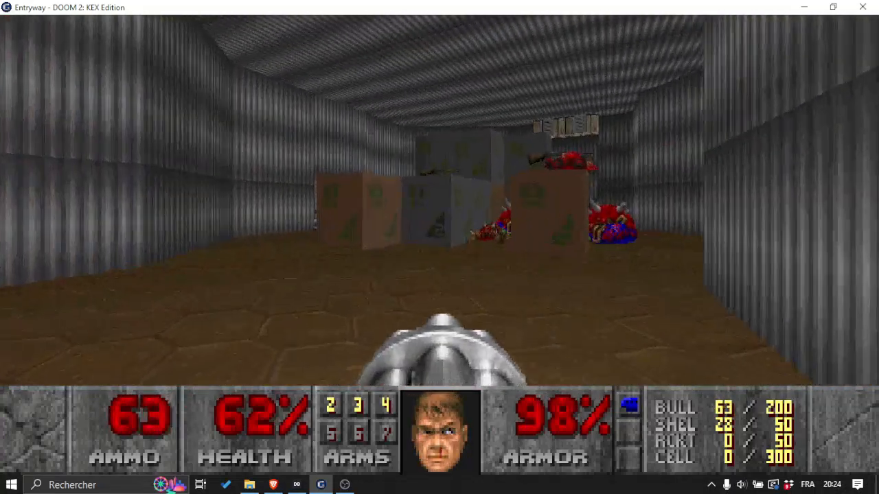
key("w")
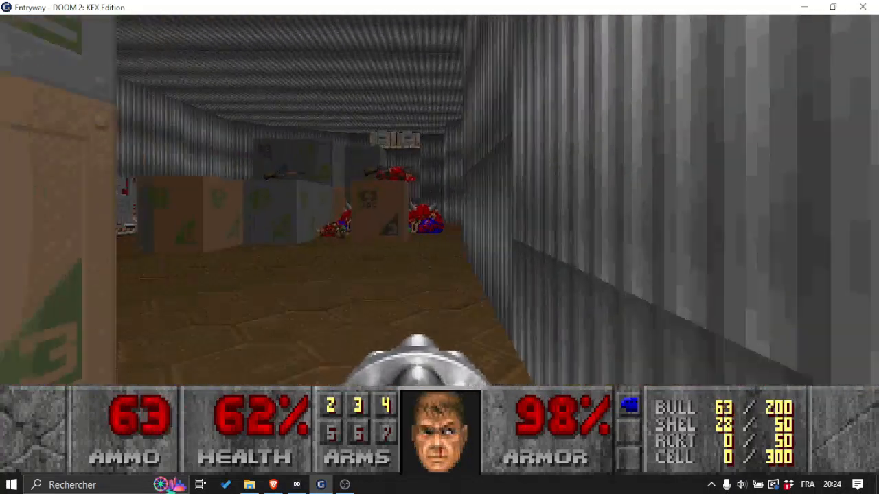
key("w")
key("s")
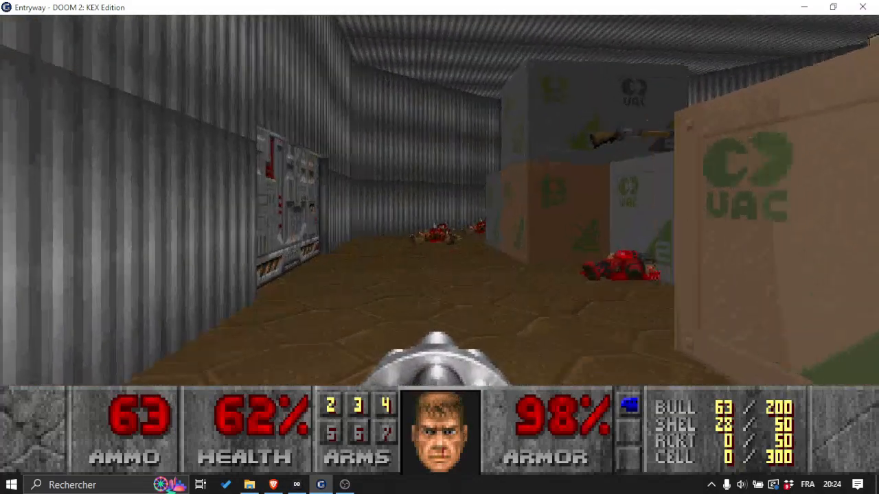
key("w")
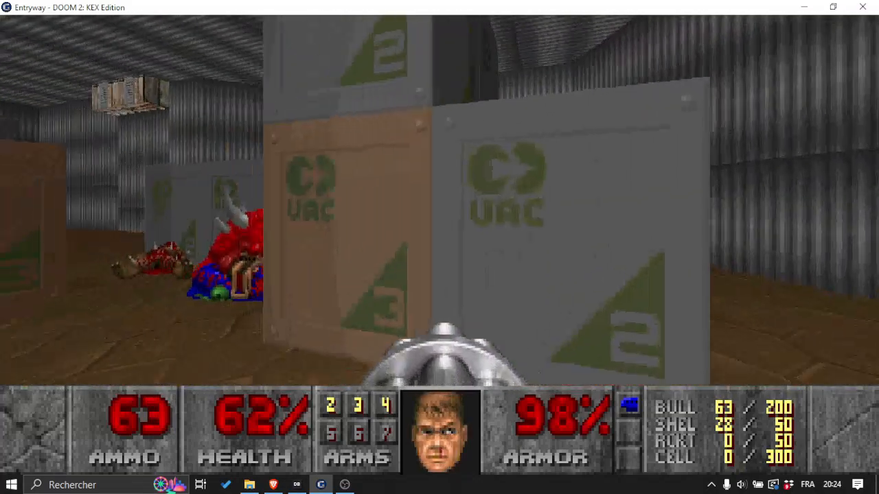
key("w")
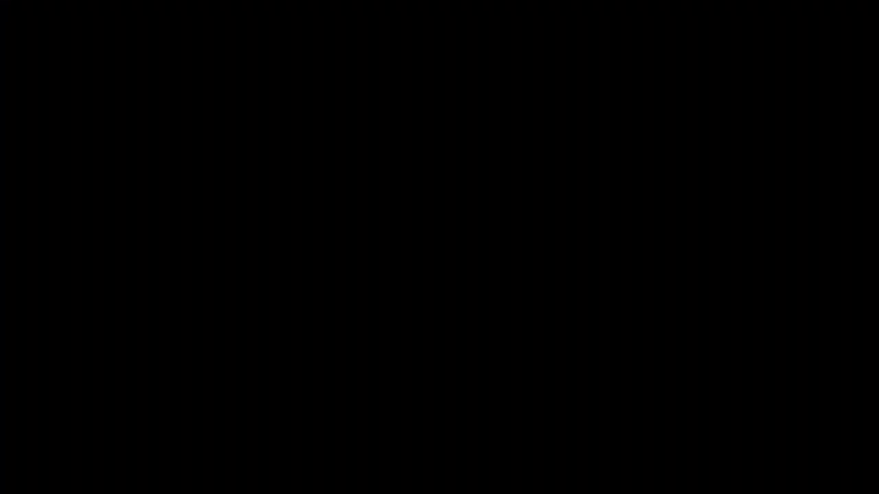